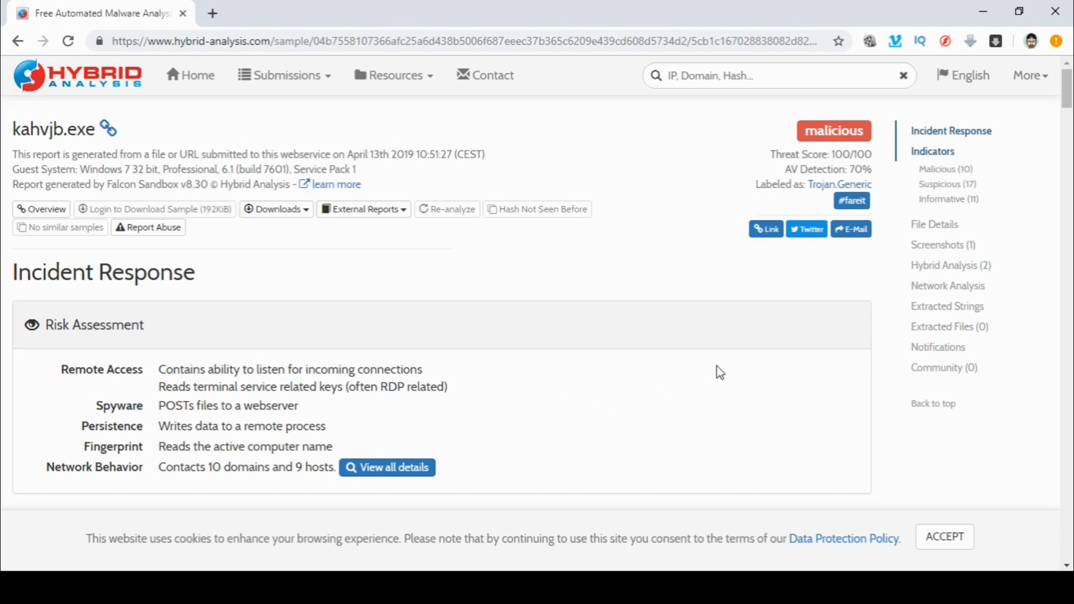
View the full MITRE ATT&CK techniques detection details for kahvjb.exe and close the matrix.
left_click_drag(1069, 97, 1070, 126)
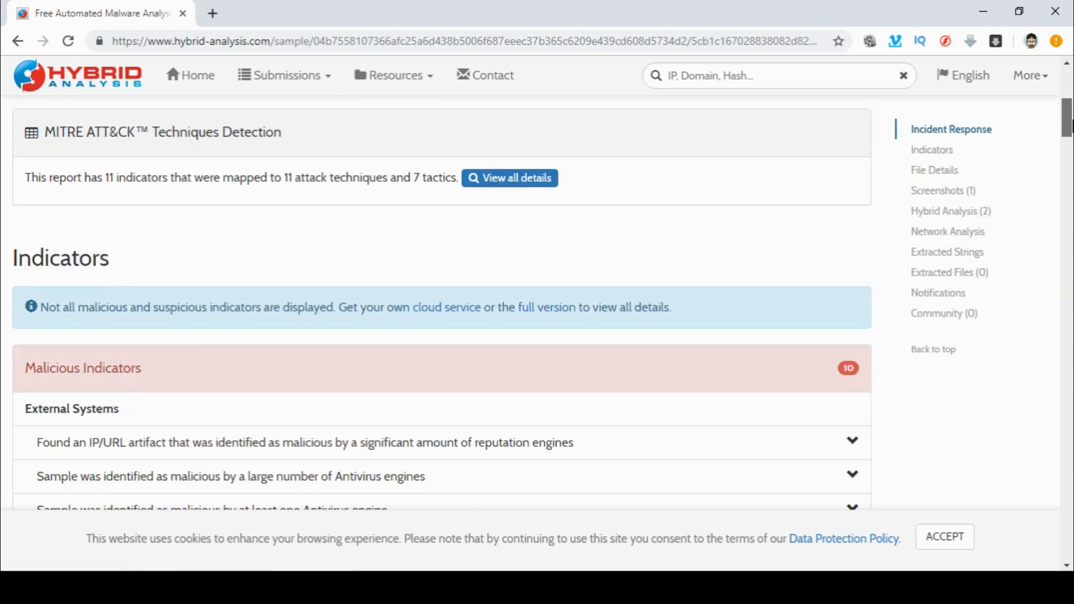
left_click(508, 185)
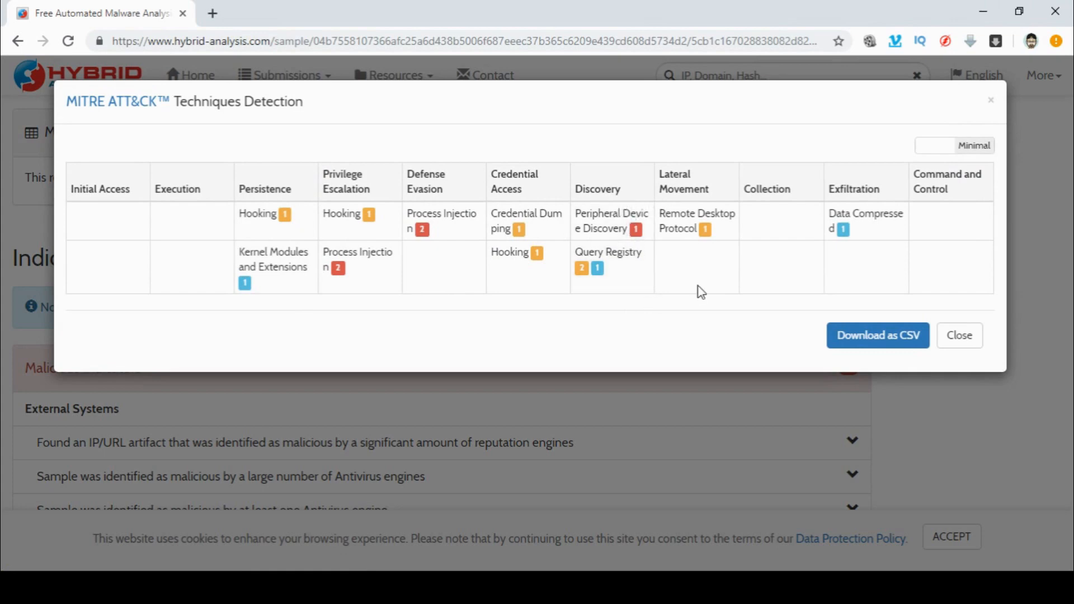
left_click(970, 346)
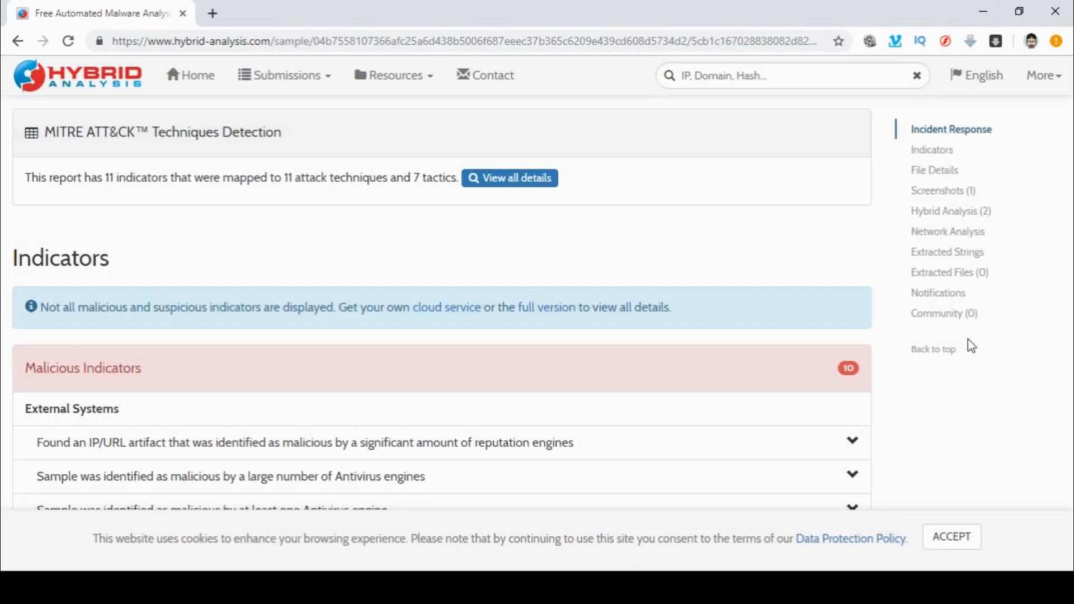
Expand the malicious indicators for the IP/URL artifact flagged by many reputation engines, remote process writes and contacted-host artifacts.
left_click(851, 446)
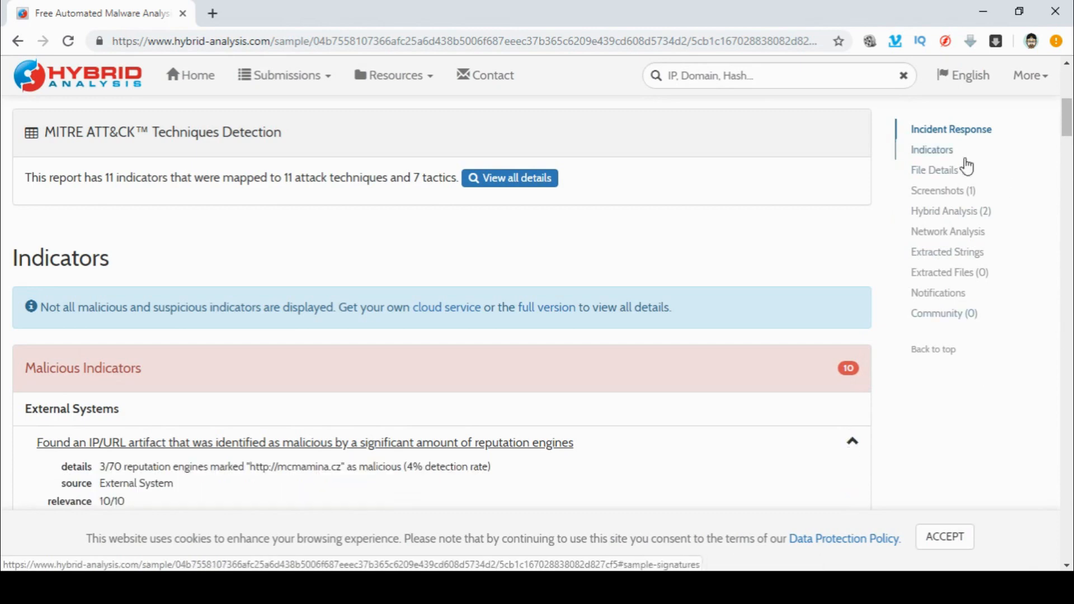
left_click_drag(1067, 124, 1069, 148)
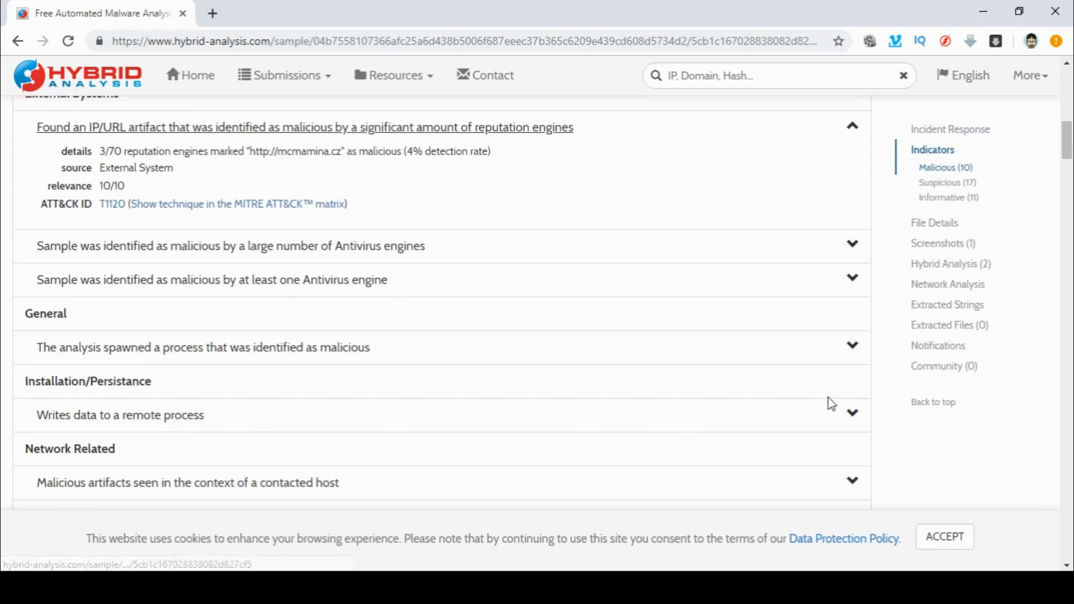
left_click(854, 417)
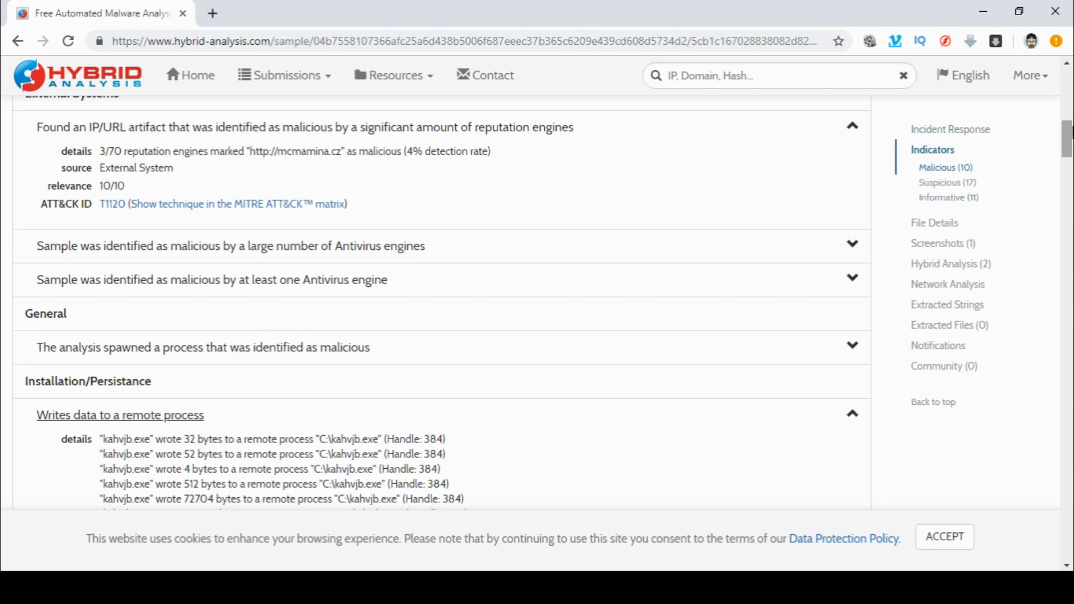
left_click_drag(1068, 145, 1069, 177)
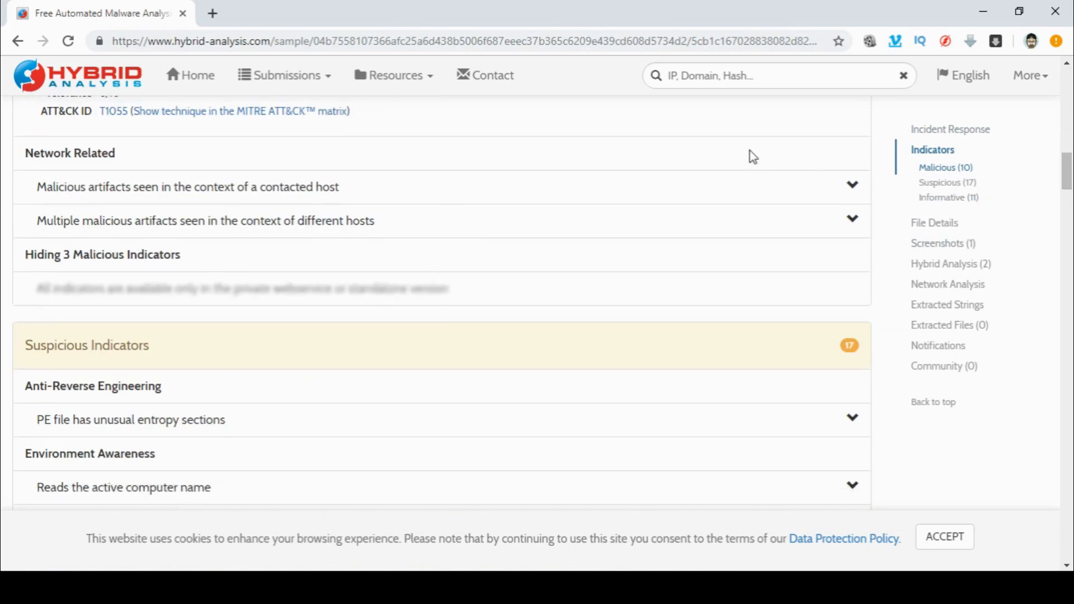
left_click(852, 188)
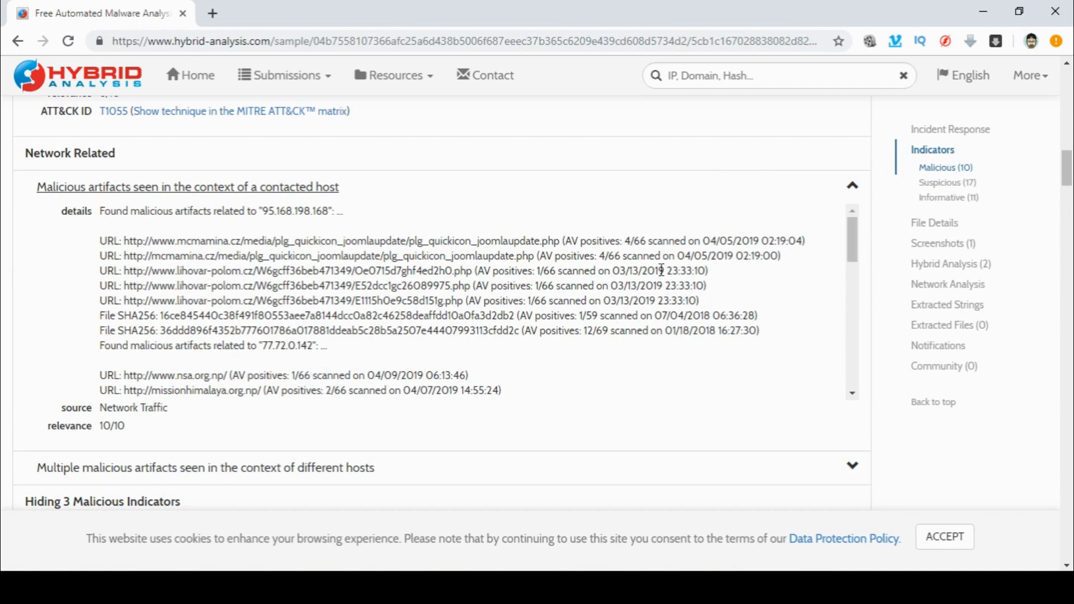
Expand the suspicious indicators for unusual PE entropy sections and POSTs to a webserver, and read through the POST request details.
left_click_drag(1069, 183, 1069, 200)
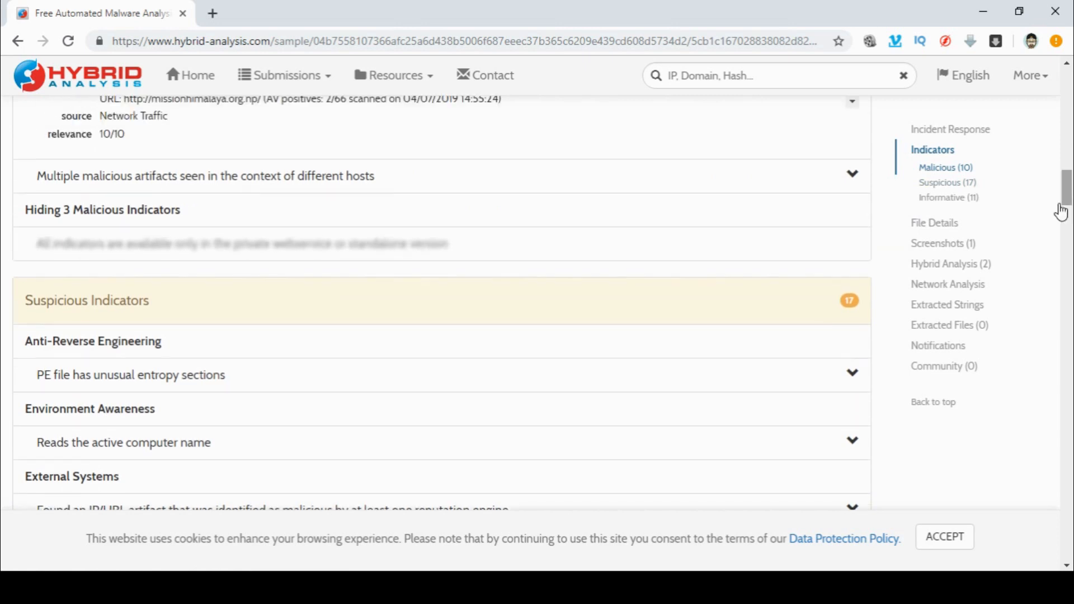
left_click(851, 381)
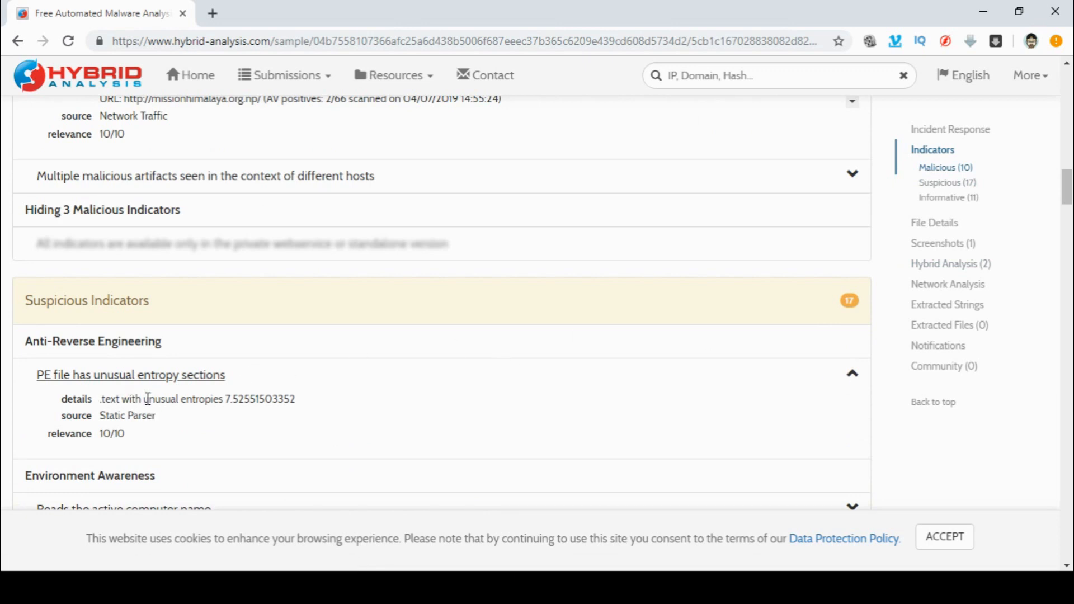
left_click_drag(1069, 203, 1070, 230)
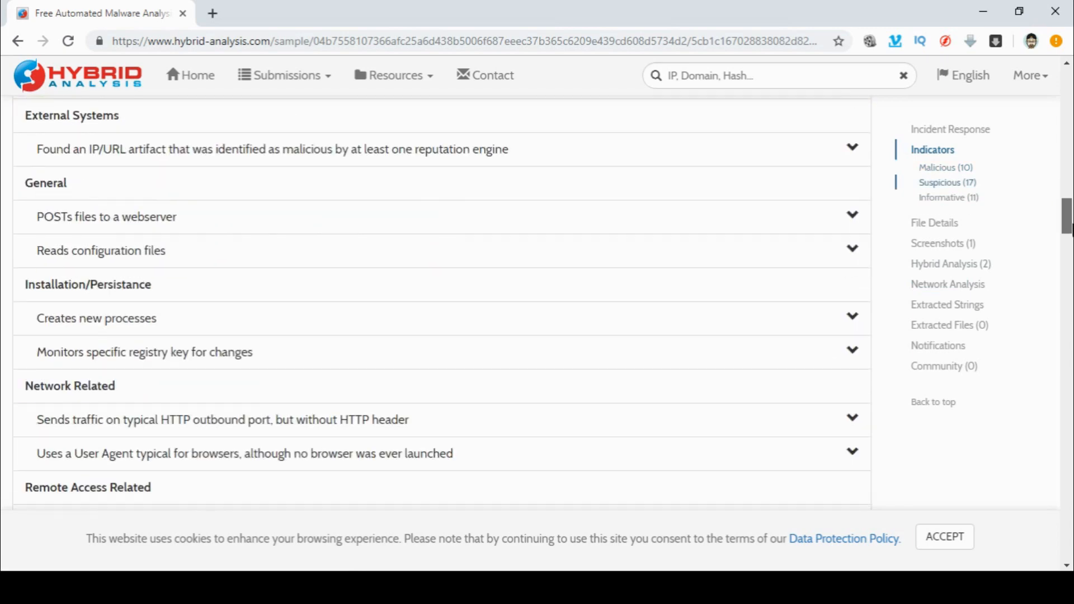
left_click(853, 224)
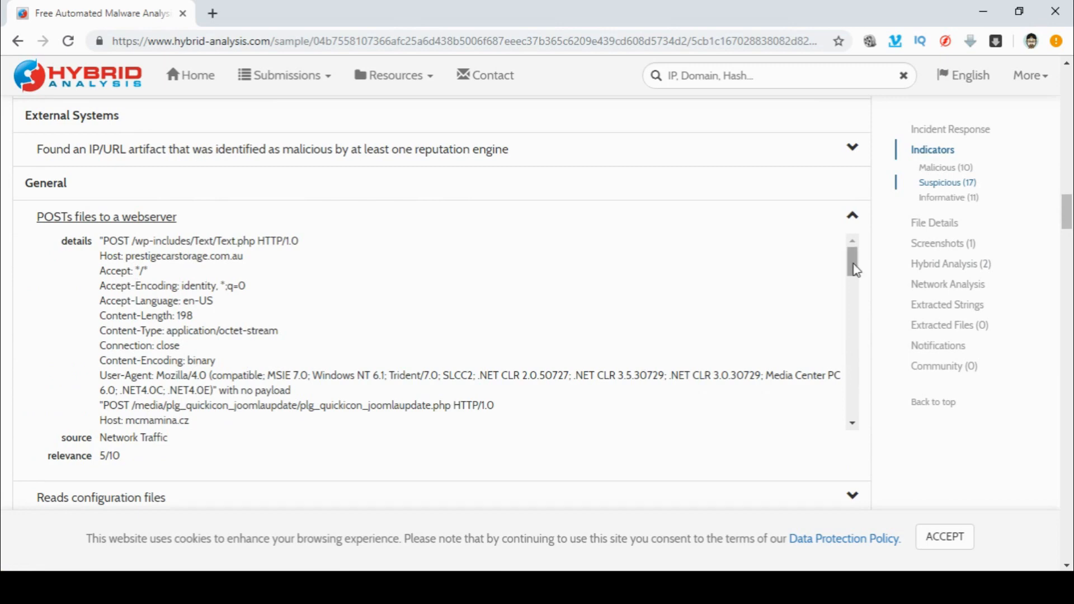
scroll(854, 278, "down", 1)
left_click_drag(854, 278, 865, 419)
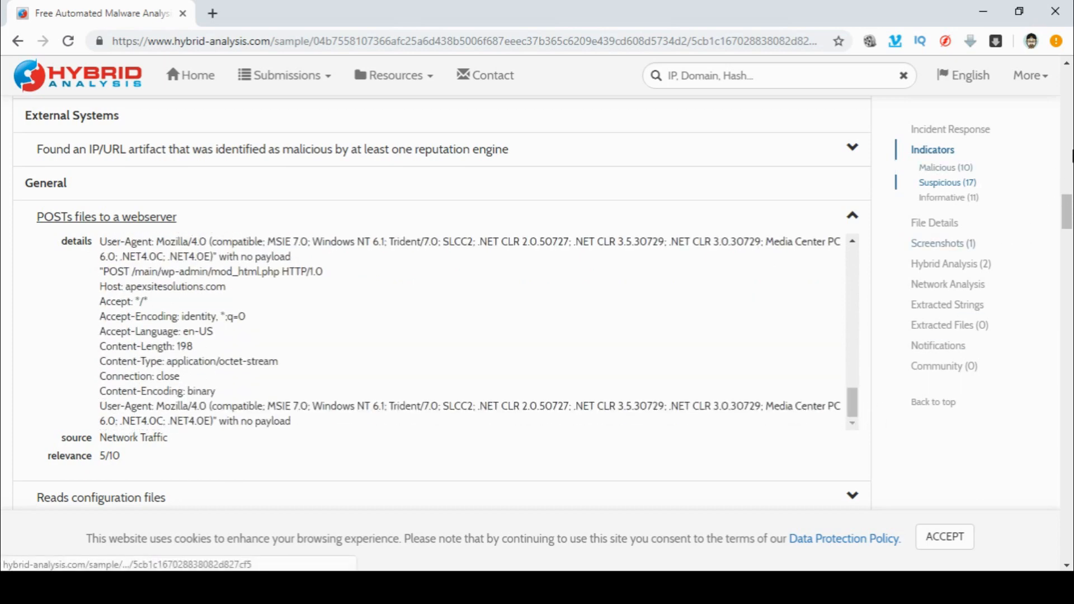
Expand the suspicious indicators for registry key monitoring and HTTP-port traffic sent without an HTTP header, and read their details.
left_click_drag(1068, 221, 1068, 240)
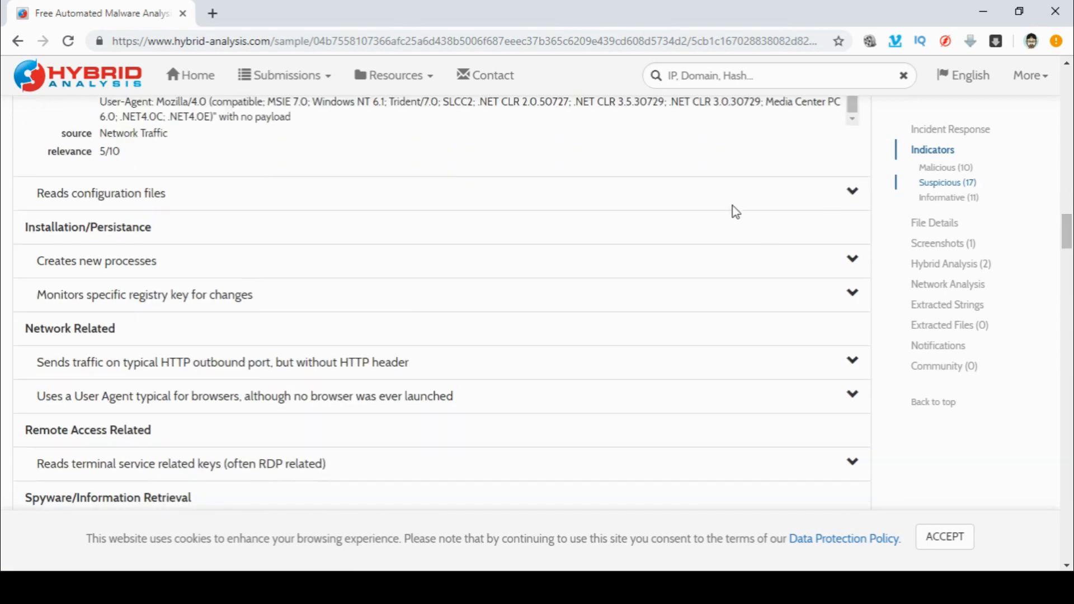
left_click(853, 293)
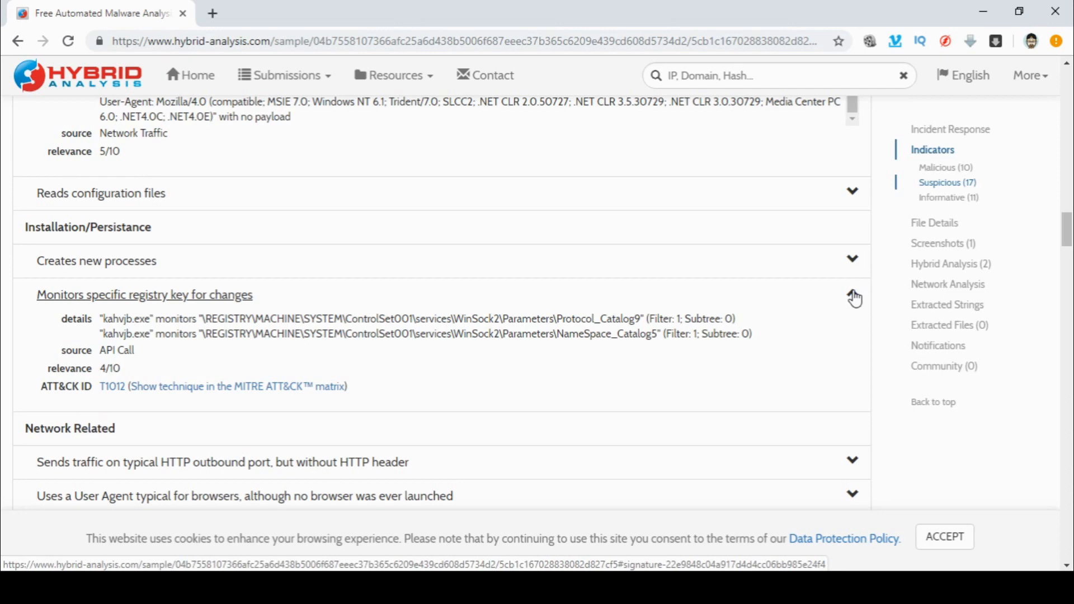
left_click_drag(1067, 239, 1067, 247)
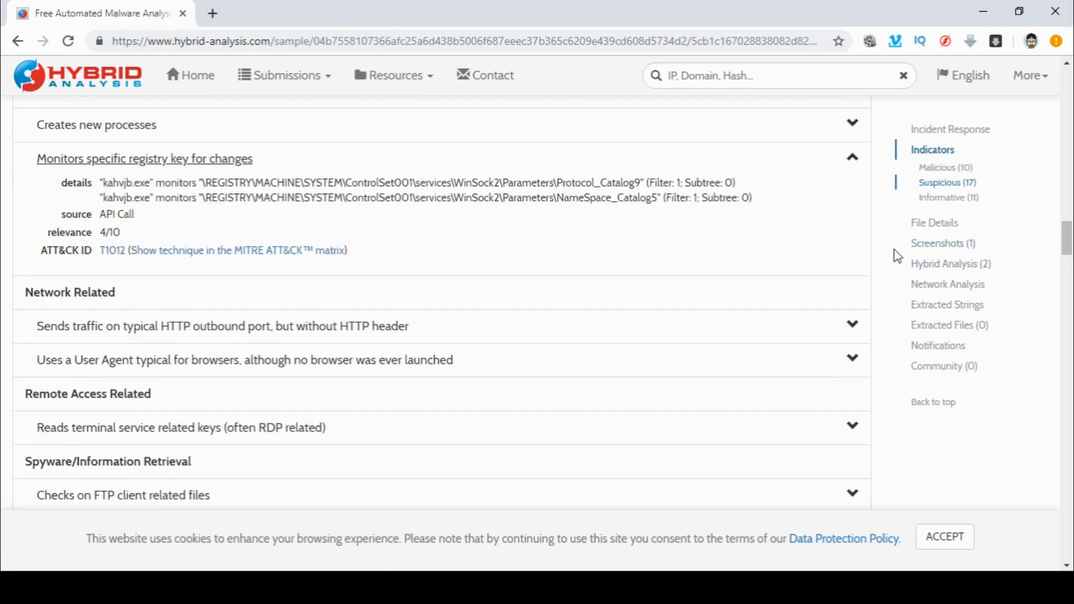
left_click(850, 326)
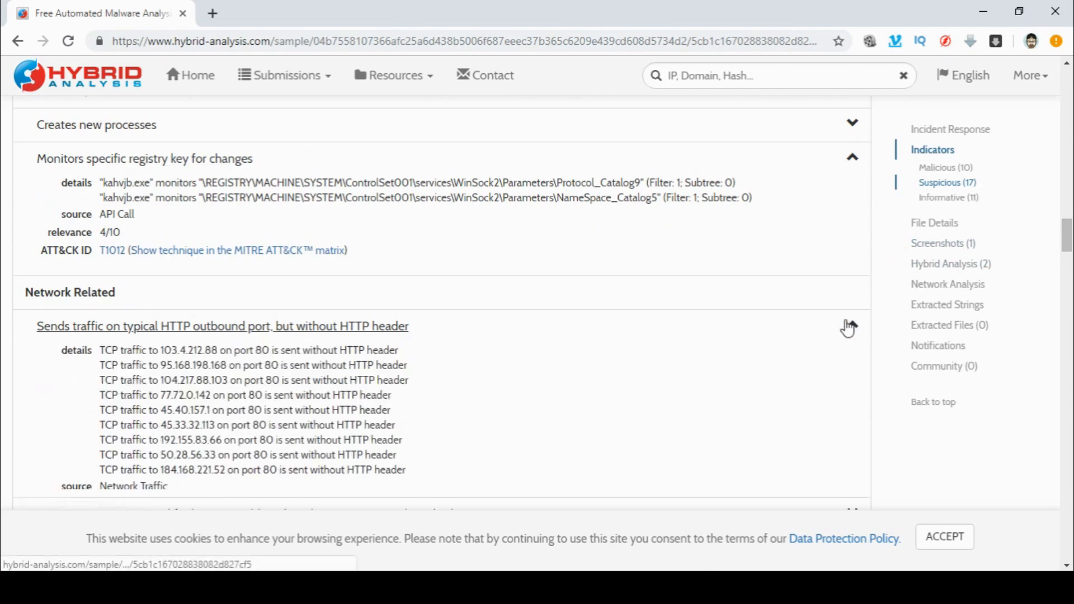
scroll(849, 329, "down", 4)
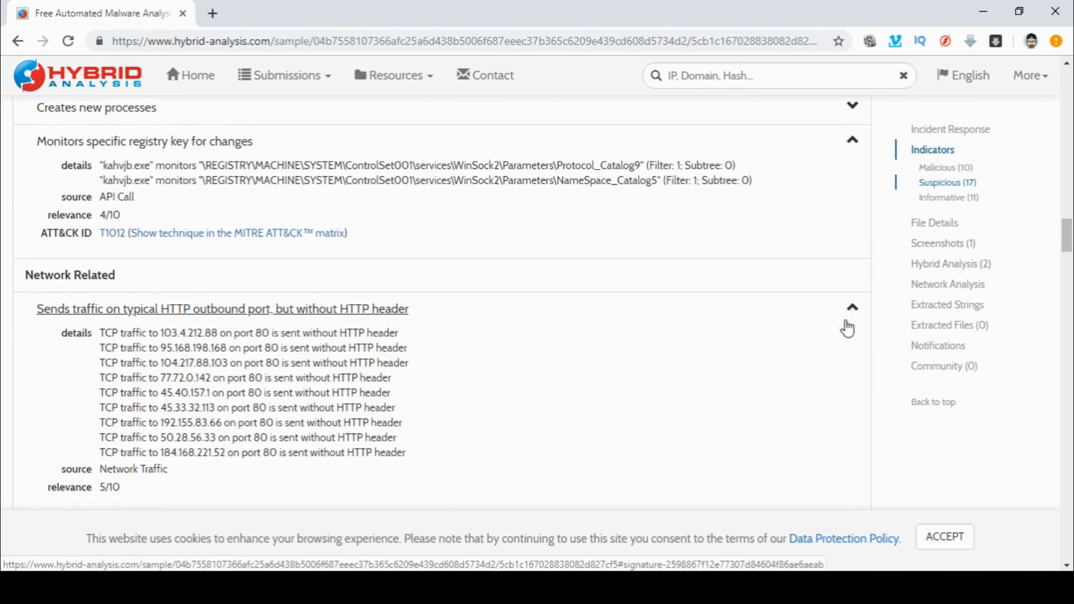
Look through the remaining suspicious indicators and the informative indicators of the report.
scroll(849, 327, "down", 3)
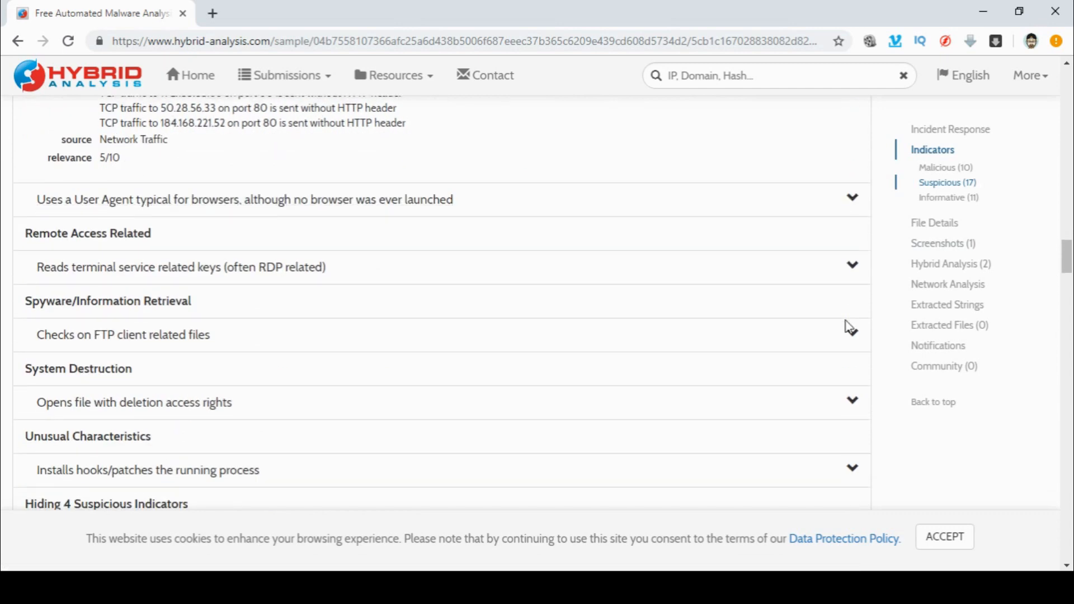
scroll(849, 327, "down", 4)
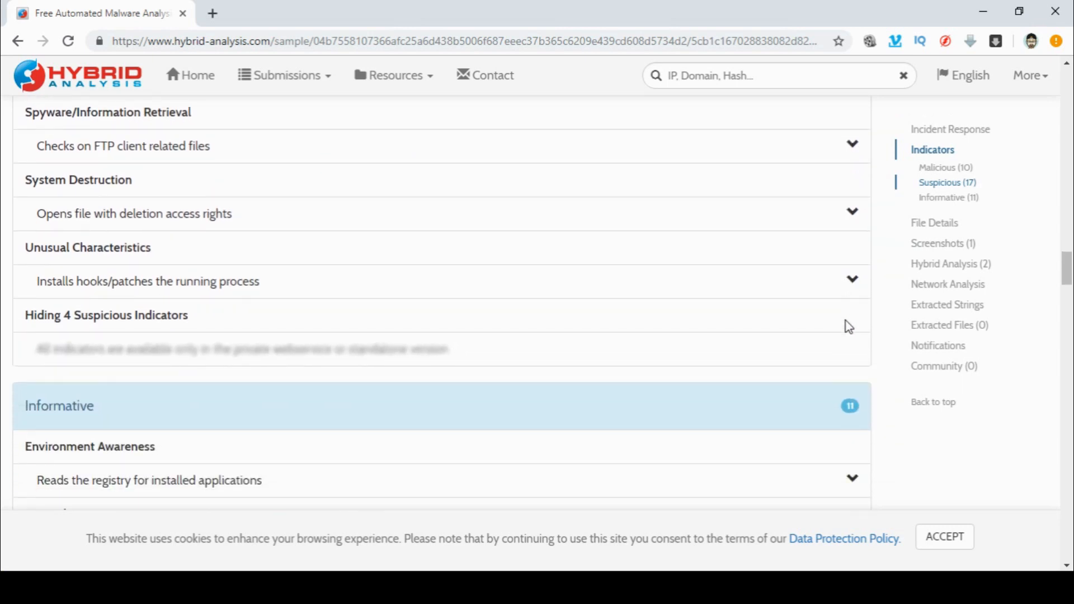
scroll(849, 328, "down", 3)
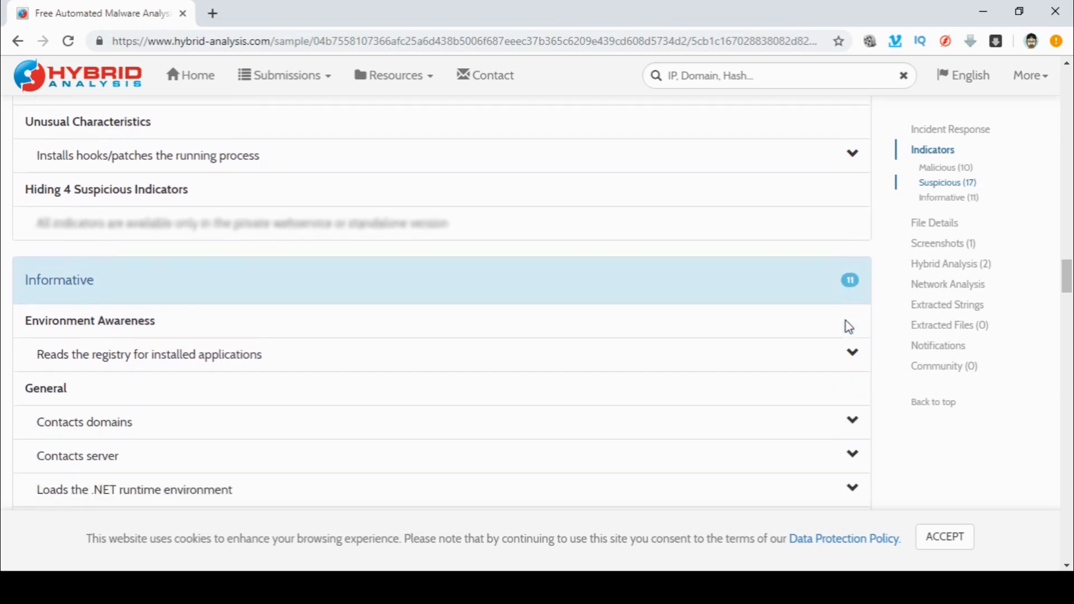
scroll(850, 328, "down", 4)
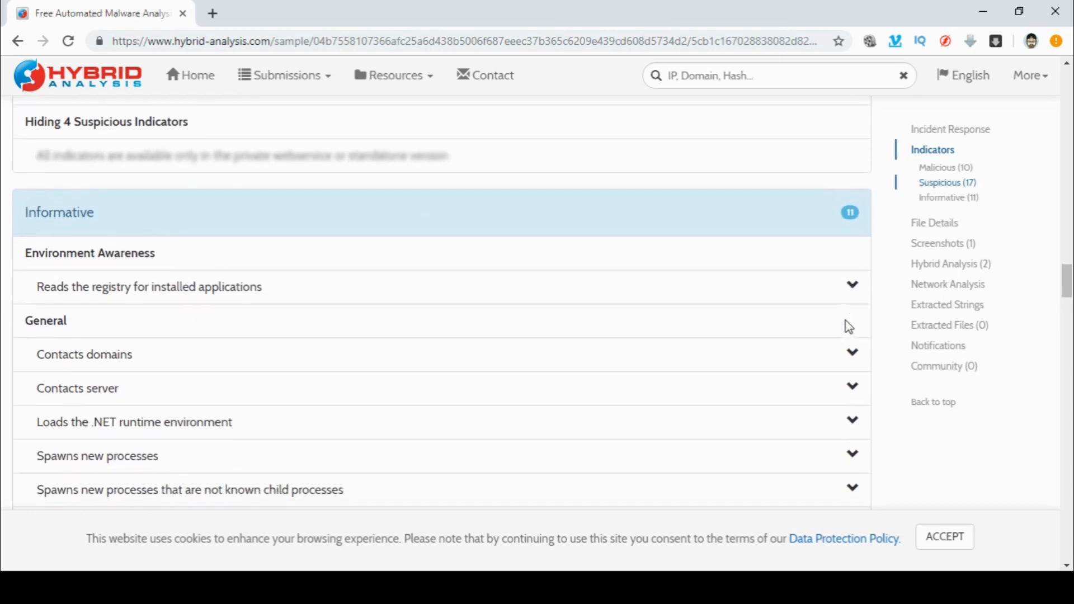
scroll(850, 328, "down", 1)
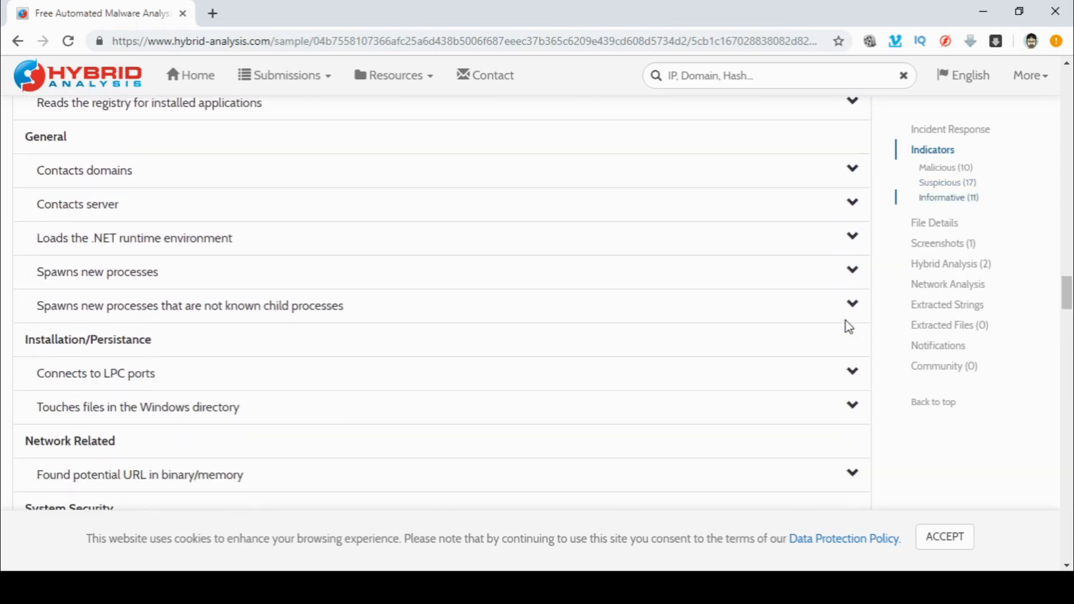
scroll(850, 328, "down", 3)
Examine the sample's file details, including version info, classification, file sections and imports, down to the analysed processes.
scroll(848, 328, "down", 5)
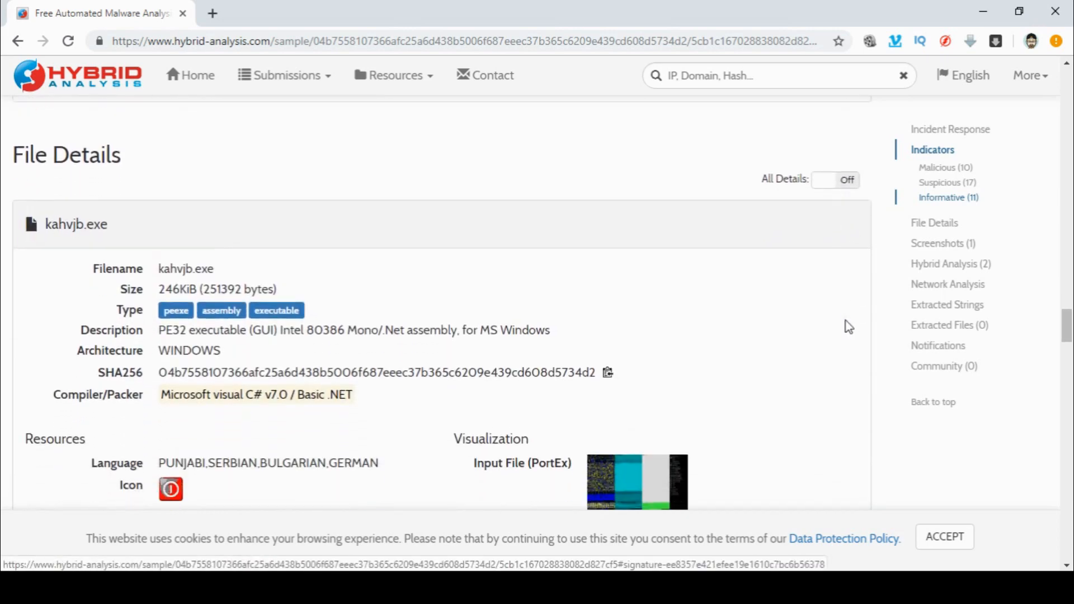
scroll(849, 327, "down", 5)
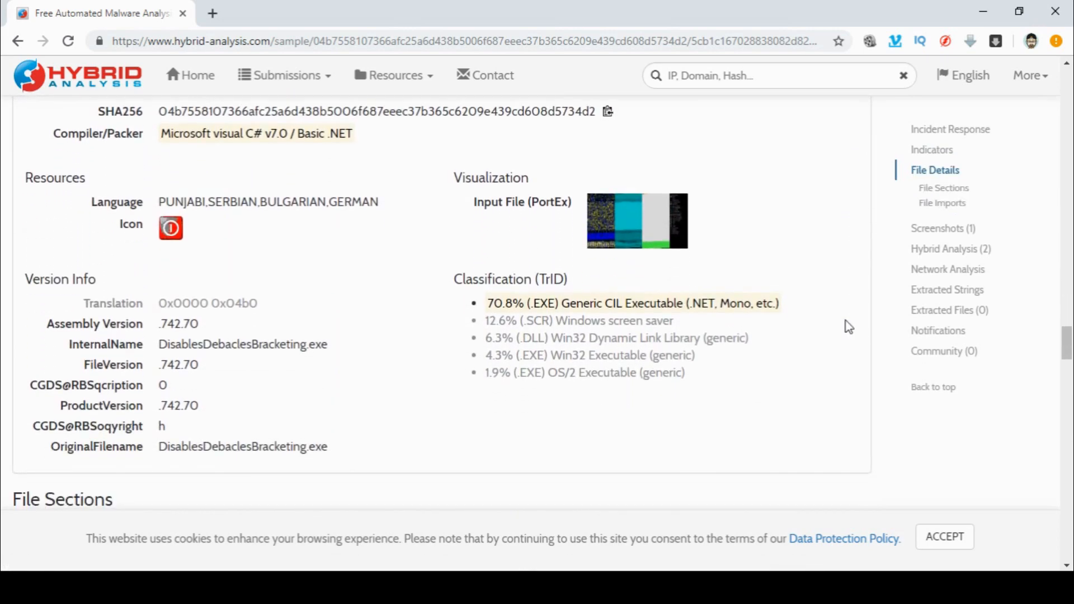
scroll(849, 327, "down", 4)
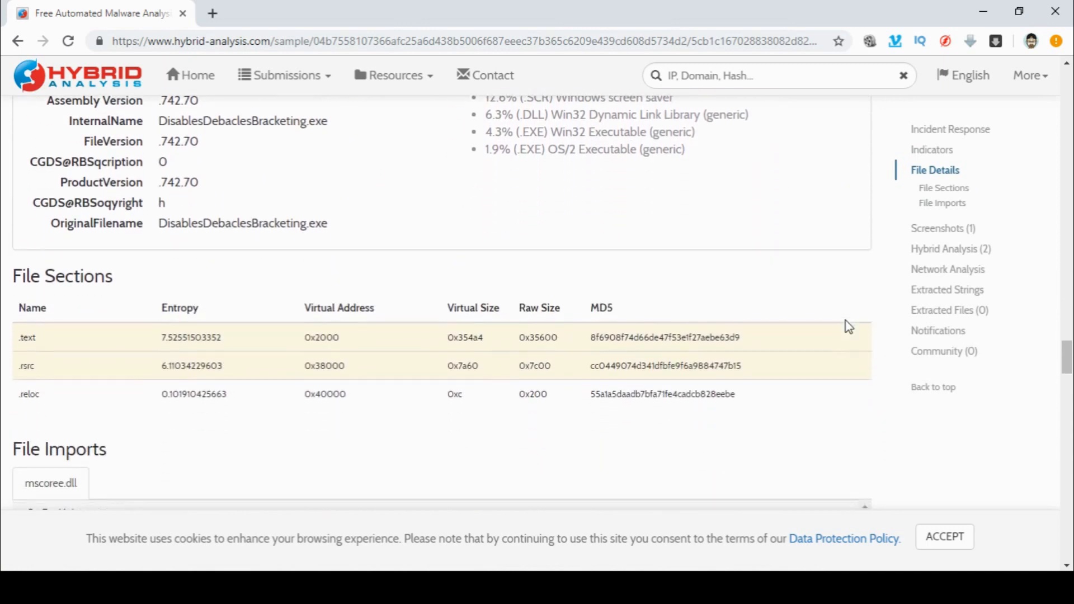
scroll(849, 328, "down", 5)
scroll(848, 327, "down", 6)
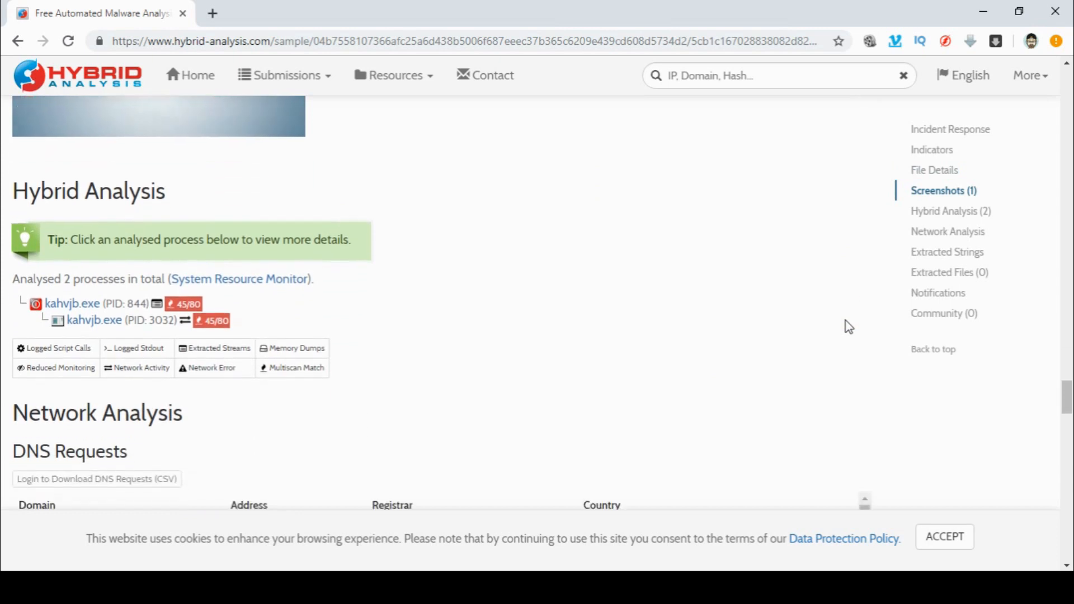
Review the network analysis with its DNS requests, contacted hosts, countries and HTTP traffic, plus the extracted strings.
scroll(849, 327, "down", 6)
scroll(849, 327, "down", 1)
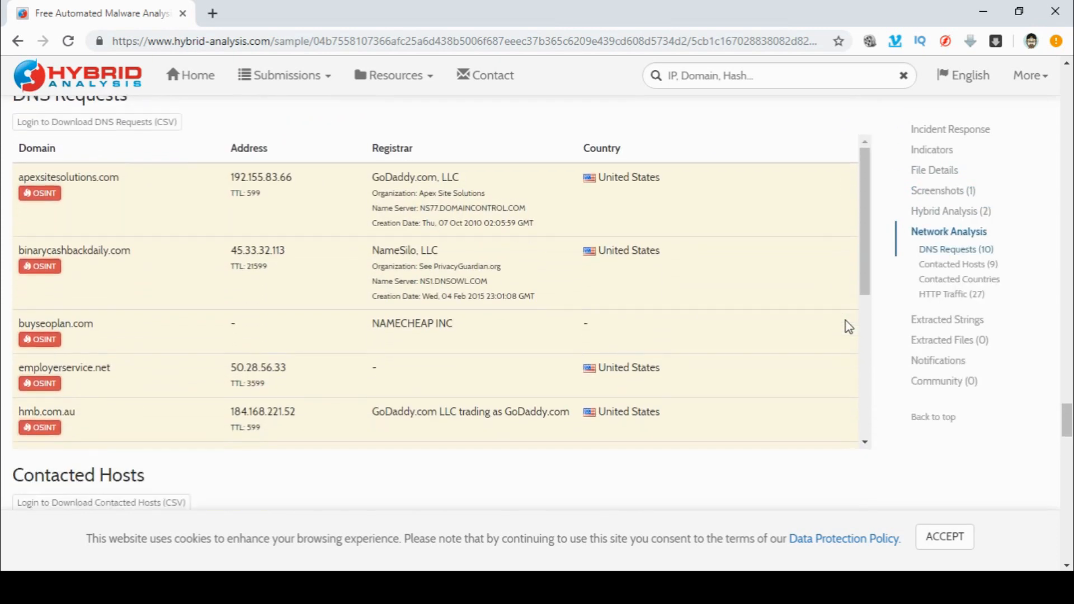
scroll(849, 327, "down", 5)
scroll(849, 328, "down", 6)
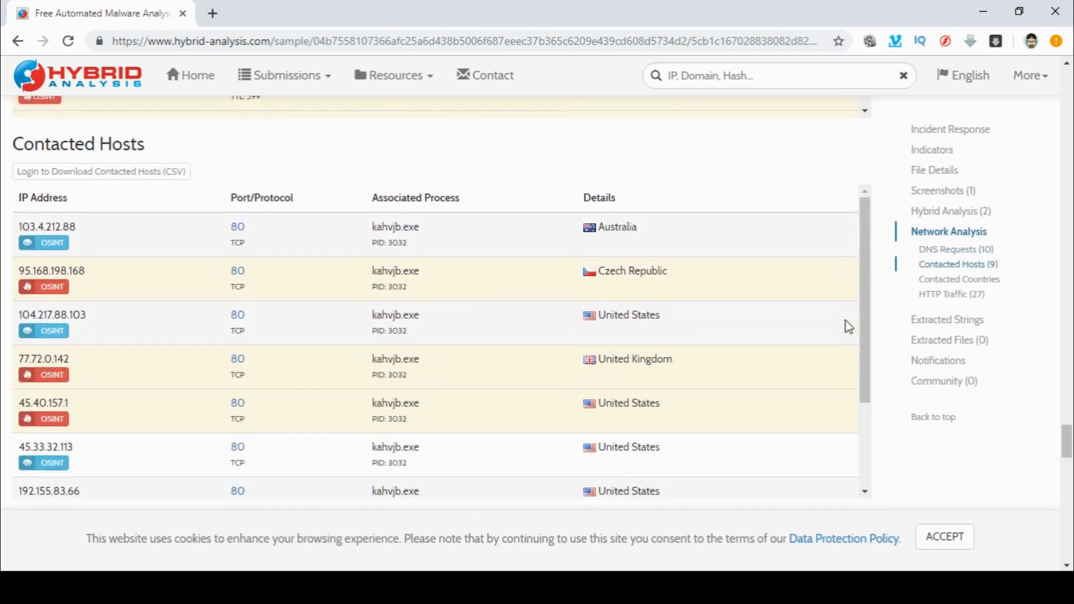
scroll(849, 327, "down", 6)
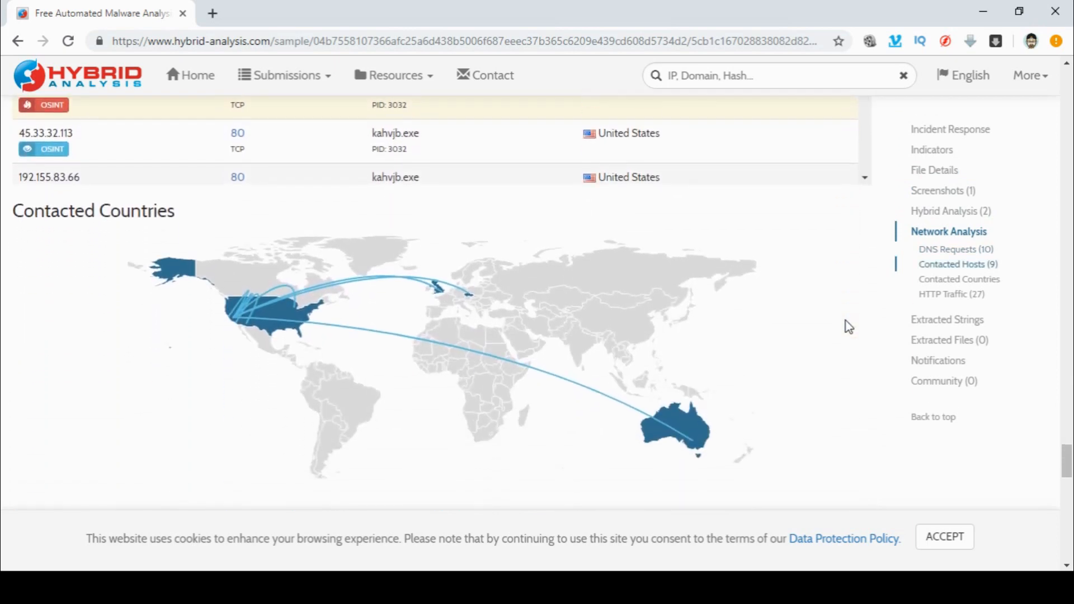
scroll(848, 327, "down", 6)
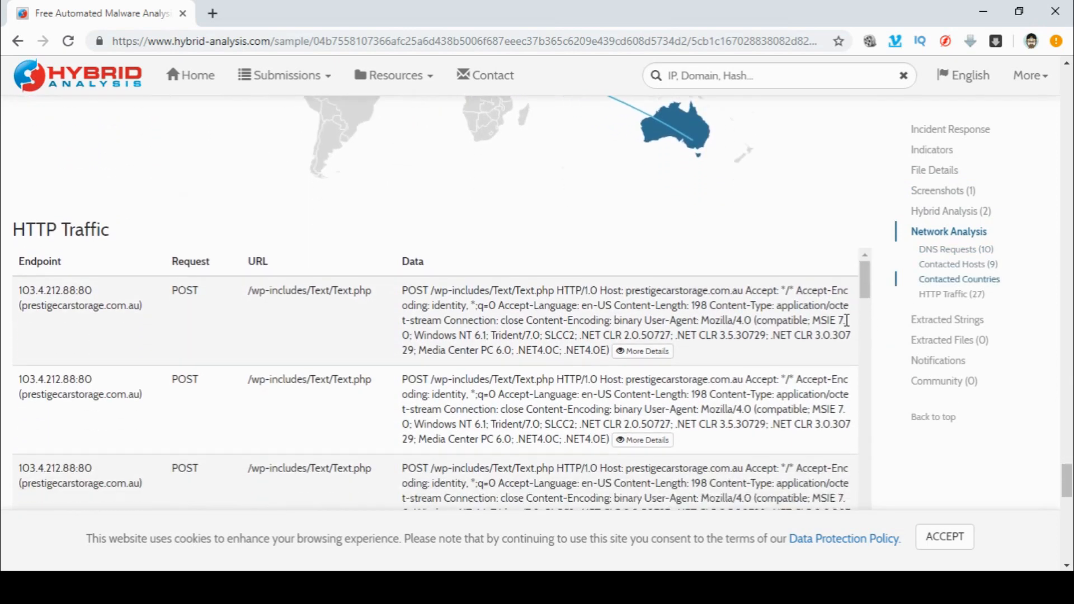
scroll(849, 323, "down", 5)
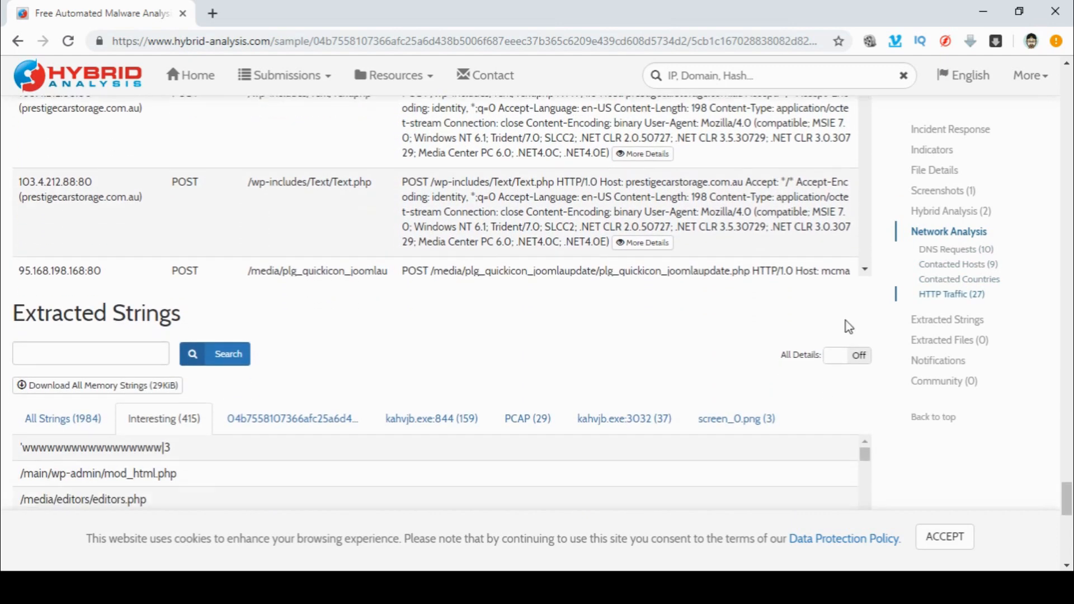
scroll(849, 328, "down", 6)
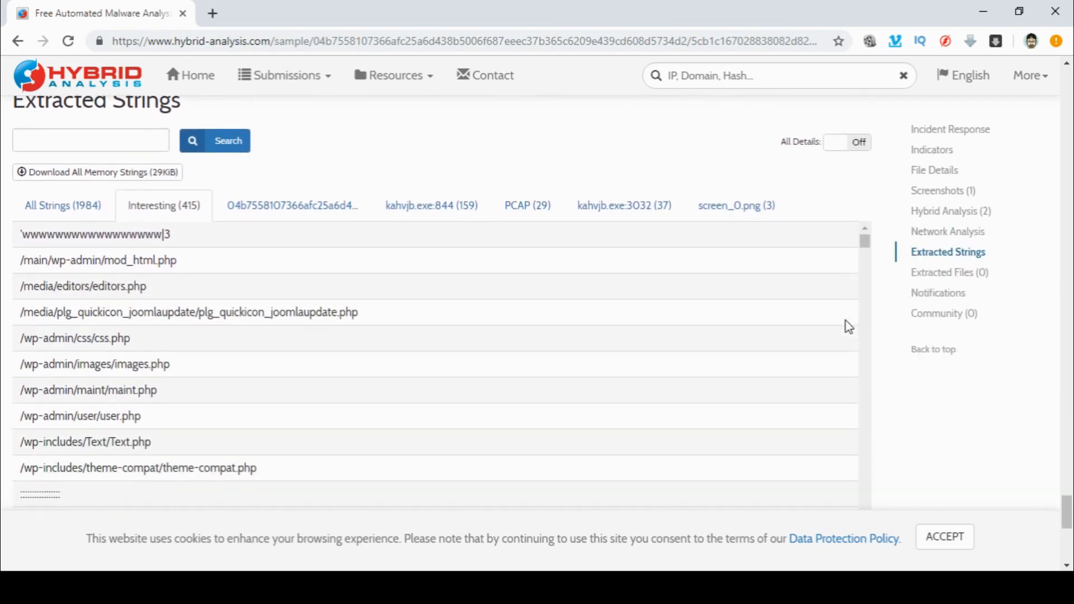
scroll(848, 327, "down", 5)
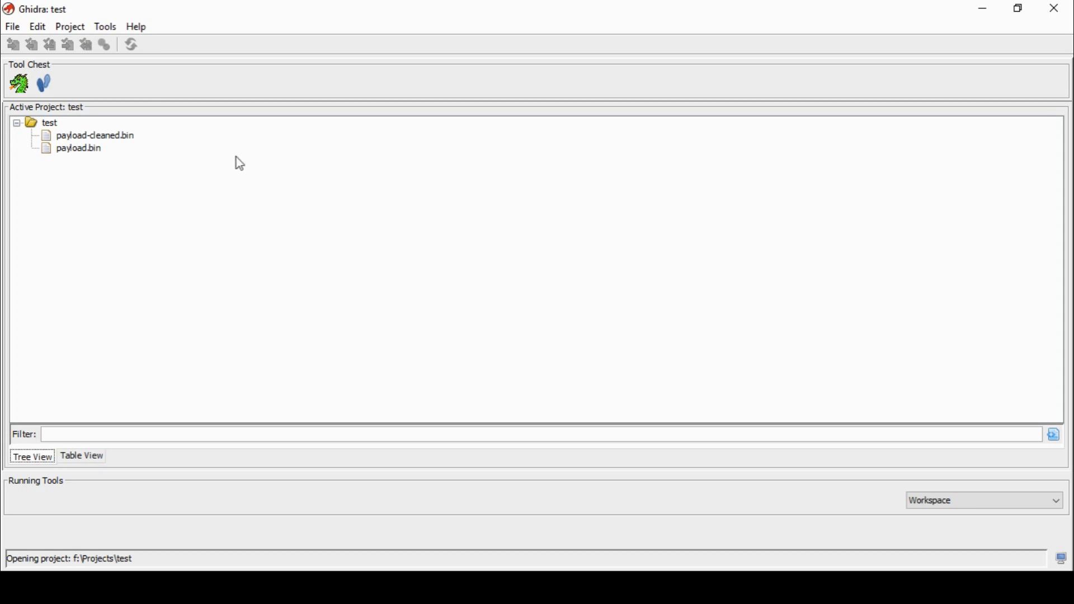
Open payload.bin from the test project in the CodeBrowser.
left_click(75, 150)
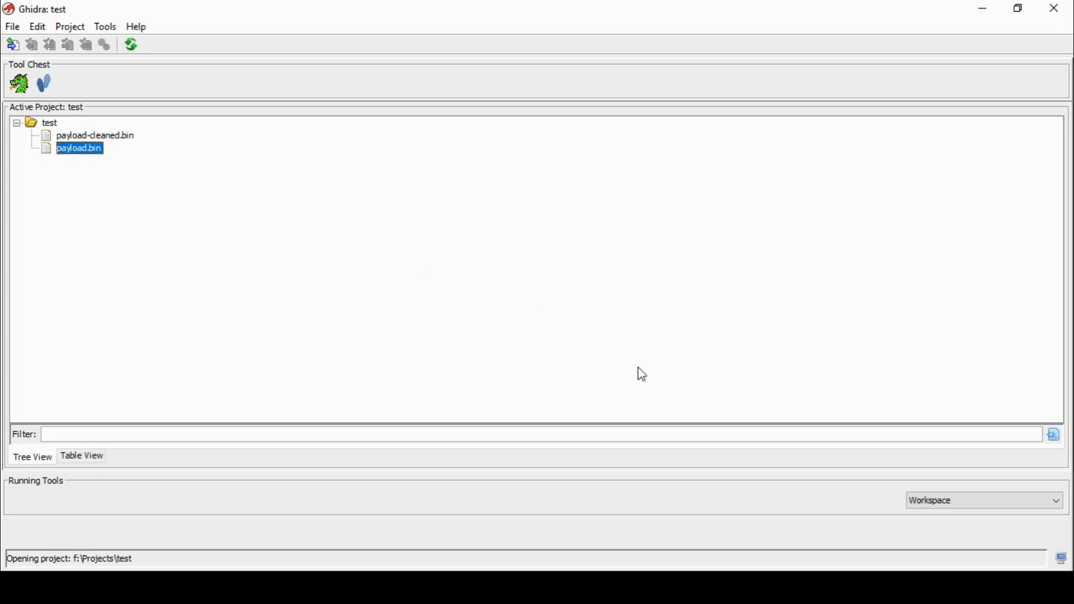
right_click(80, 157)
mouse_move(193, 370)
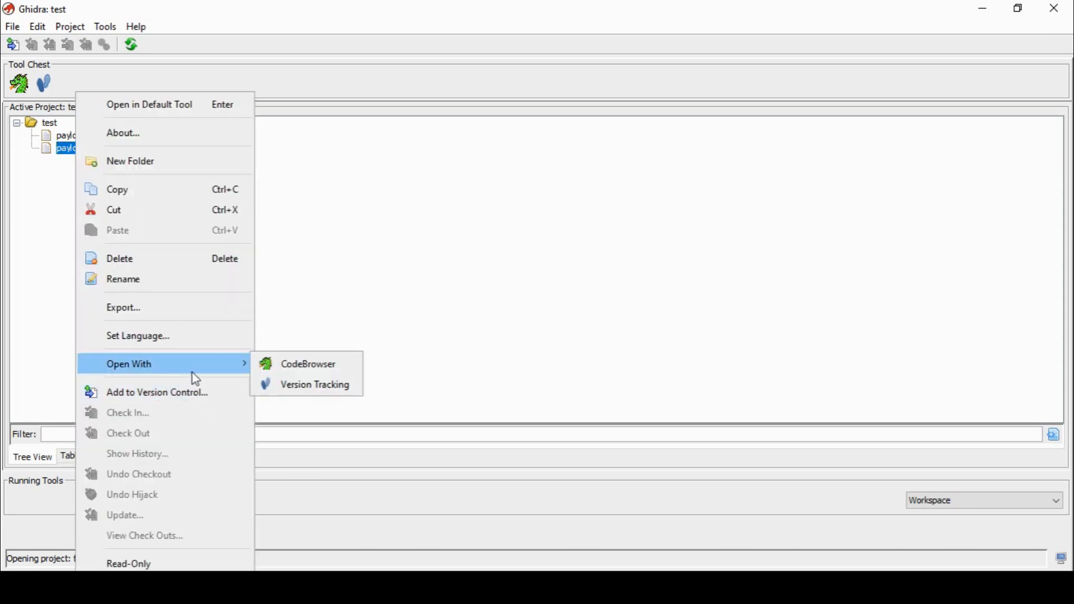
left_click(279, 371)
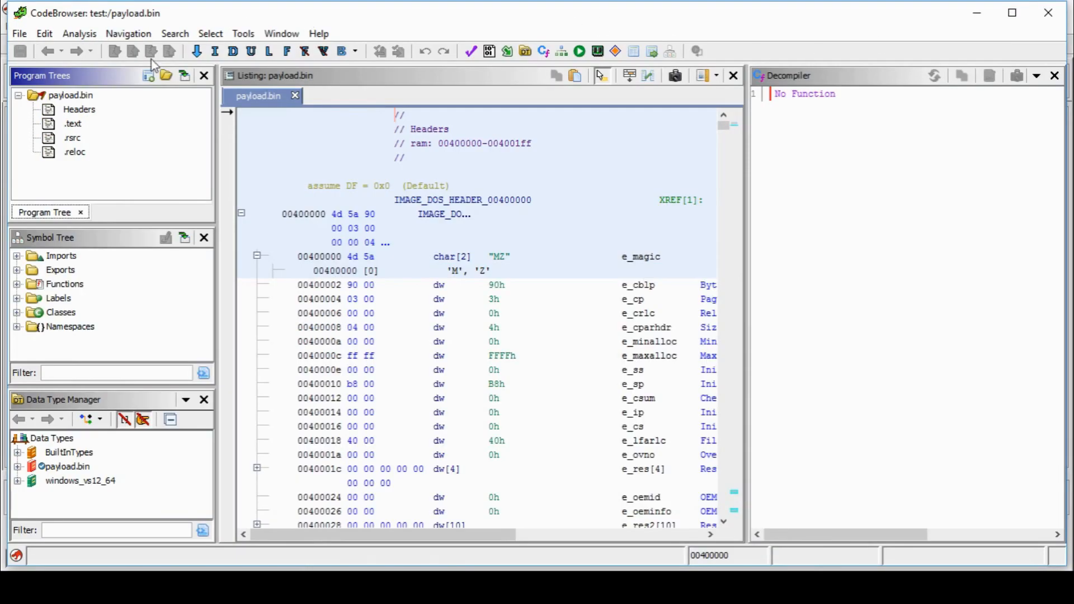
Go through payload.bin's sections in the program tree: Headers, .text, .rsrc and .reloc, ending on Headers.
left_click(89, 112)
left_click(73, 124)
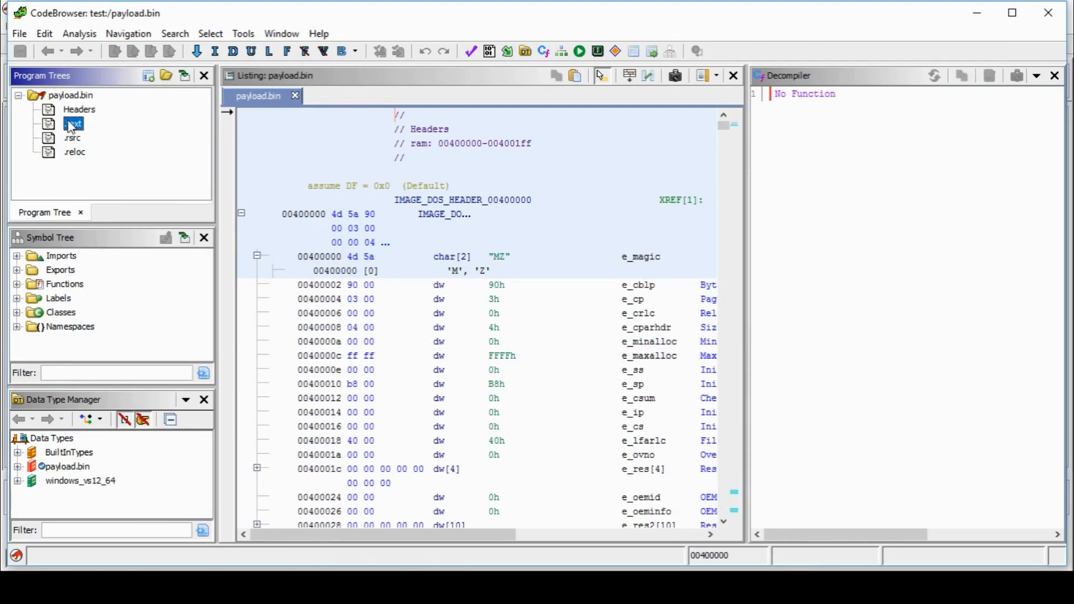
left_click(73, 139)
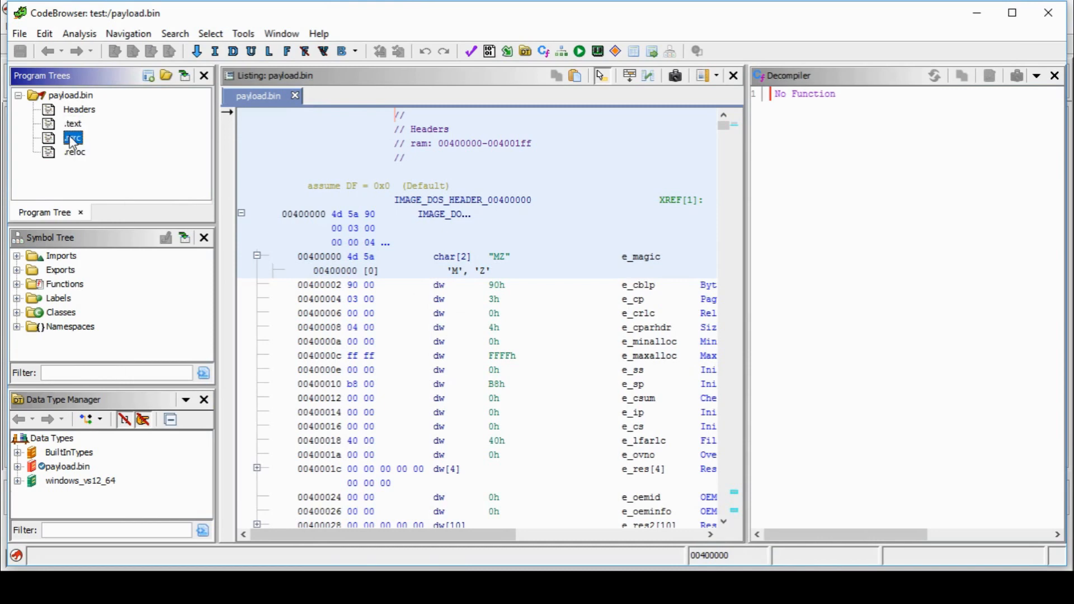
left_click(78, 154)
left_click(81, 110)
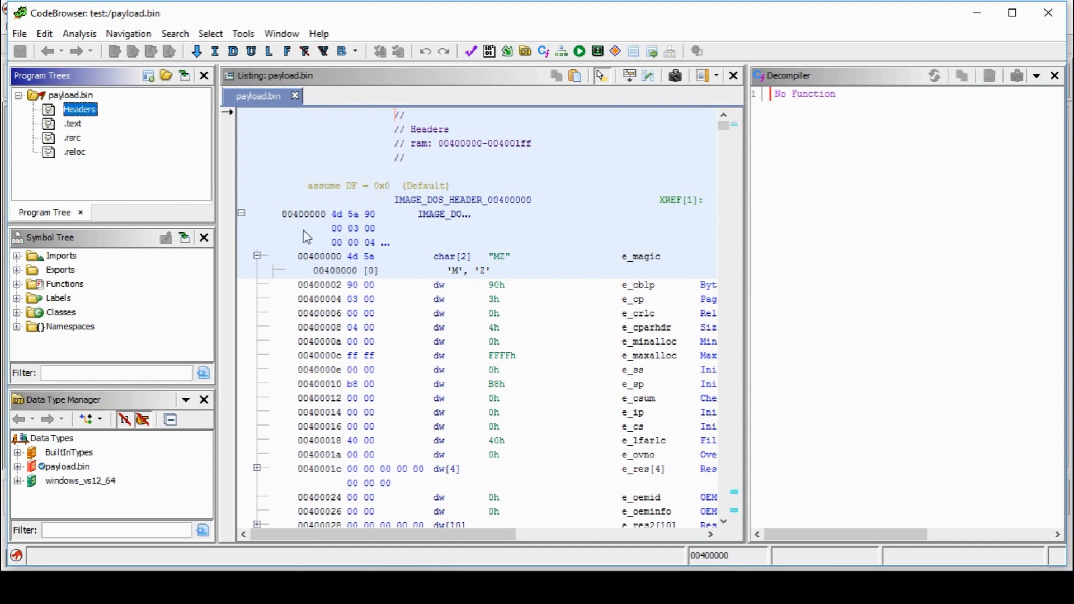
Look through the DOS header fields in the listing and expand the NT header structure at 00400080.
left_click(726, 522)
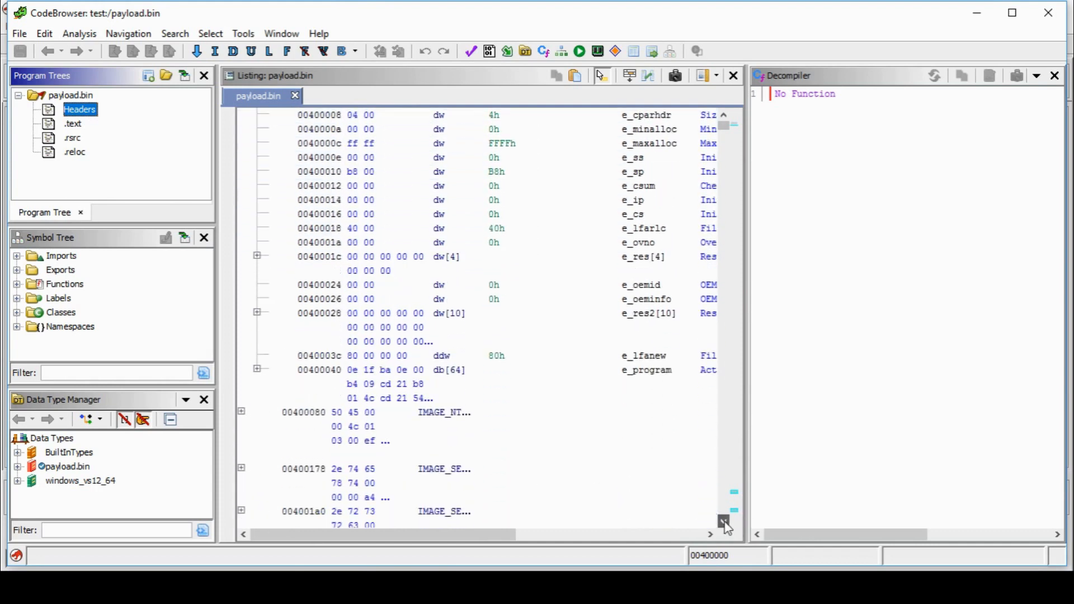
left_click(724, 522)
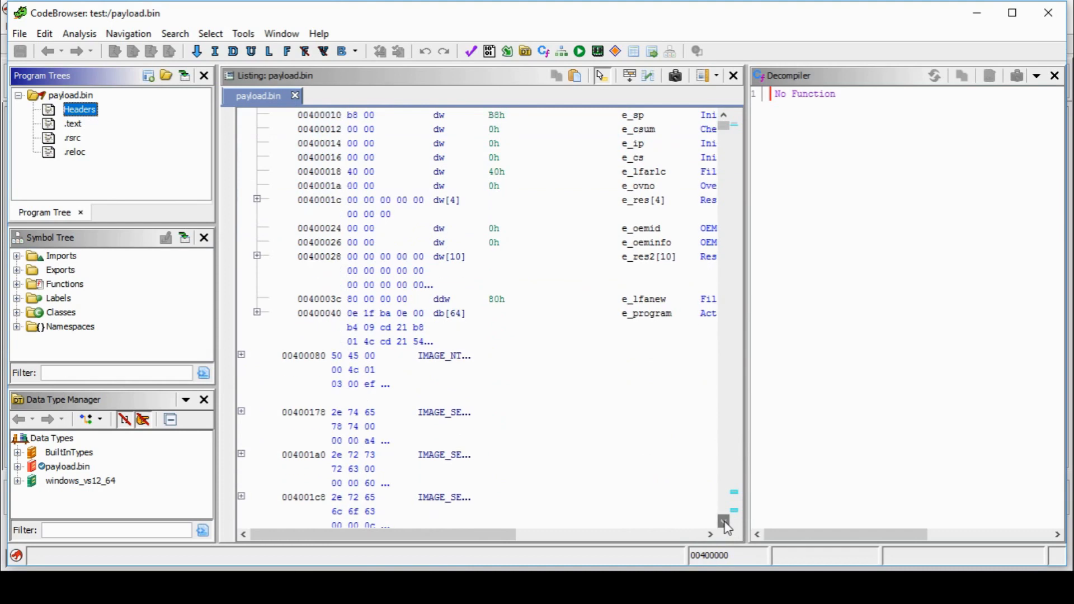
left_click(242, 355)
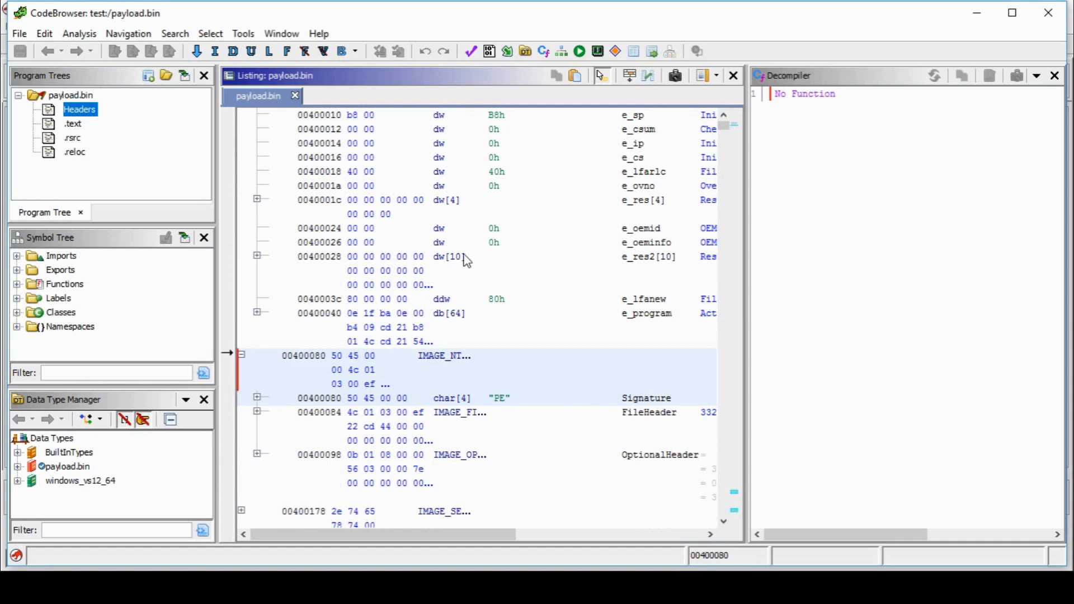
mouse_move(467, 261)
List the program's functions, view the entry function's disassembly and decompiled code, and expand the imports.
left_click(19, 286)
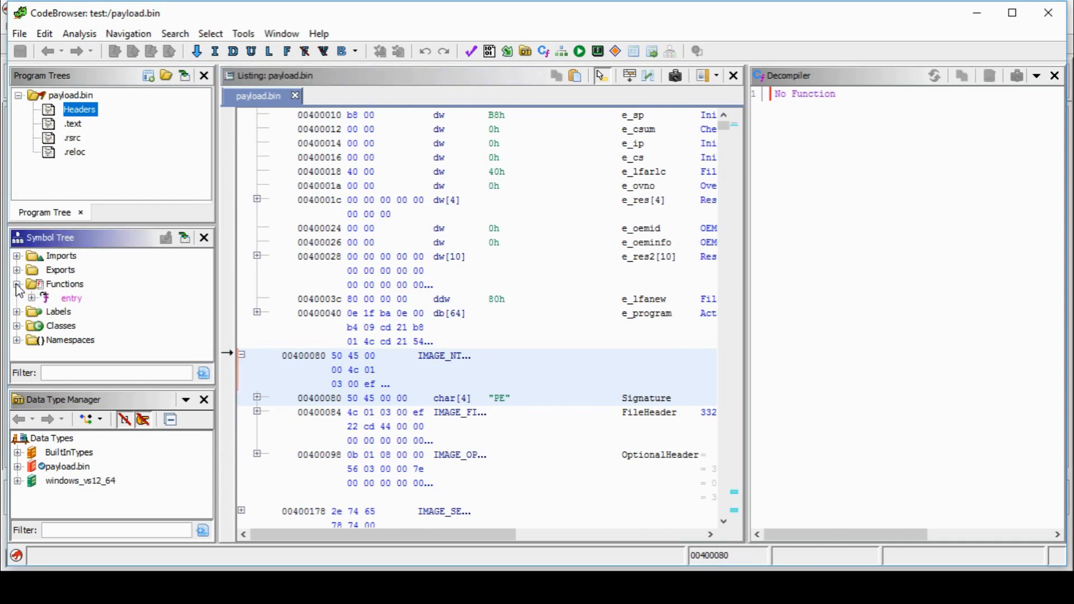
left_click(70, 299)
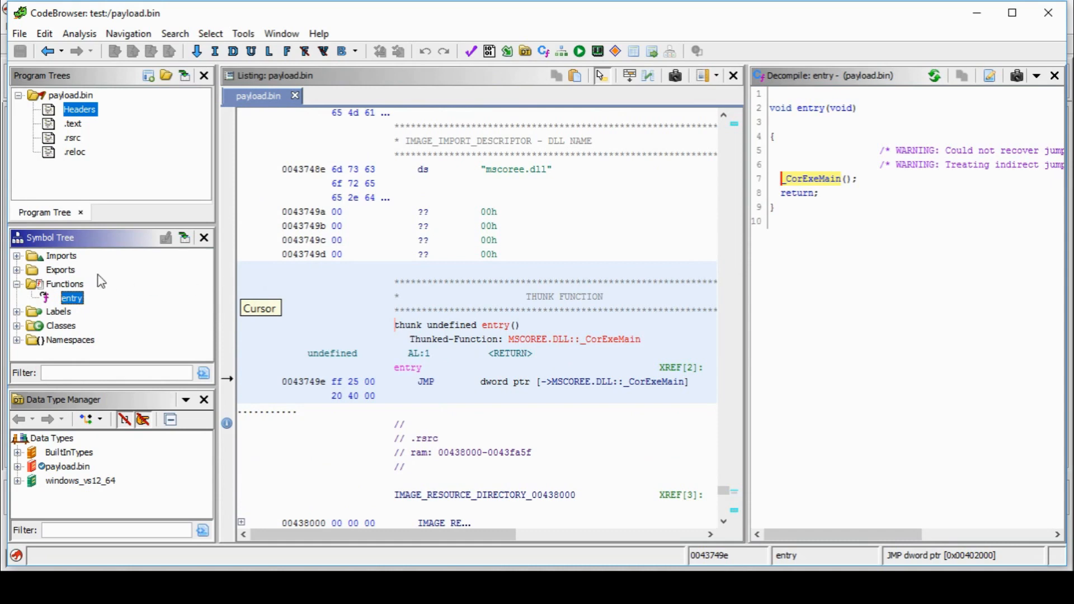
left_click(17, 256)
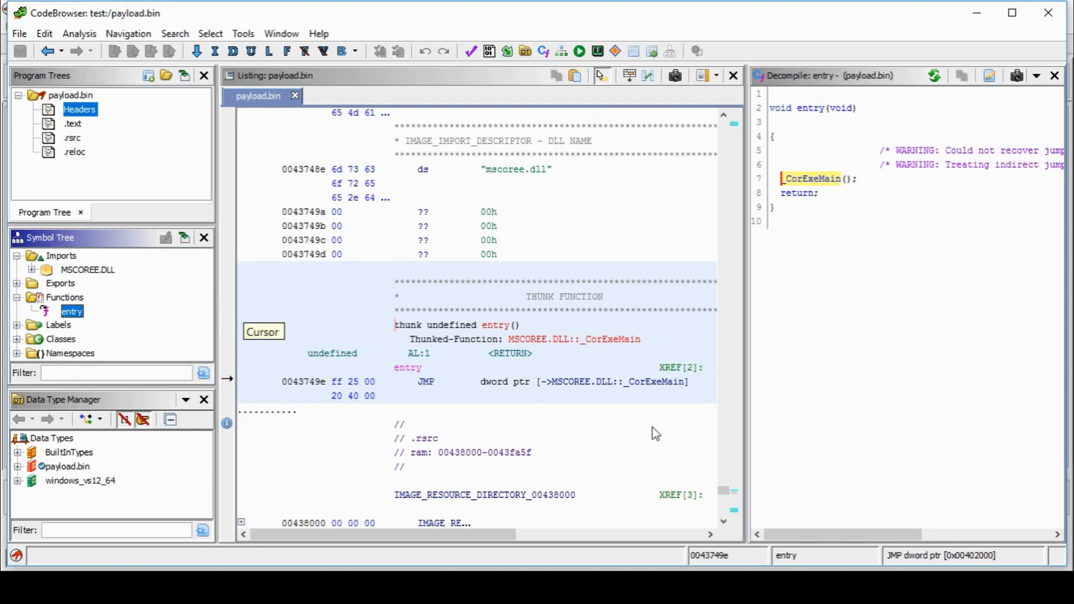
Search all loaded memory blocks for null-terminated strings with minimum length 5 and alignment 1.
left_click(174, 33)
left_click(209, 272)
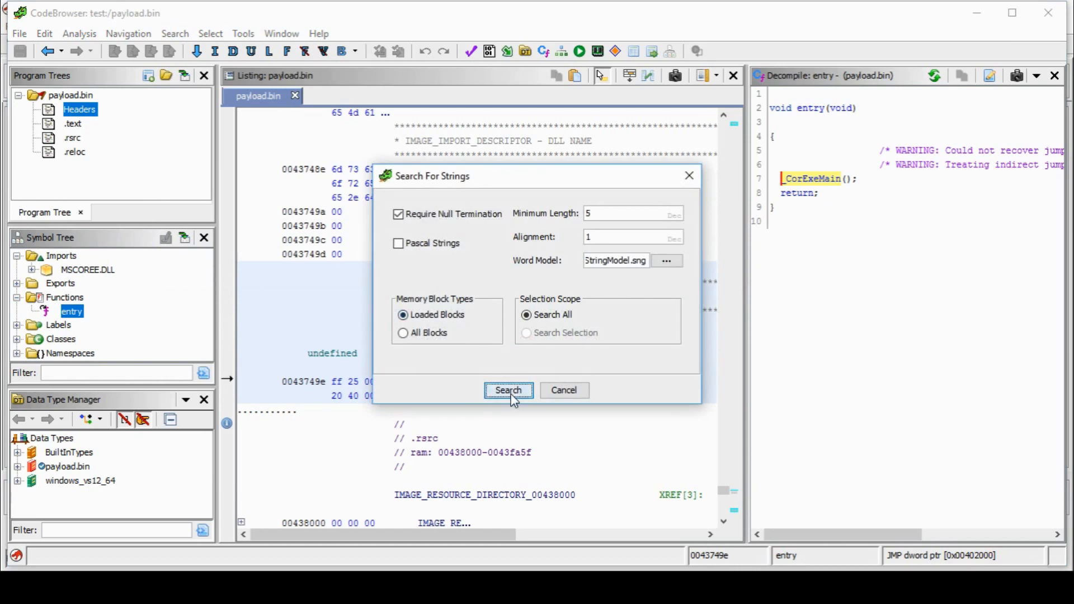
left_click(509, 391)
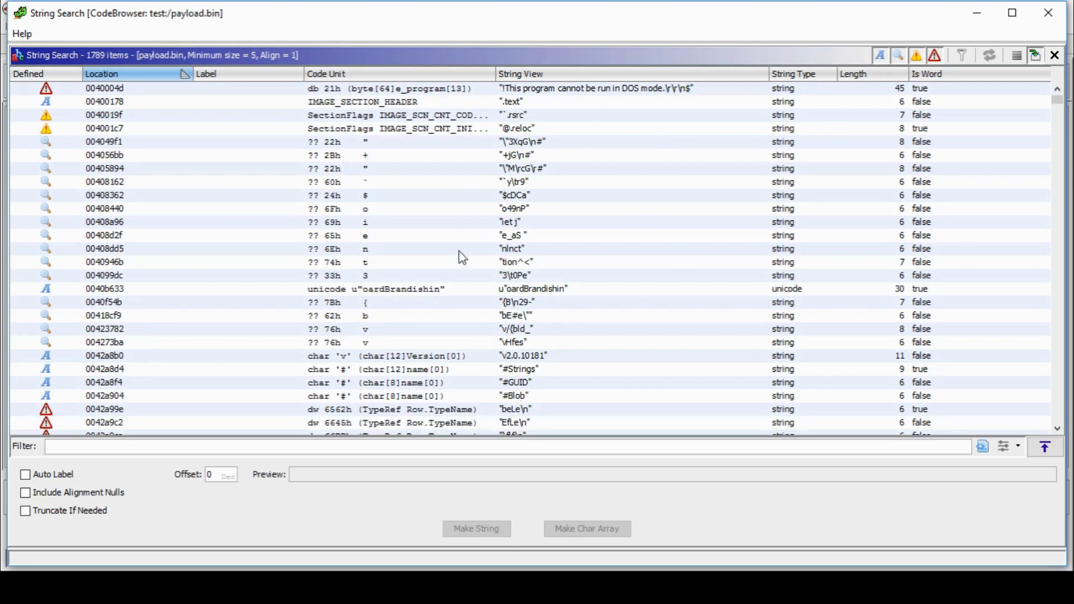
Examine the first found strings, including the version string "v2.0.10181" and the name "DisablesDebaclesBracketing.exe".
mouse_move(1064, 99)
left_mouse_down()
mouse_move(1058, 188)
mouse_move(1057, 97)
left_mouse_up()
left_click(542, 362)
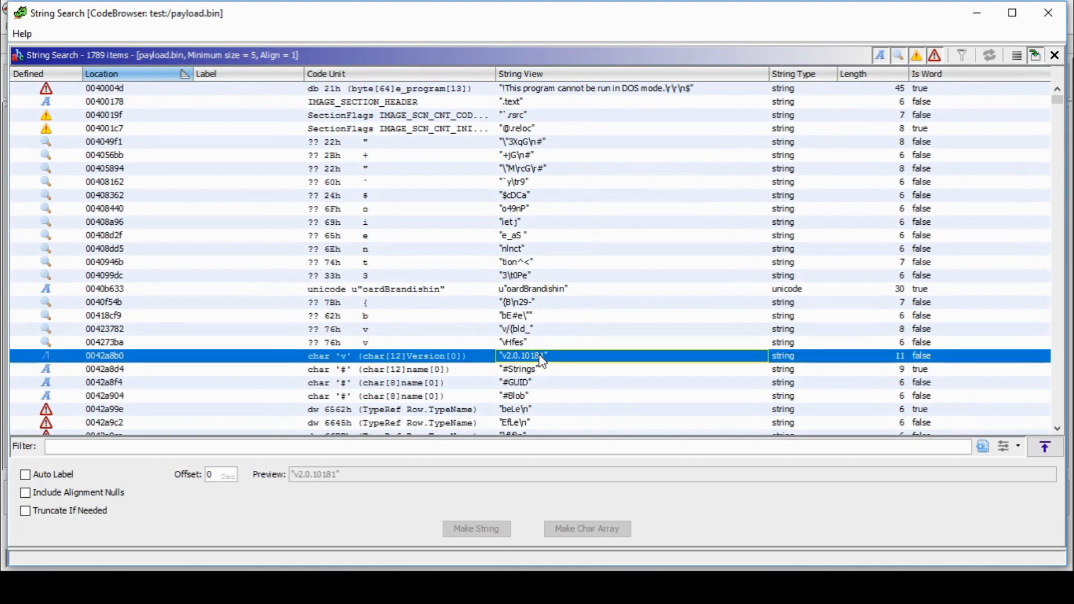
key("Page_Down")
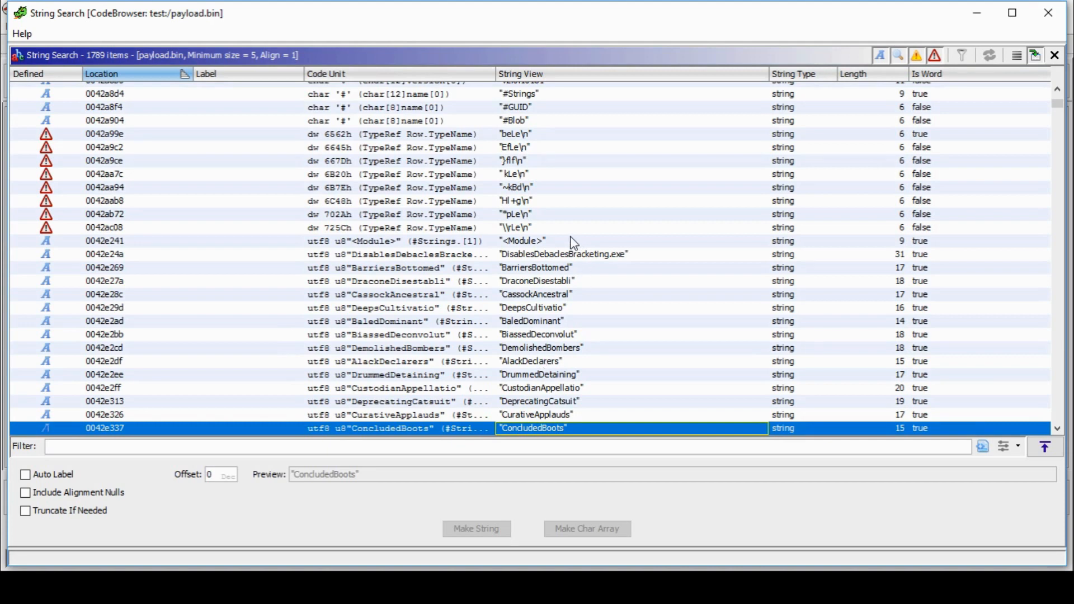
left_click(565, 256)
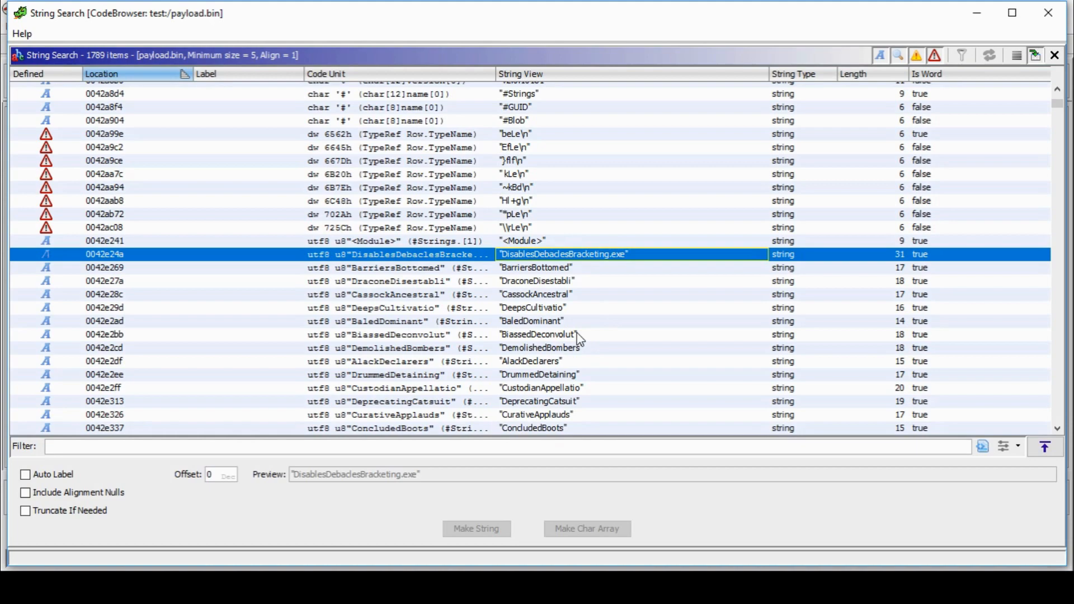
key("Page_Down")
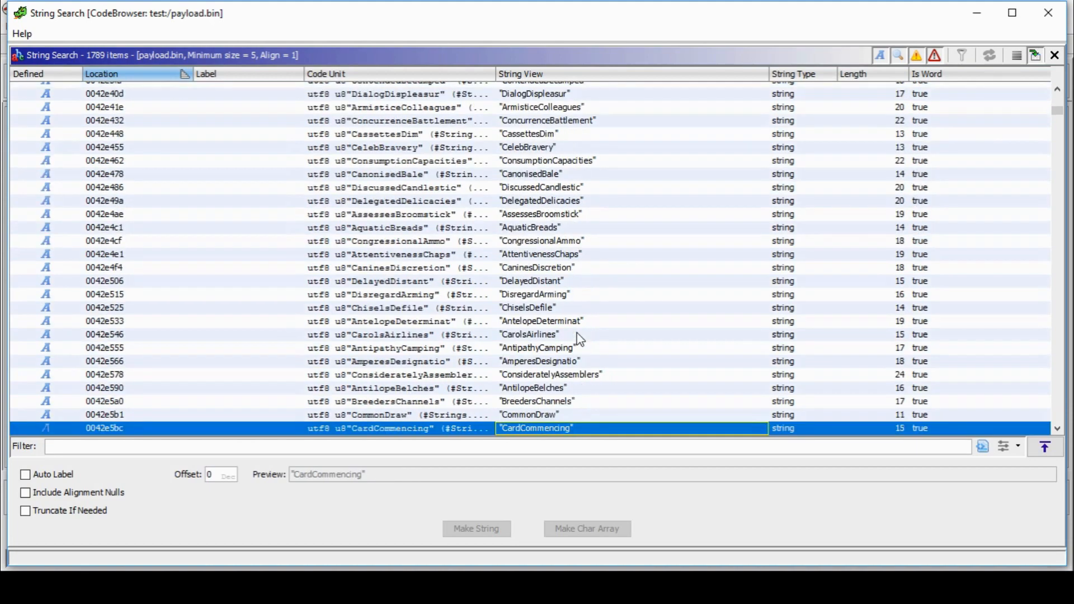
Look through the remaining strings to the end of the results and select the VS_VERSION_INFO entry.
key("Page_Down")
key("Page_Down")
key("Page_Down")
key("Page_Down")
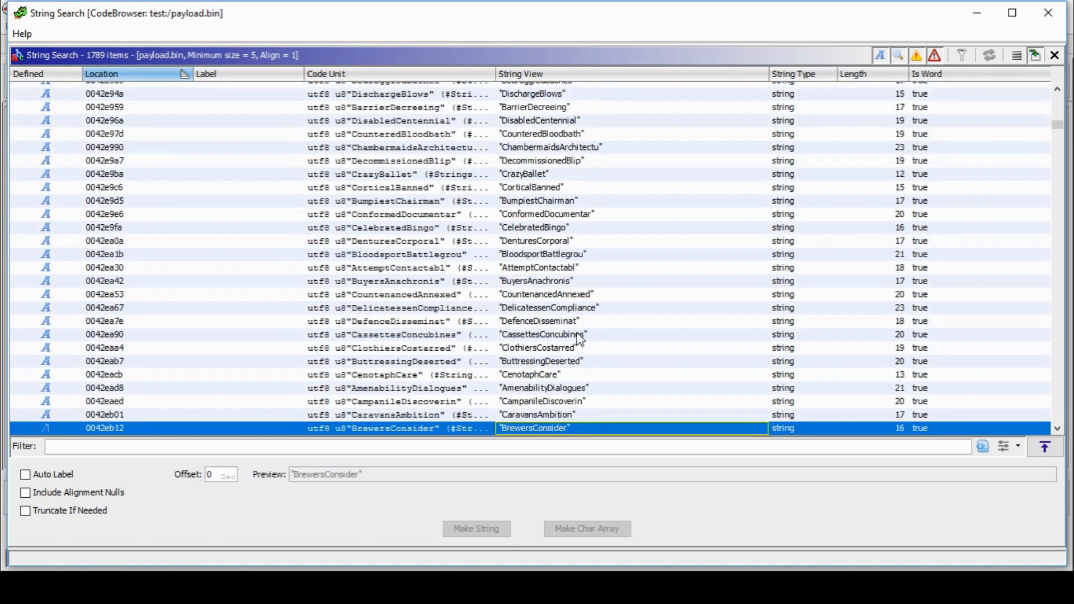
key("Page_Down")
key("Page_Down")
key("Page_Down")
key("Page_Down")
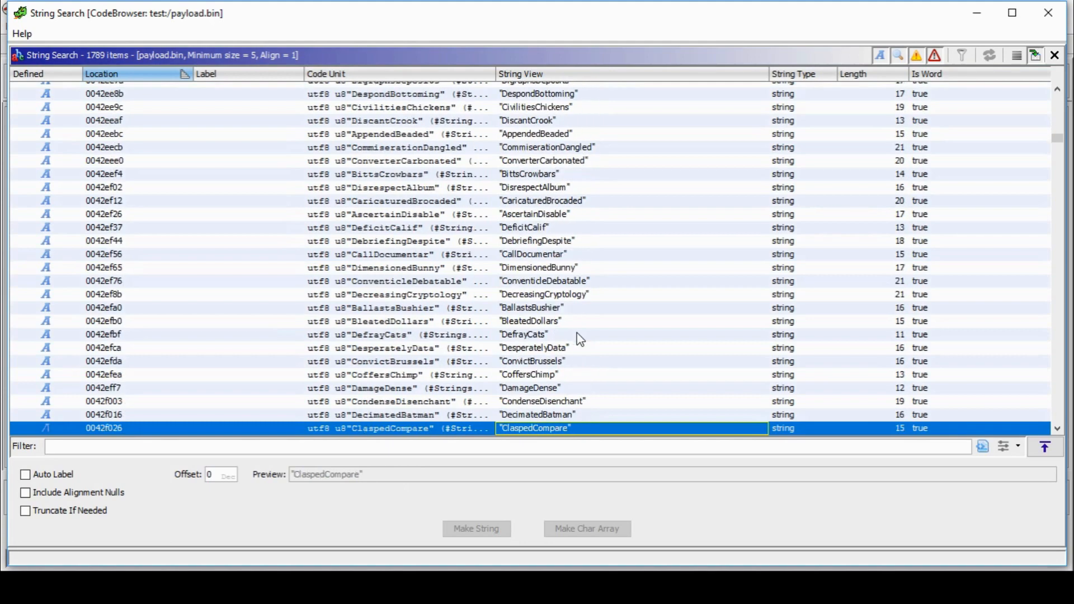
key("Page_Down")
key("Page_Down")
key("Page_Down")
key("Page_Down")
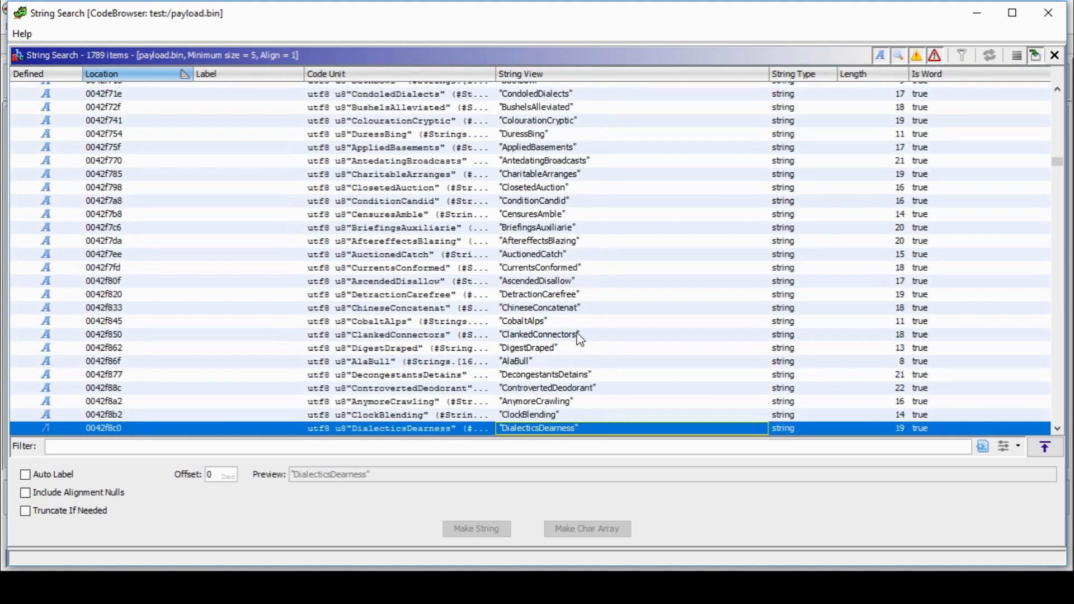
key("Page_Down")
key("Page_Down")
key("Page_Down")
key("Page_Down")
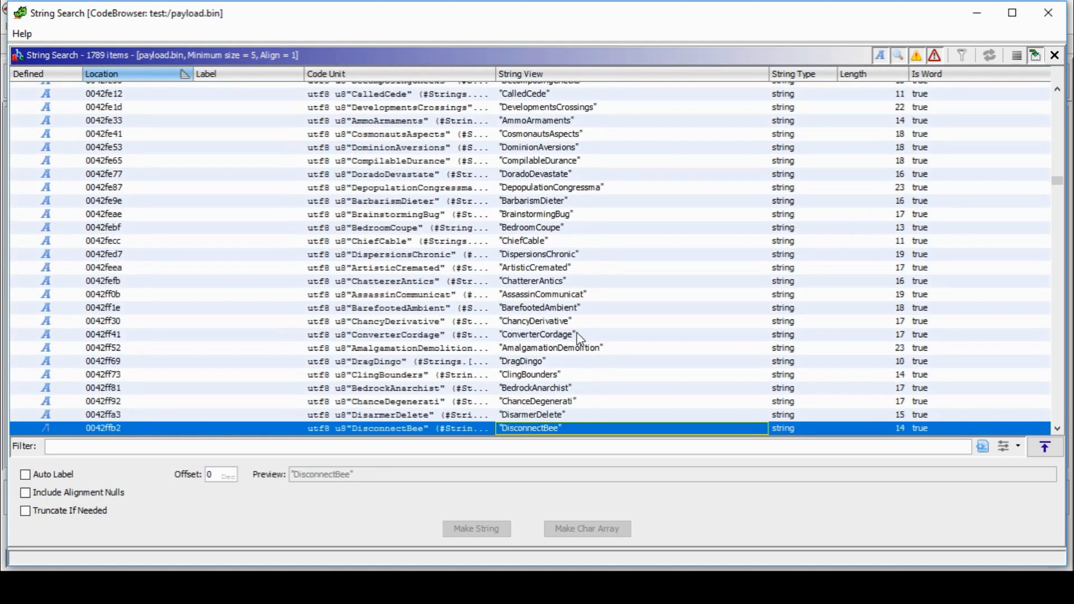
key("Page_Down")
key("Page_Down")
key("Page_Down")
key("Page_Down")
key("Page_Down")
key("Page_Down")
key("Page_Down")
key("Page_Down")
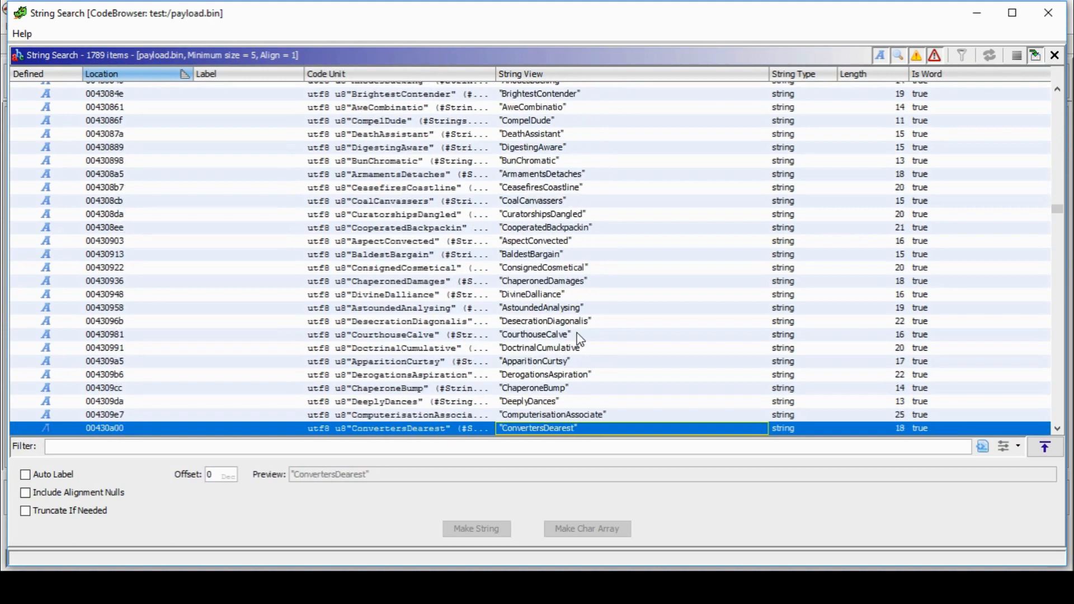
key("Page_Down")
key("Page_Down")
key("Page_Down")
key("Page_Down")
key("Page_Down")
key("Page_Down")
key("Page_Down")
key("Page_Down")
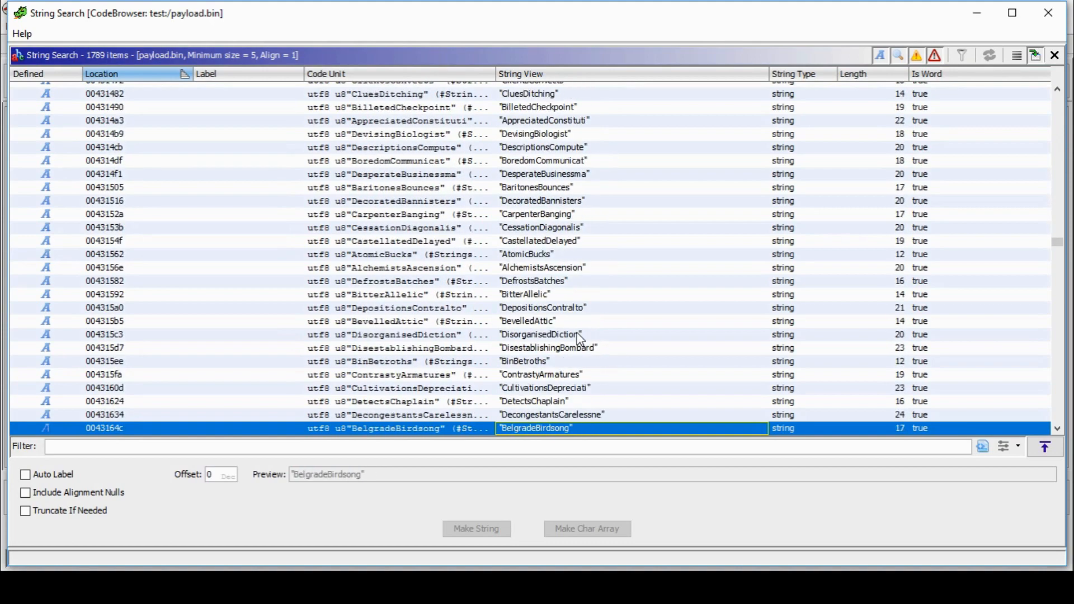
key("Page_Down")
key("Page_Down")
key("Page_Down")
key("Page_Down")
key("Page_Down")
key("Page_Down")
key("Page_Down")
key("Page_Down")
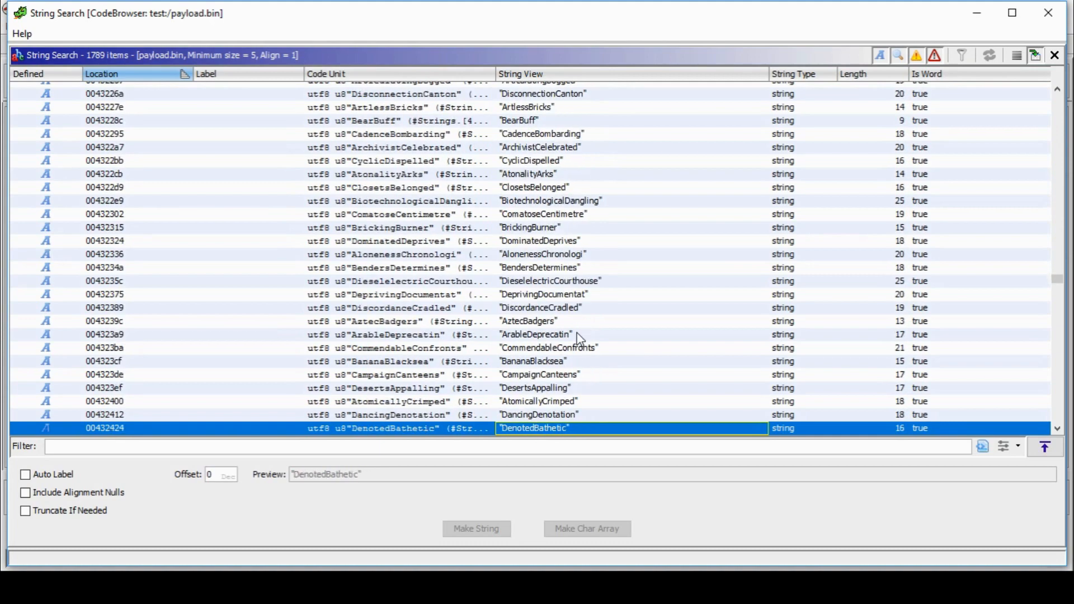
key("Page_Down")
key("Page_Down")
key("Page_Down")
key("Page_Down")
key("Page_Down")
key("Page_Down")
key("Page_Down")
key("Page_Down")
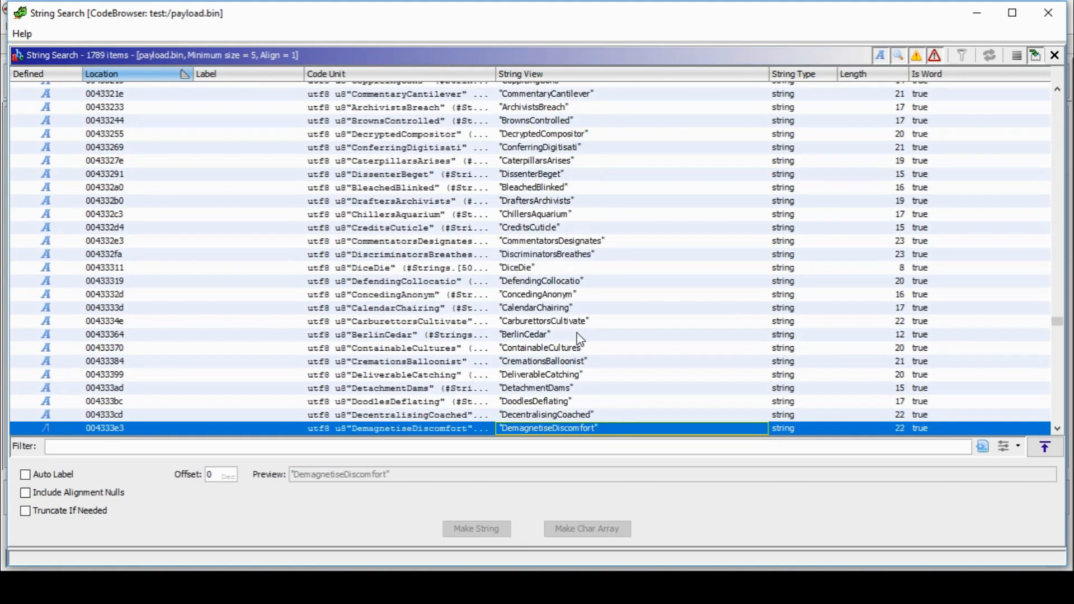
key("Page_Down")
key("Page_Down")
key("Page_Down")
key("Page_Down")
key("Page_Down")
key("Page_Down")
key("Page_Down")
key("Page_Down")
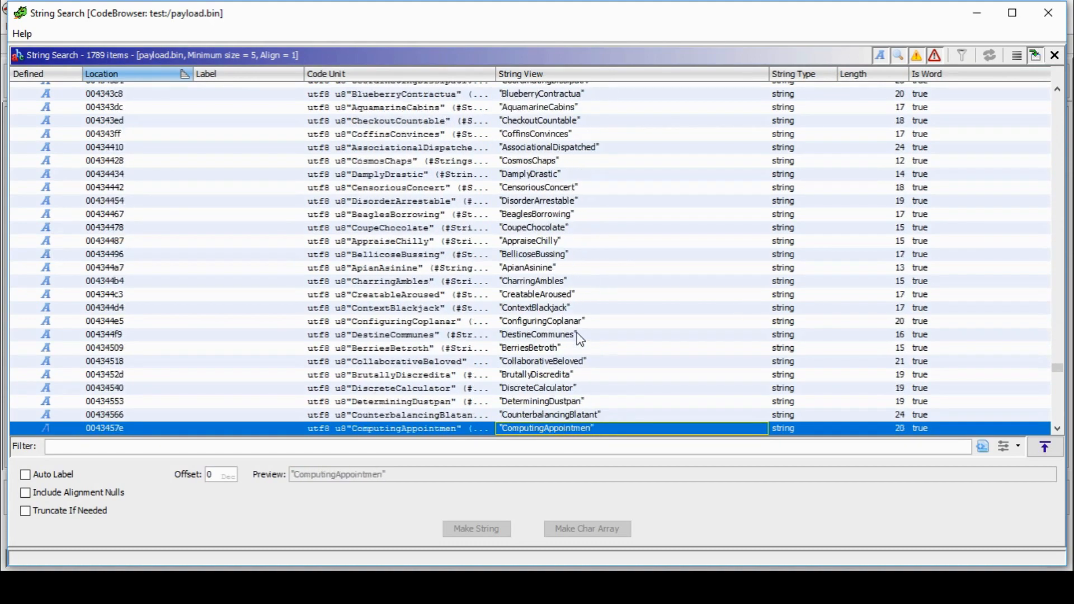
key("Page_Down")
key("Page_Down")
key("Page_Down")
key("Page_Down")
key("Page_Down")
key("Page_Down")
key("Page_Down")
key("Page_Down")
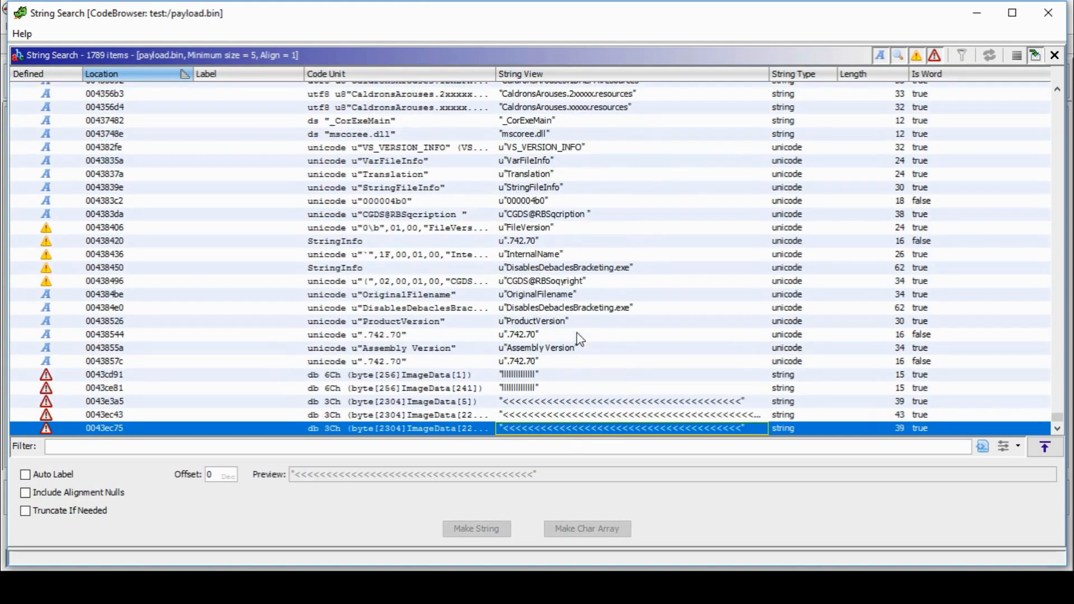
left_click(1038, 148)
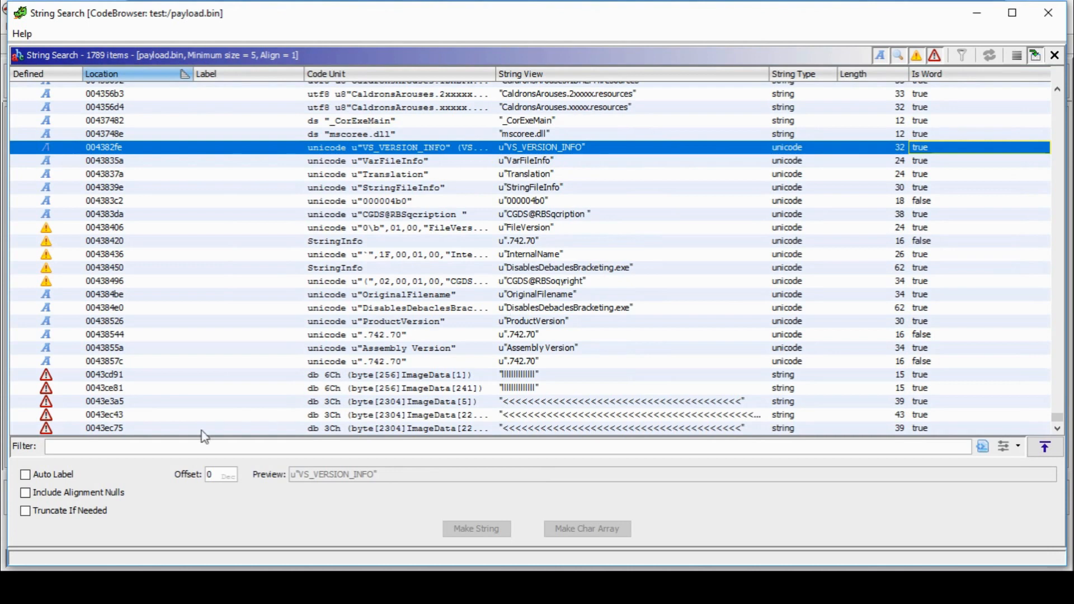
Filter the found strings by "reflec" and inspect the System.Reflection and System.Reflection.Emit entries.
left_click(137, 447)
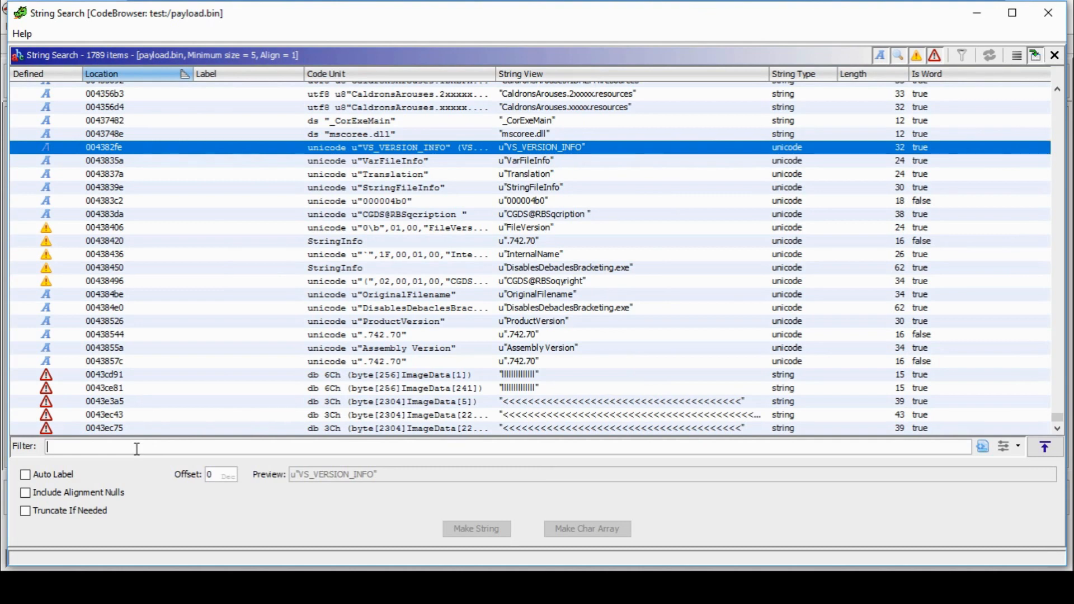
type("reflec")
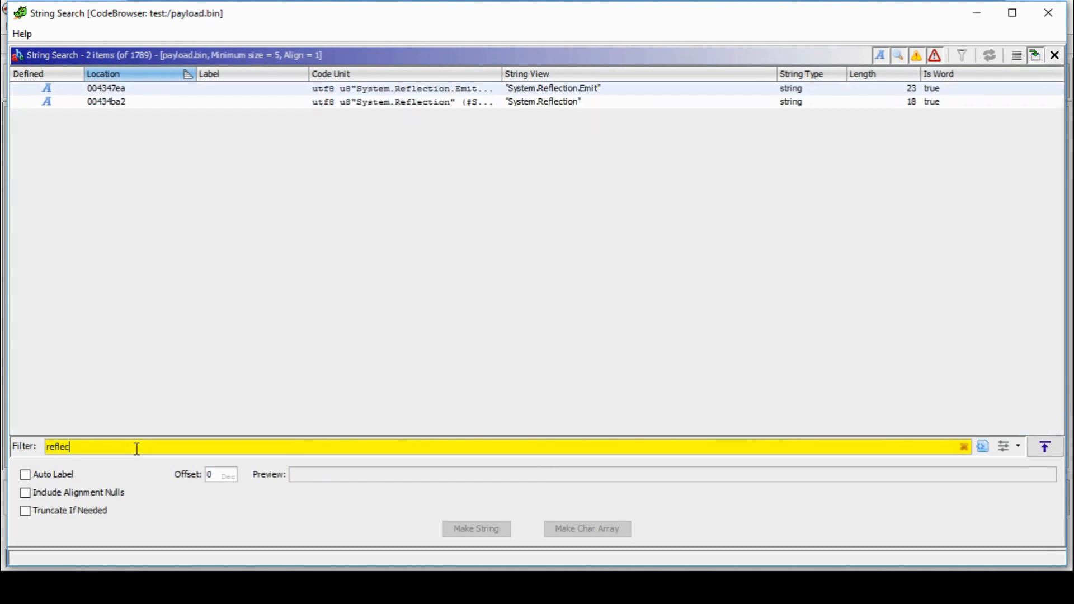
left_click(529, 103)
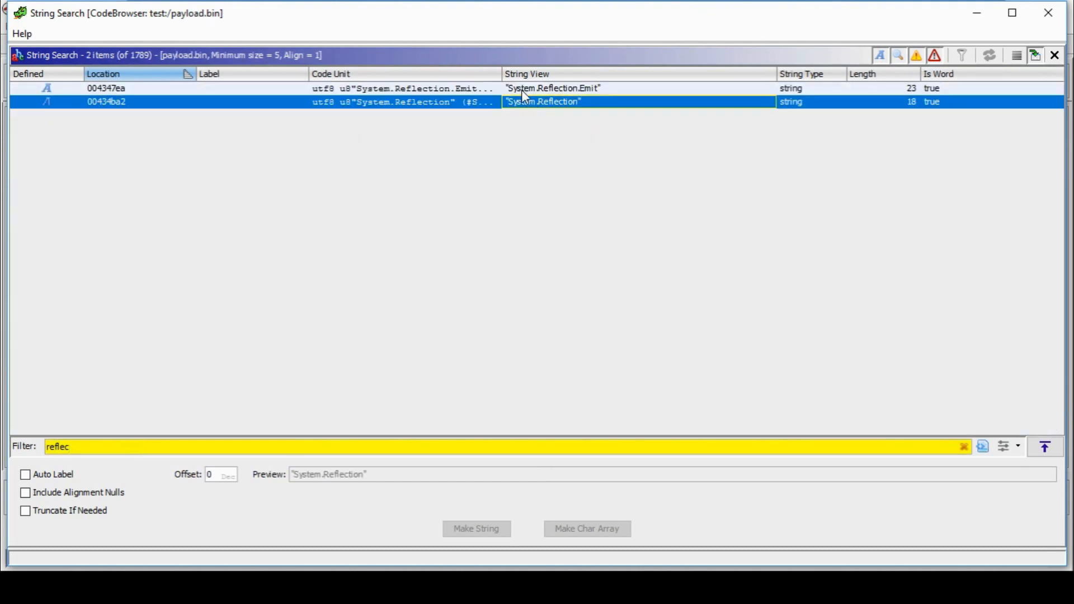
left_click(523, 89)
left_click(523, 106)
left_click(533, 89)
left_click(534, 103)
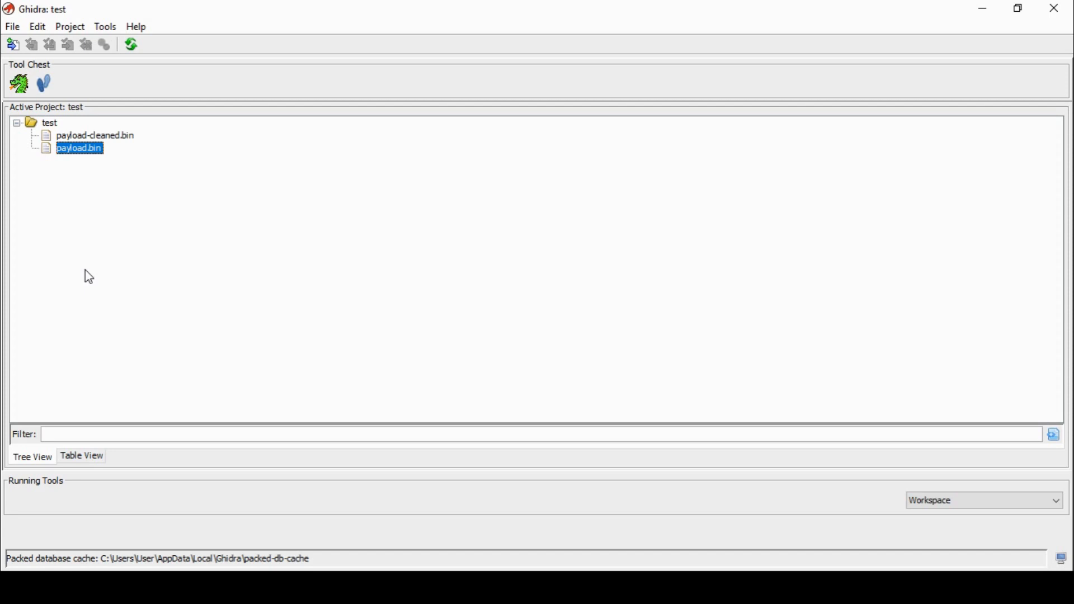
Switch to PEiD and highlight the compiler identification reported for payload.bin.
key("alt+Tab")
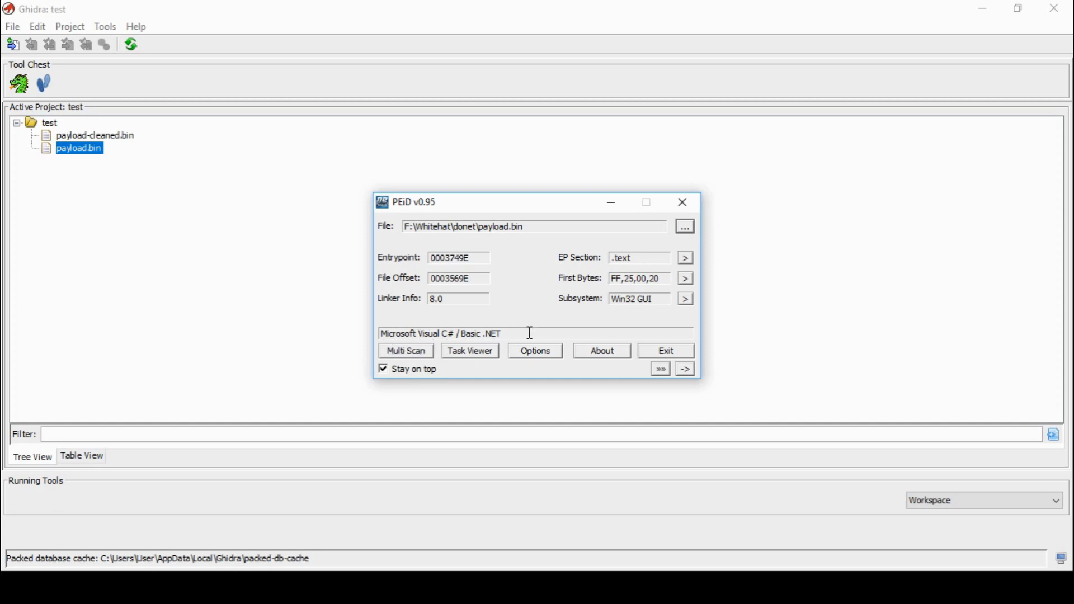
left_click_drag(381, 334, 545, 329)
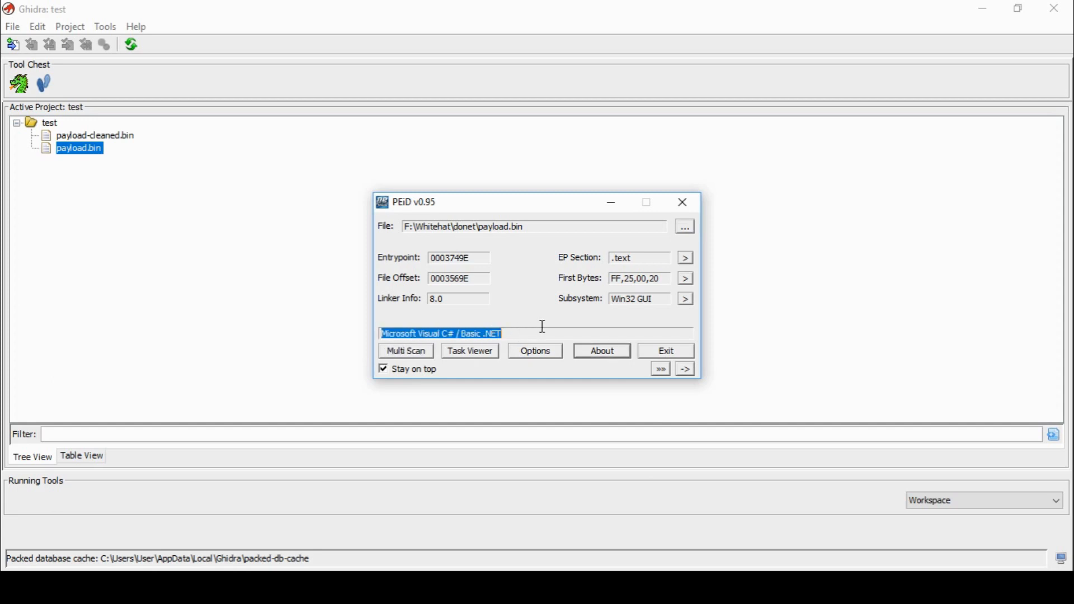
Switch to PE_details.txt in Notepad, review the MSDOS, COFF and optional headers, and highlight the "Terminal Server aware." entry.
left_click(540, 333)
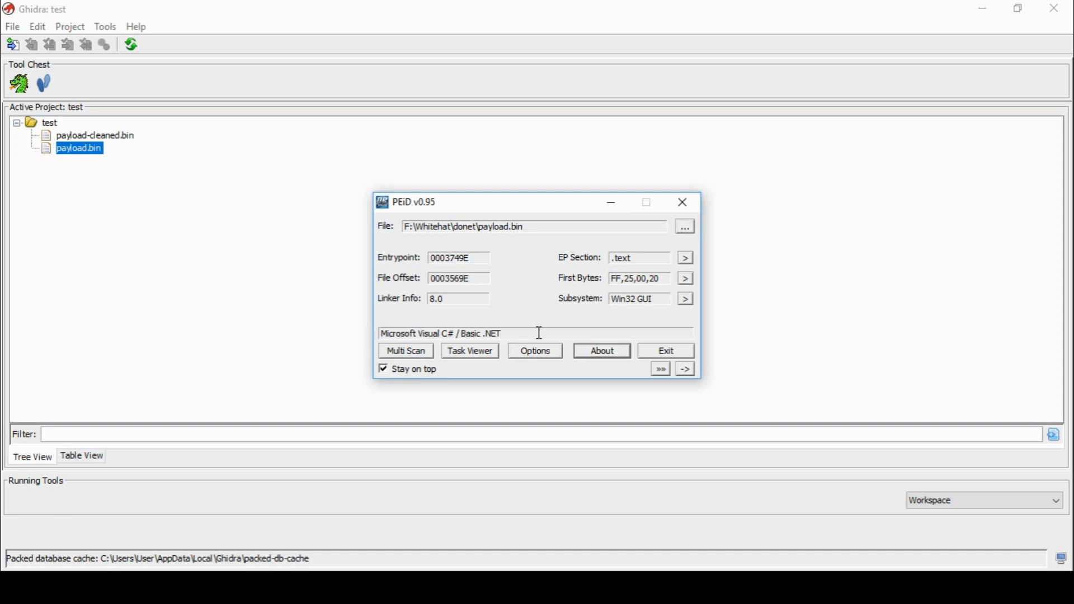
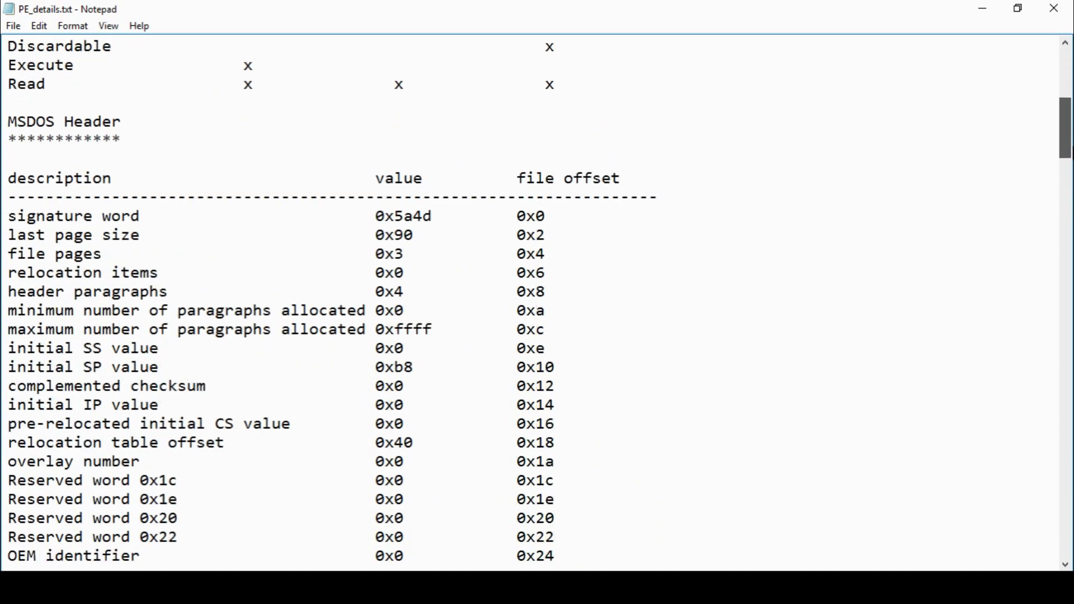
scroll(537, 302, "down", 6)
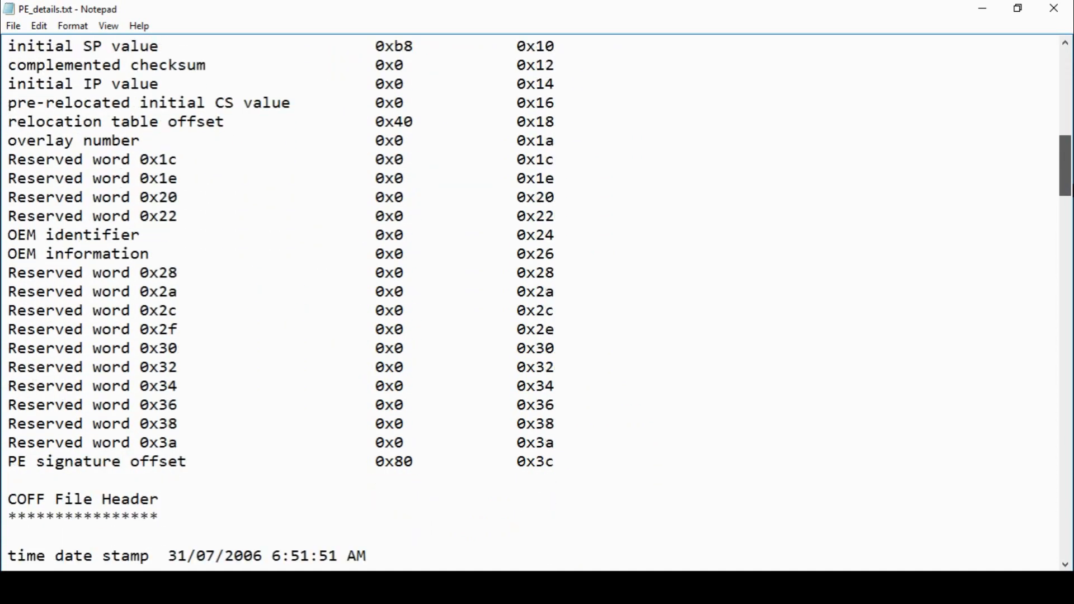
scroll(537, 302, "down", 5)
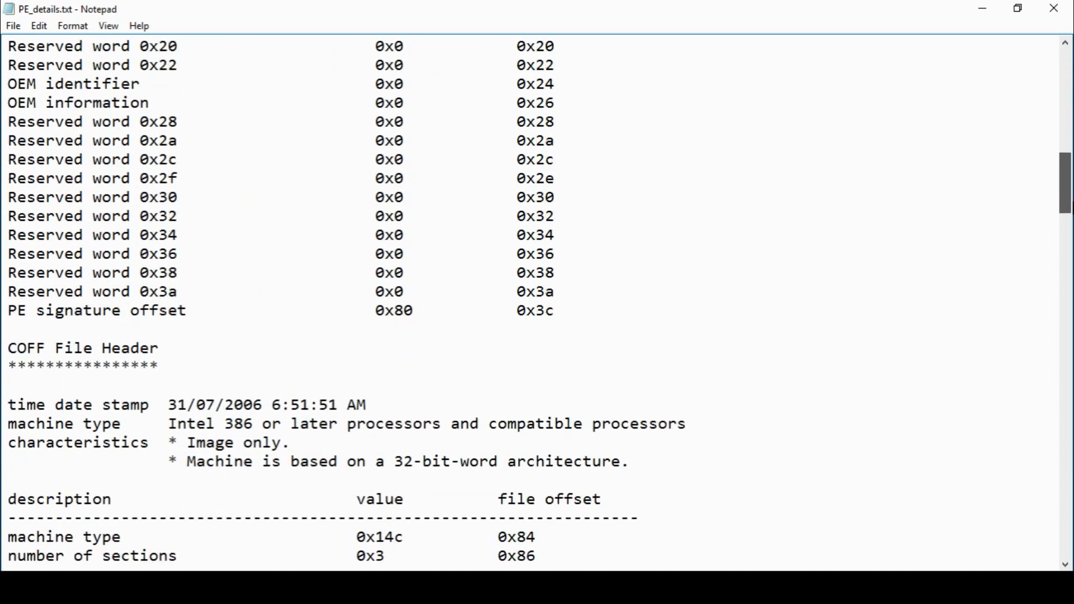
scroll(537, 302, "down", 4)
scroll(538, 302, "down", 1)
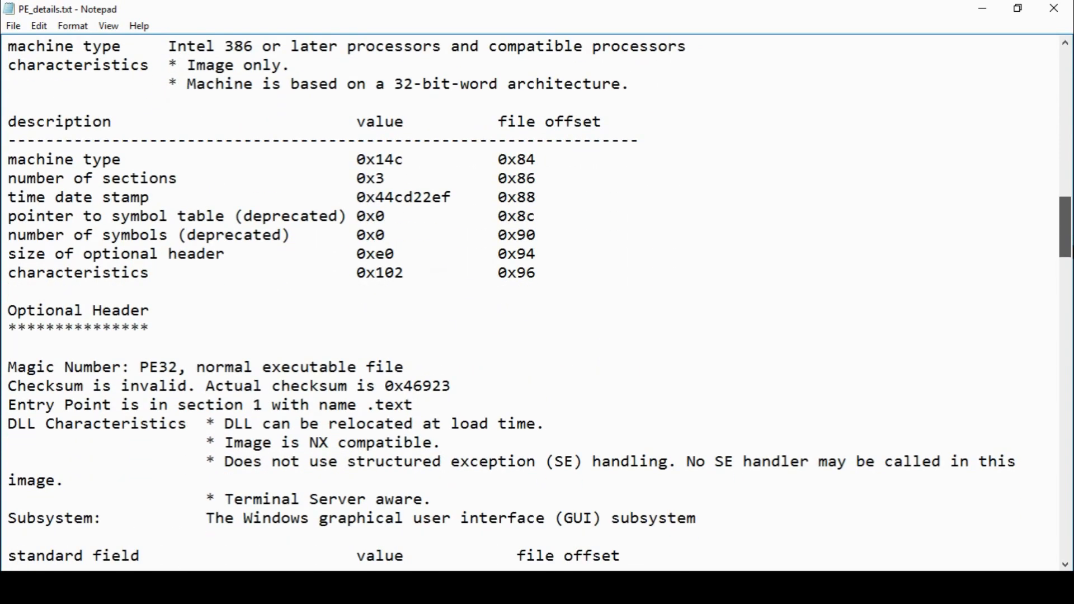
scroll(538, 302, "down", 1)
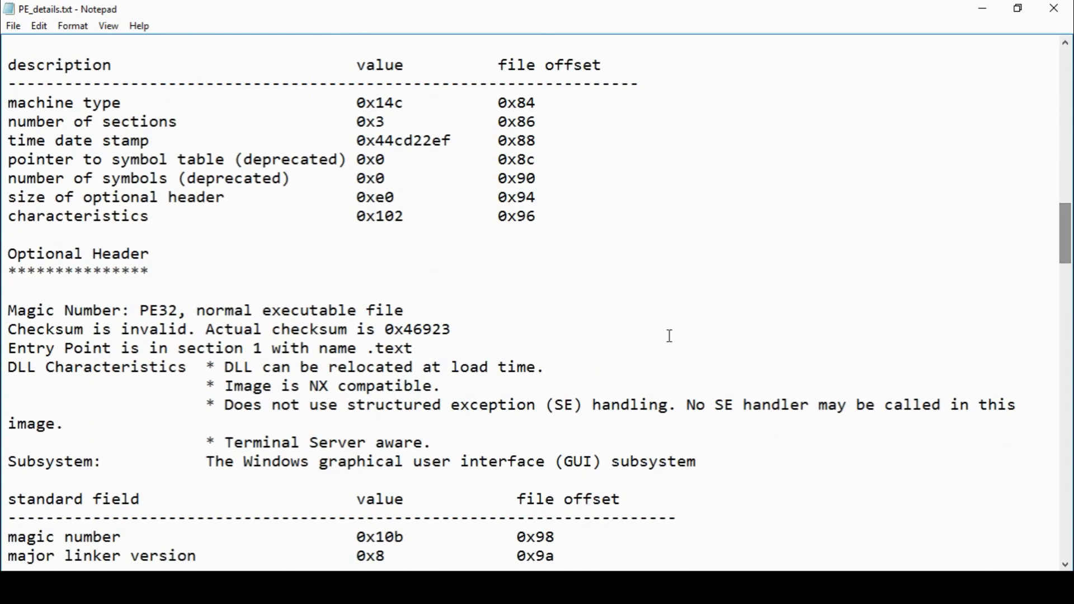
left_click_drag(224, 445, 457, 442)
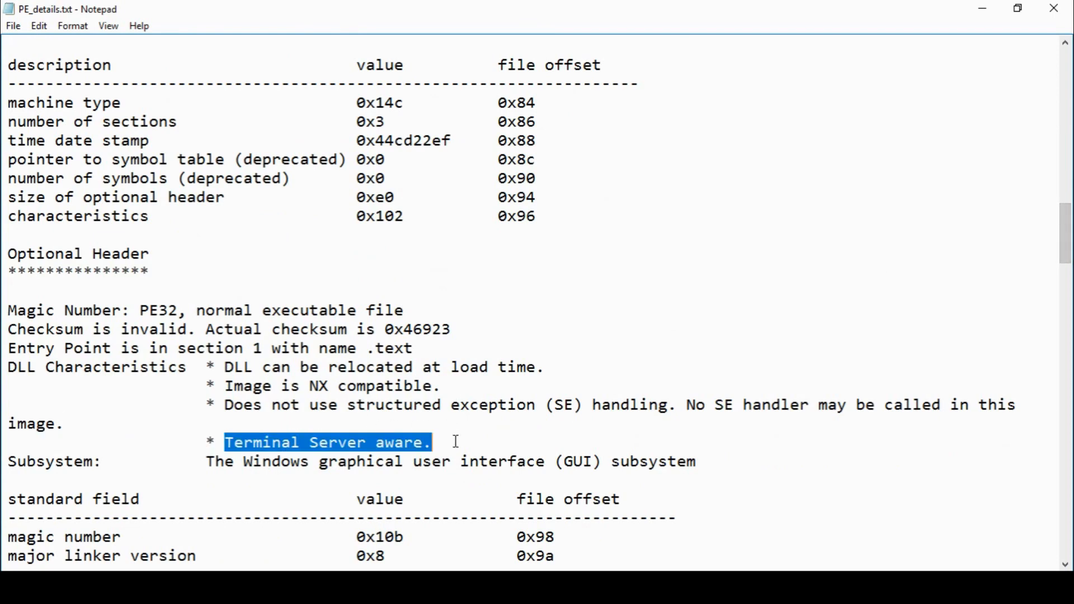
left_click(533, 429)
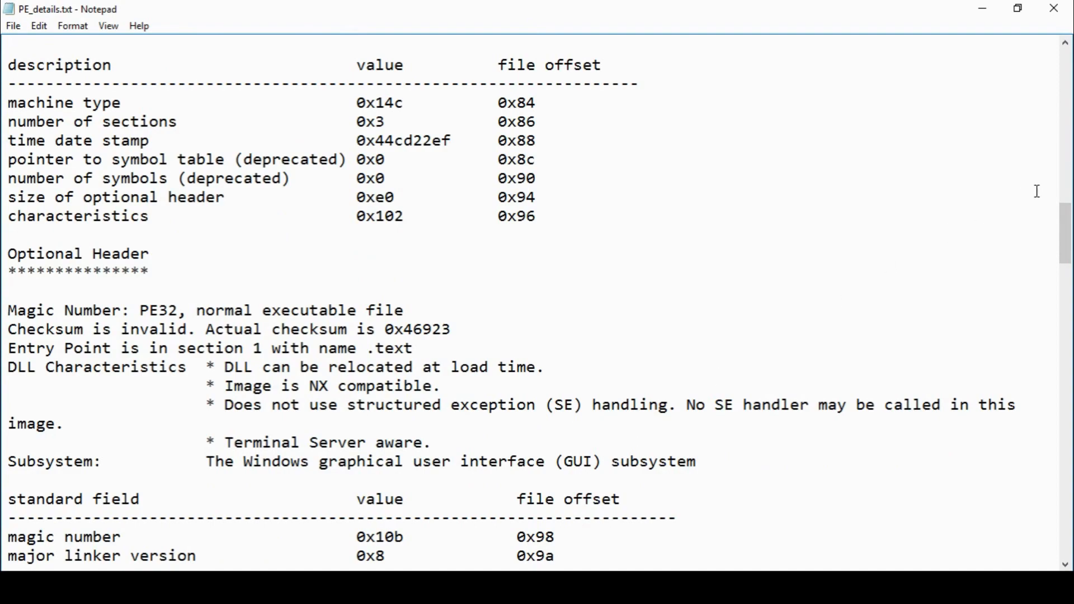
Review the version information, hashes and malware probability through to the end of PE_details.txt, and close the report.
left_click_drag(1067, 235, 1070, 458)
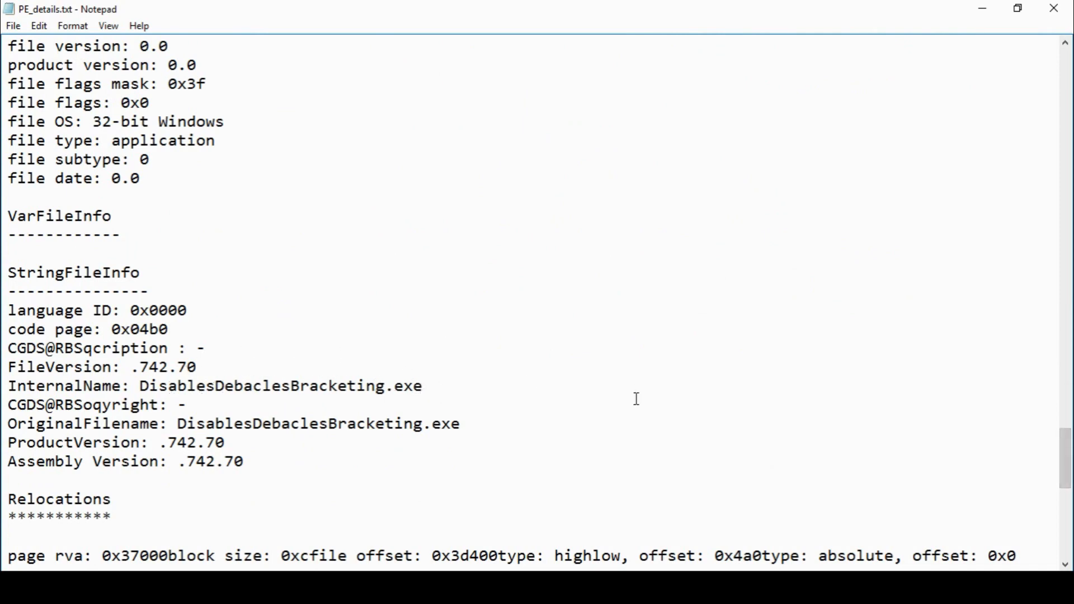
left_click_drag(1070, 458, 1070, 526)
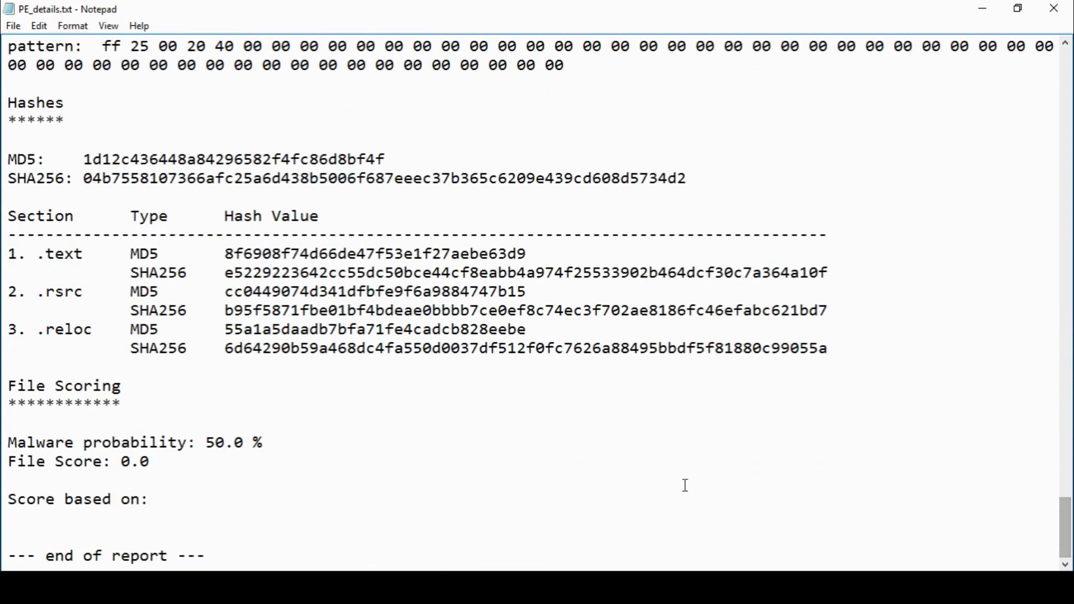
left_click_drag(223, 442, 196, 442)
left_click(388, 499)
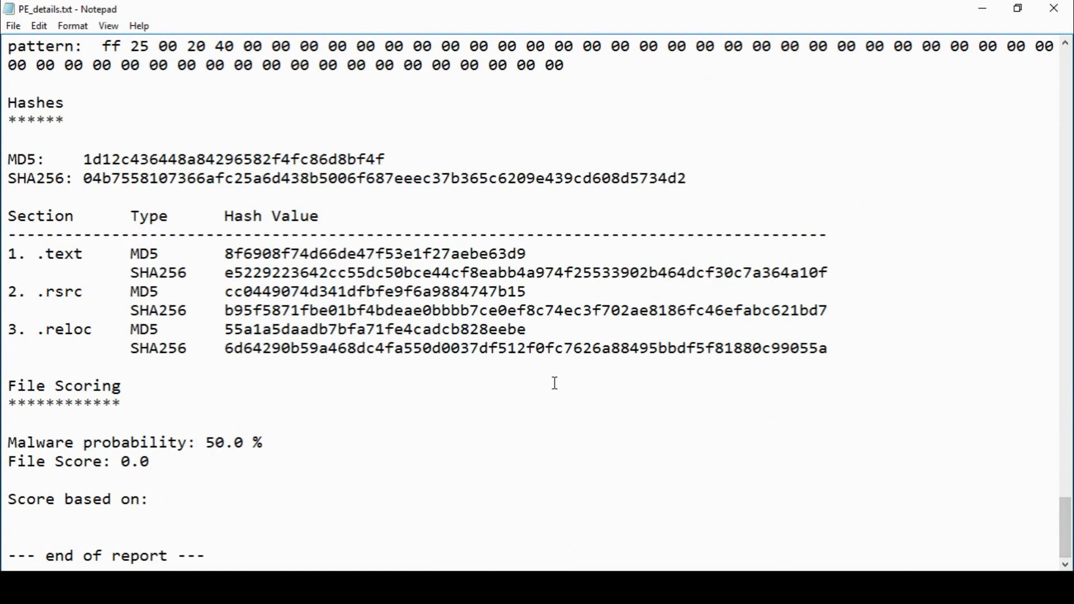
left_click(1059, 11)
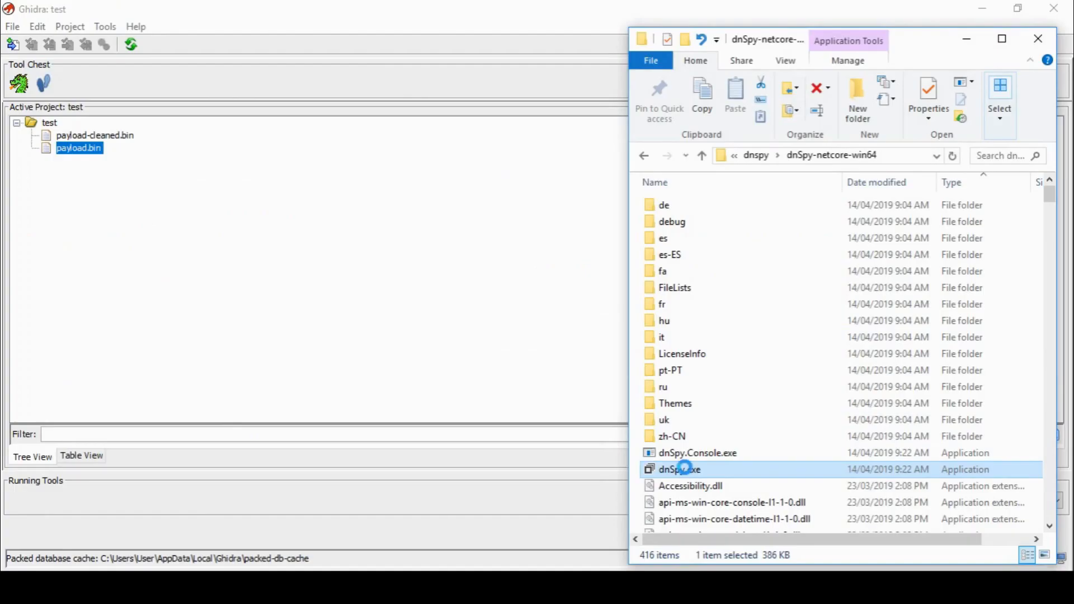
Launch dnSpy.exe from the dnSpy-netcore-win64 folder and apply the light theme with blue window framing.
double_click(683, 466)
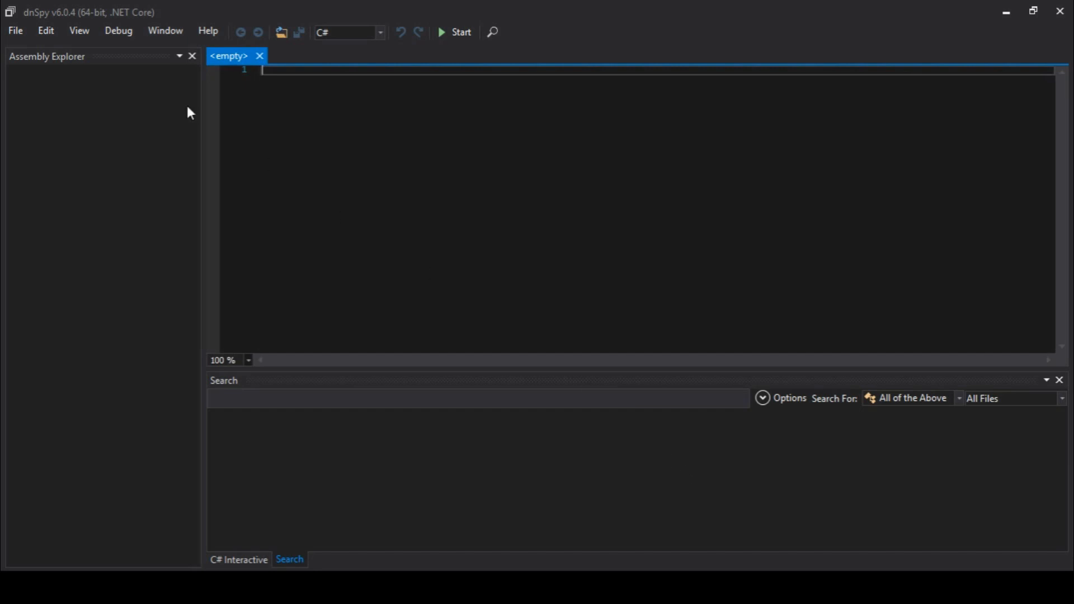
left_click(82, 30)
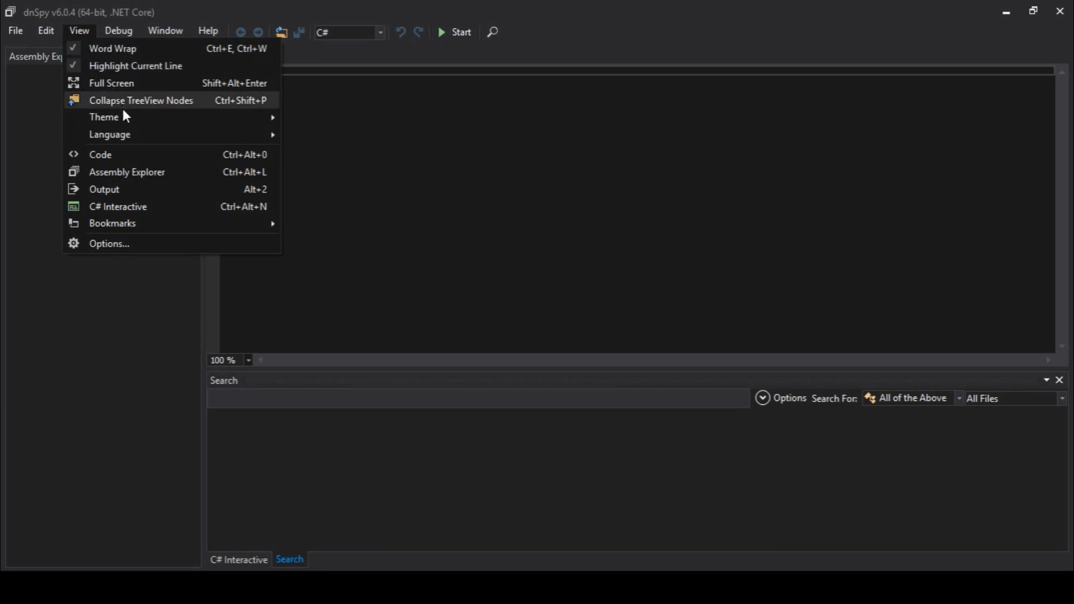
mouse_move(124, 115)
left_click(318, 120)
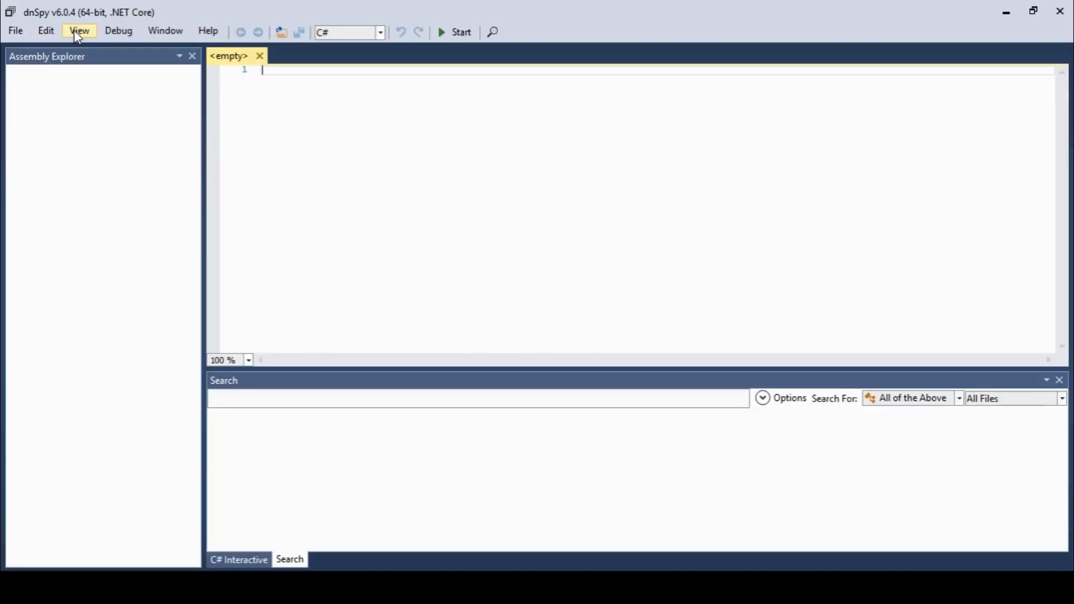
left_click(73, 30)
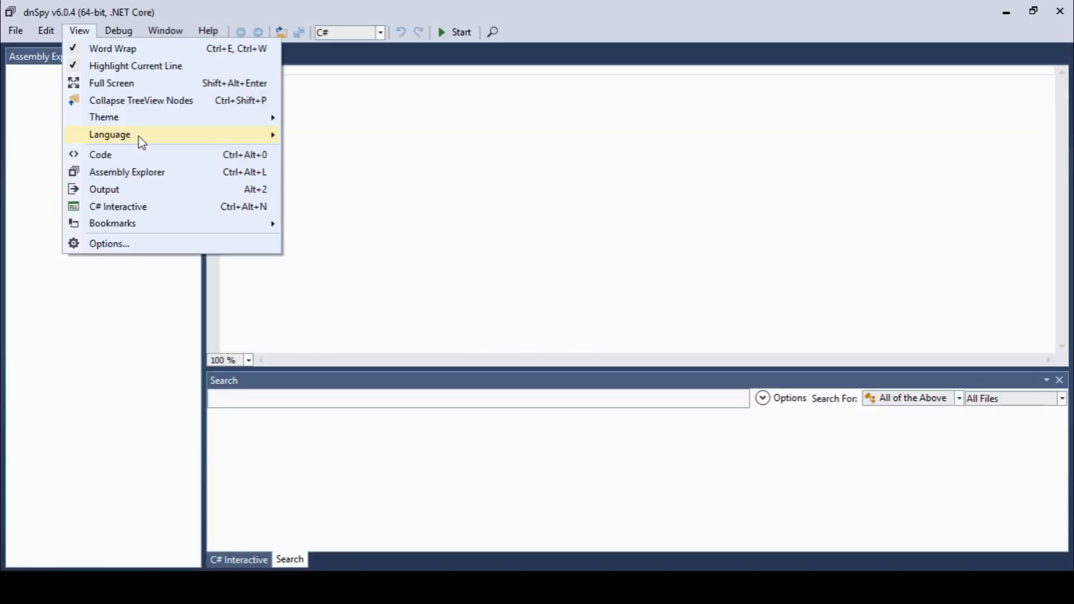
left_click(453, 242)
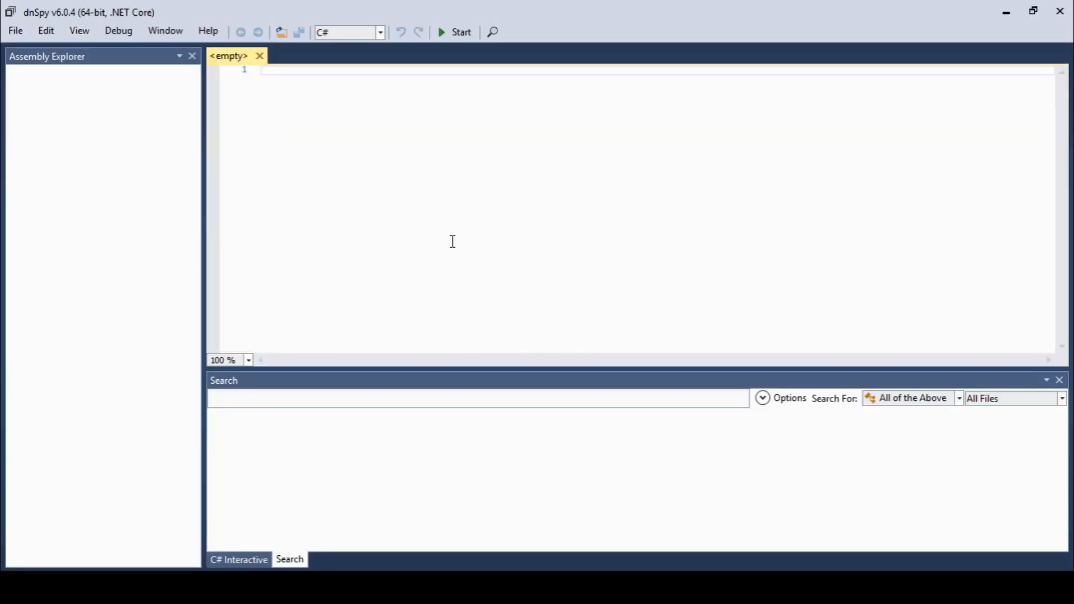
Open payload.bin from the donet folder with the file type filter set to All Files (*.*).
left_click(8, 32)
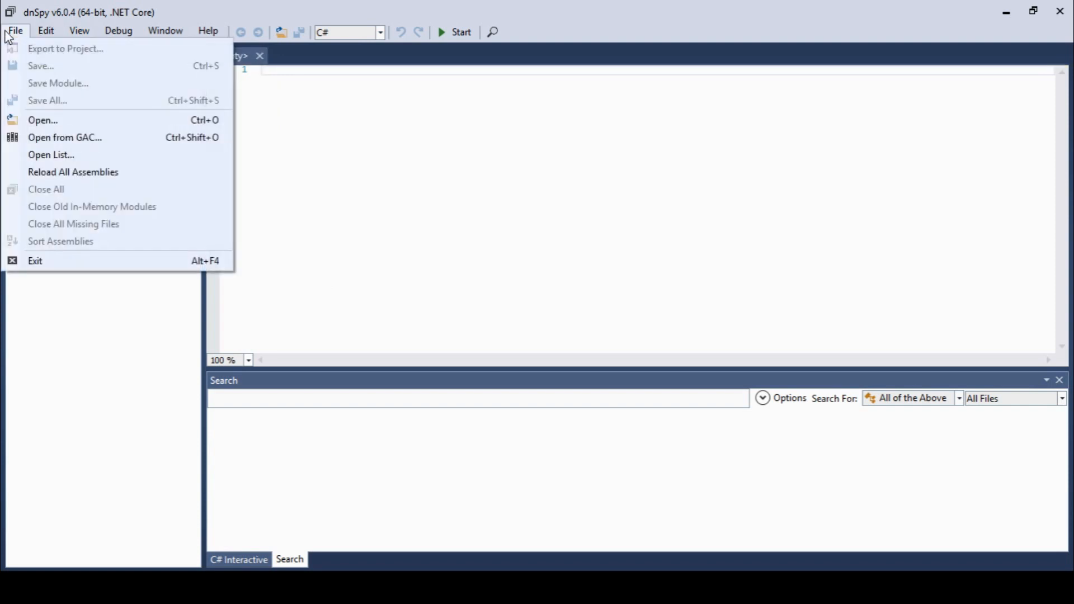
left_click(49, 121)
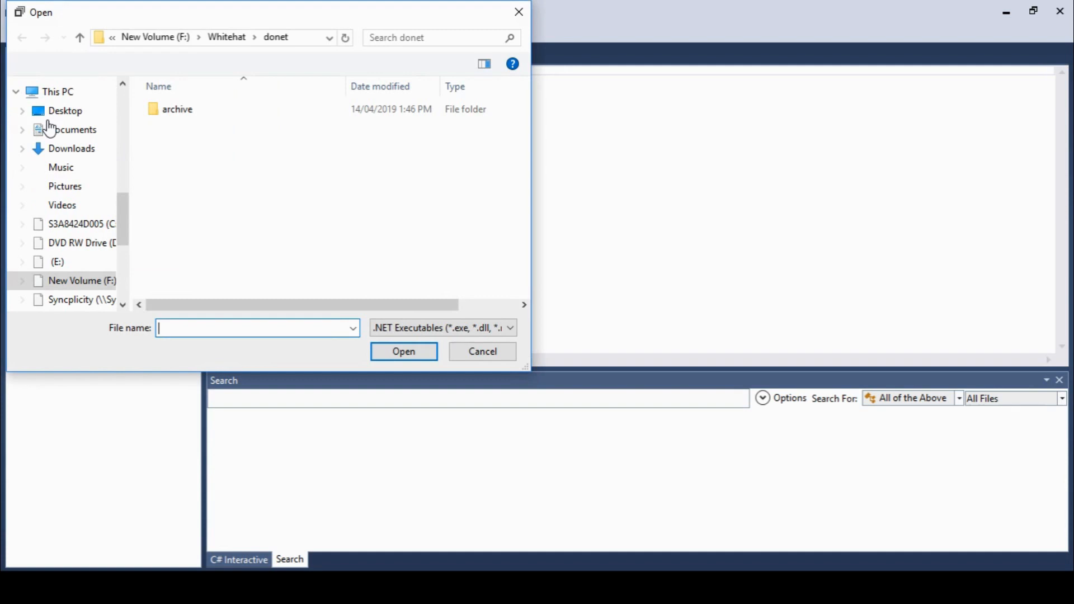
left_click(408, 331)
left_click(414, 355)
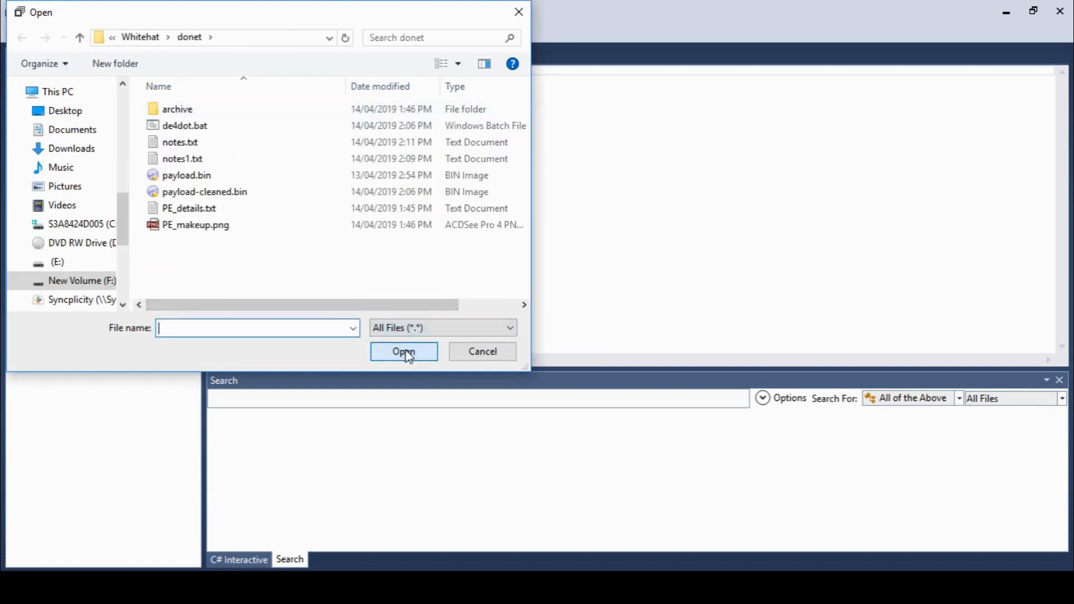
double_click(213, 176)
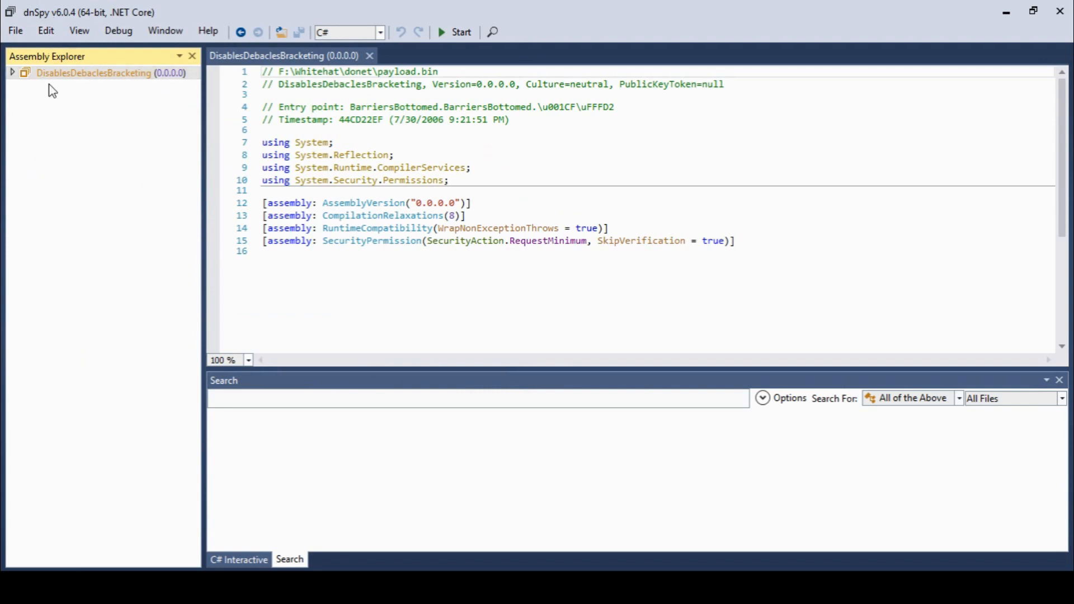
Expand the DisablesDebaclesBracketing and mscorlib assemblies, and expand the DisablesDebaclesBracketing.exe module.
left_click(11, 73)
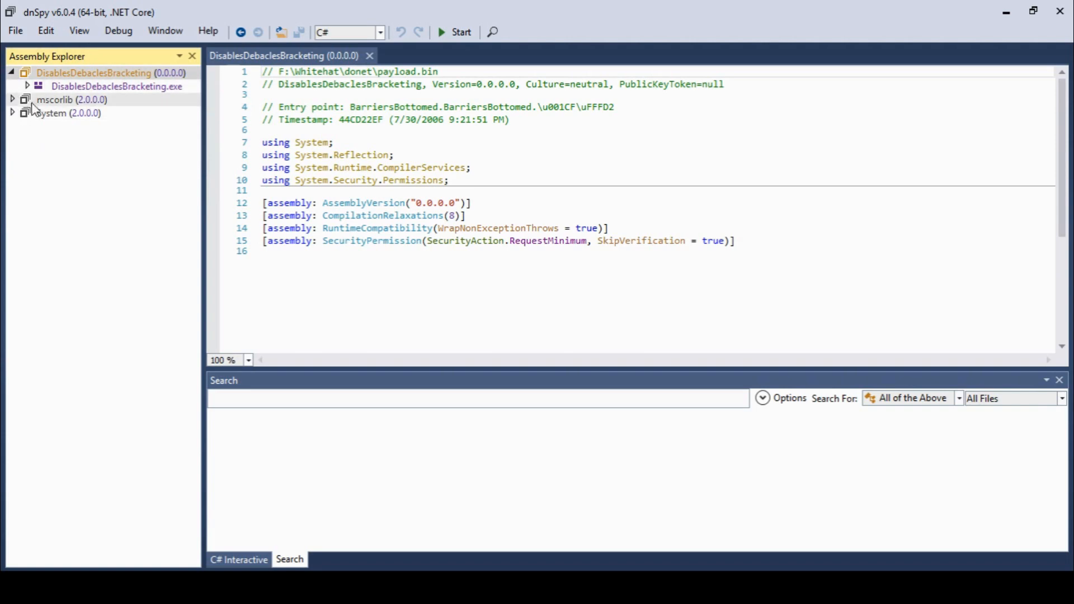
left_click(12, 100)
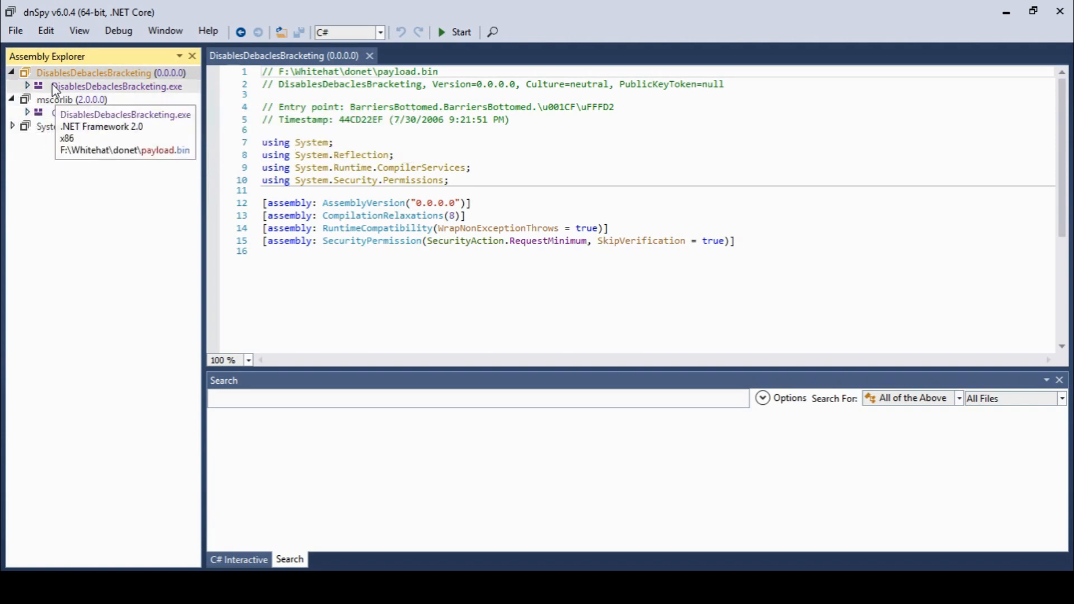
left_click(26, 86)
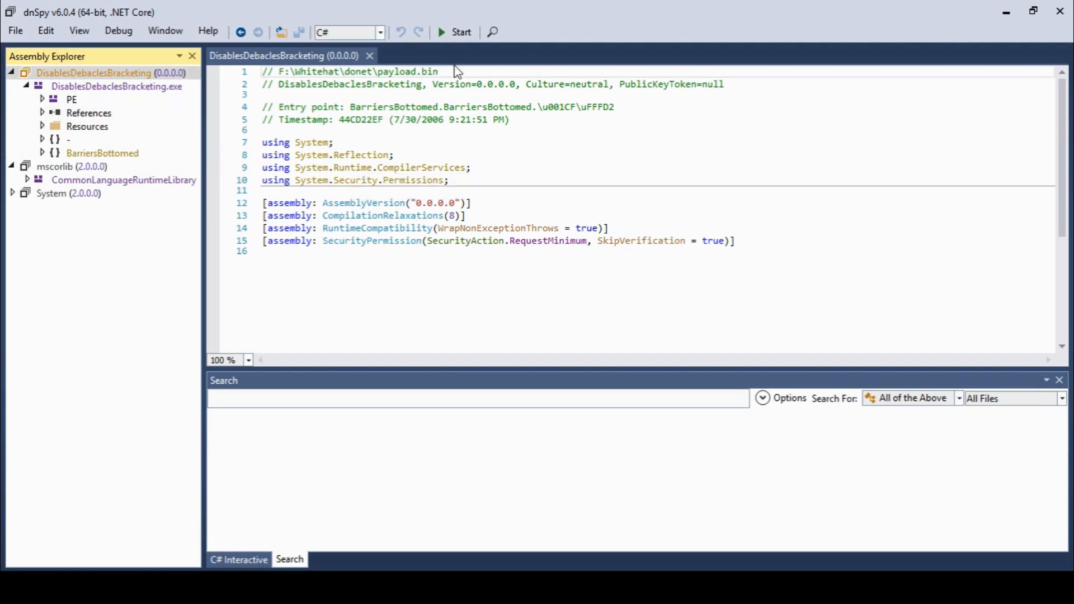
View the decompiled assembly code in Visual Basic and IL, and return the language to C#.
left_click(381, 33)
left_click(365, 67)
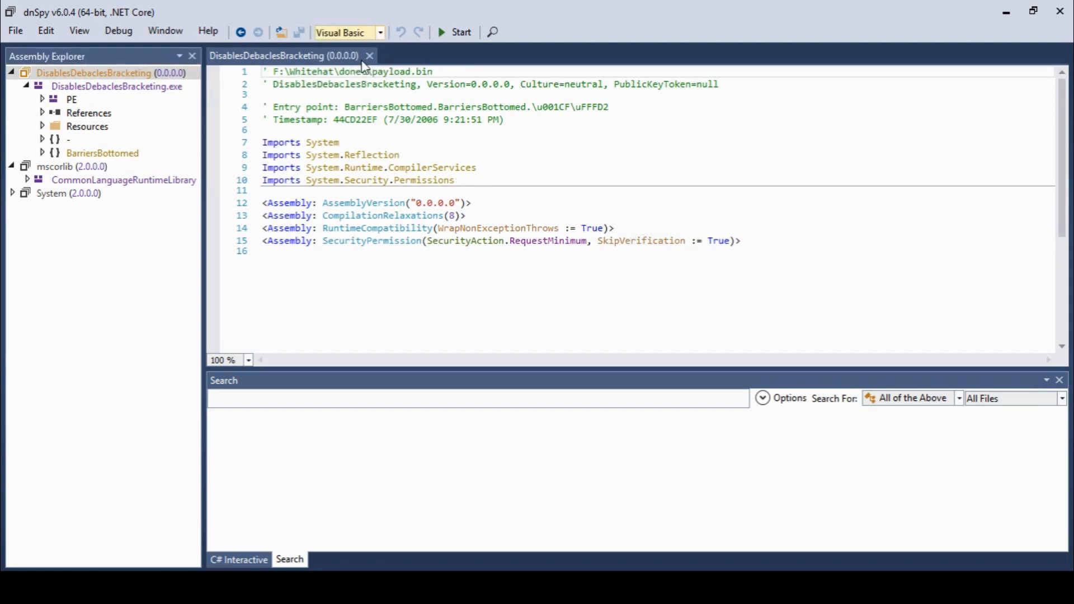
left_click(382, 33)
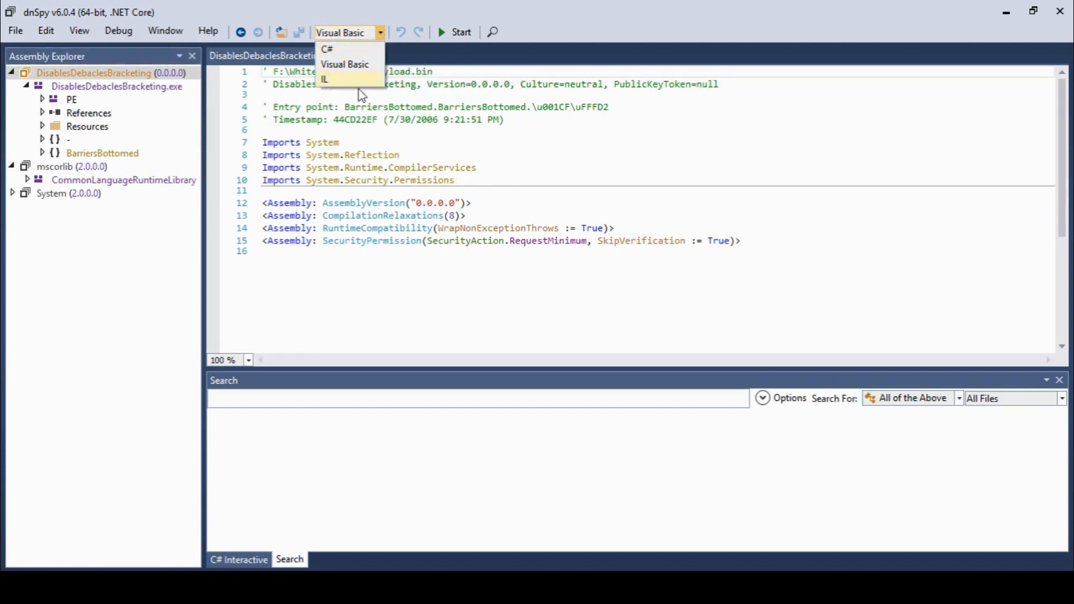
left_click(361, 80)
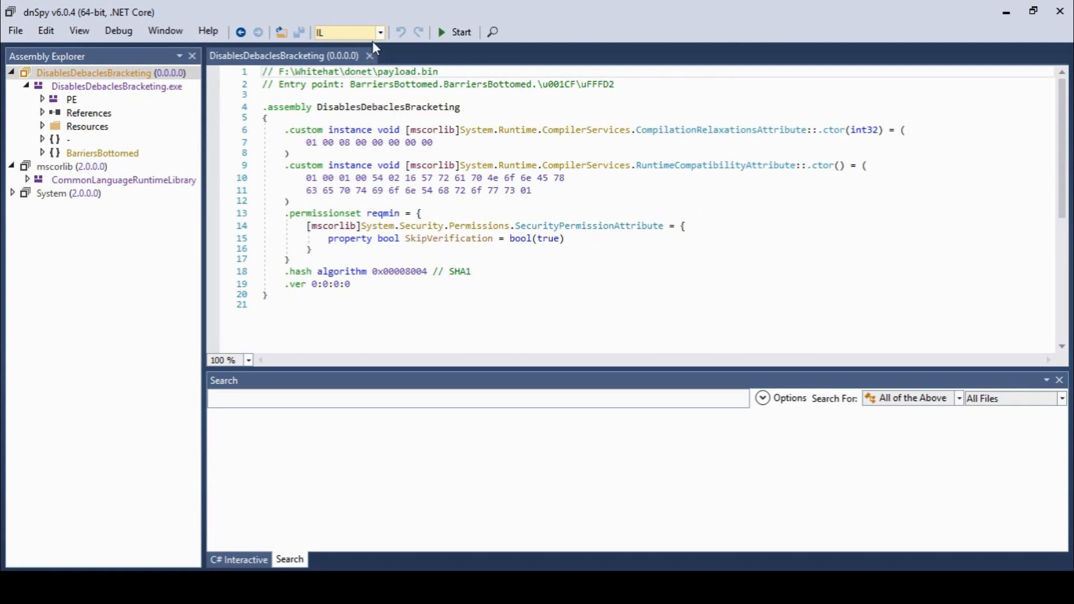
left_click(381, 34)
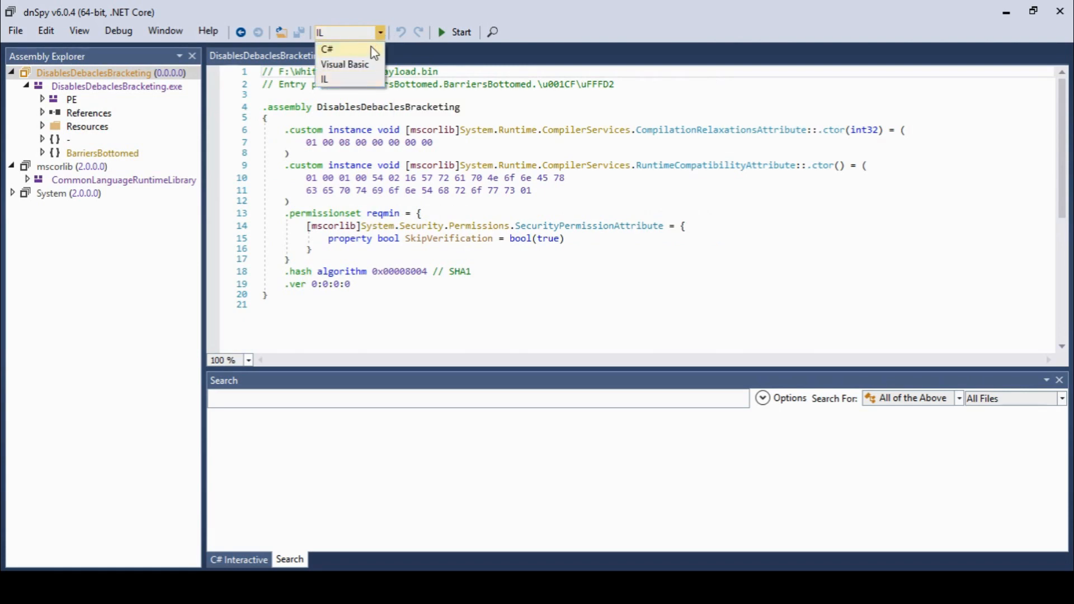
left_click(371, 48)
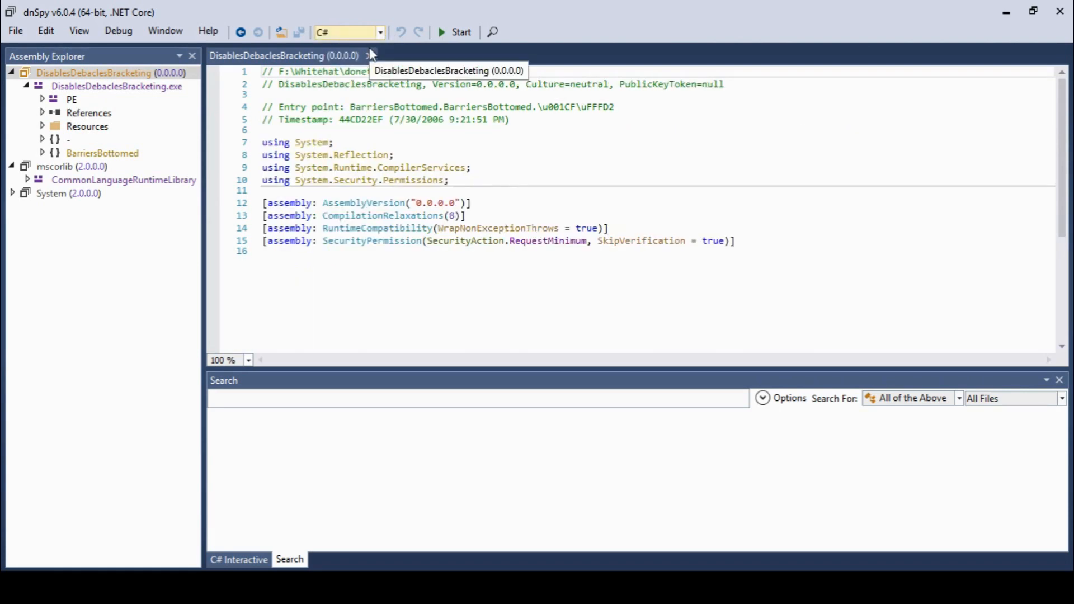
left_click(119, 30)
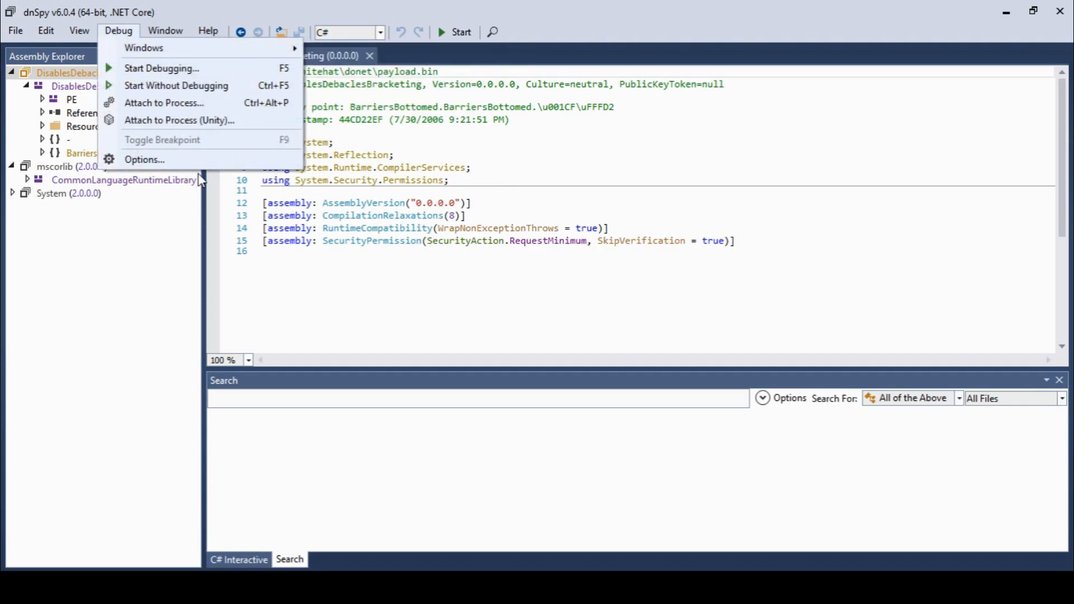
left_click(300, 320)
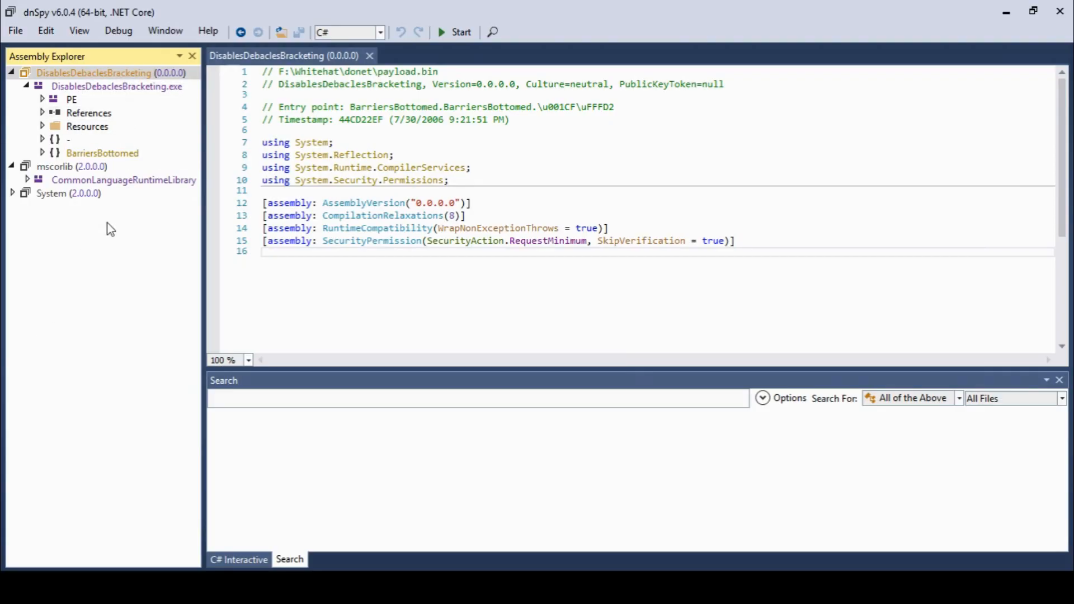
Expand the module's PE node and inspect the DOS Header, File Header, Optional Header (32-bit) and Section #0: .text.
left_click(42, 99)
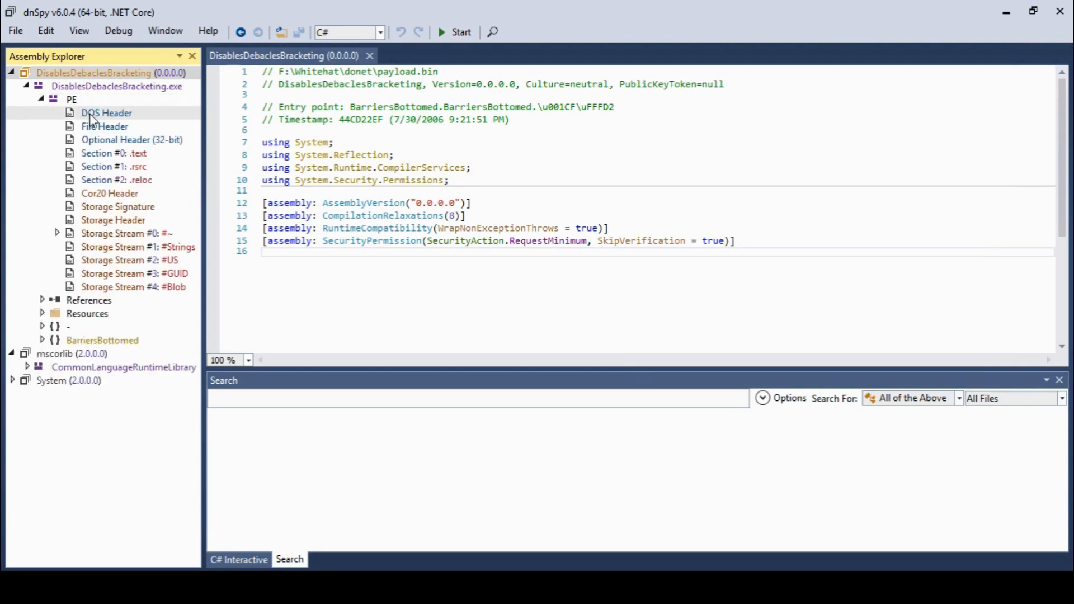
left_click(93, 118)
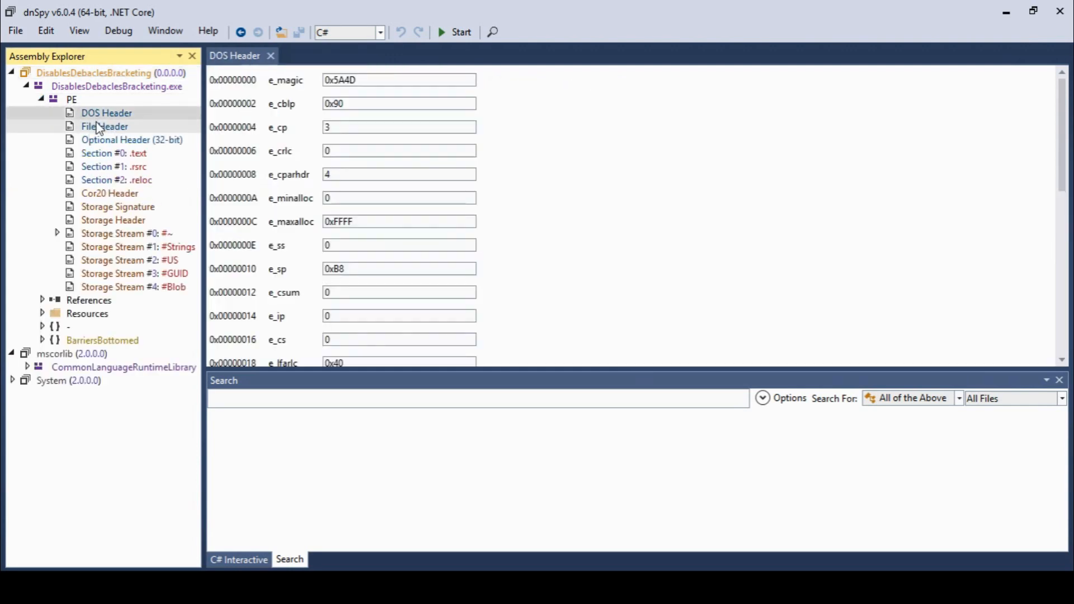
left_click(101, 131)
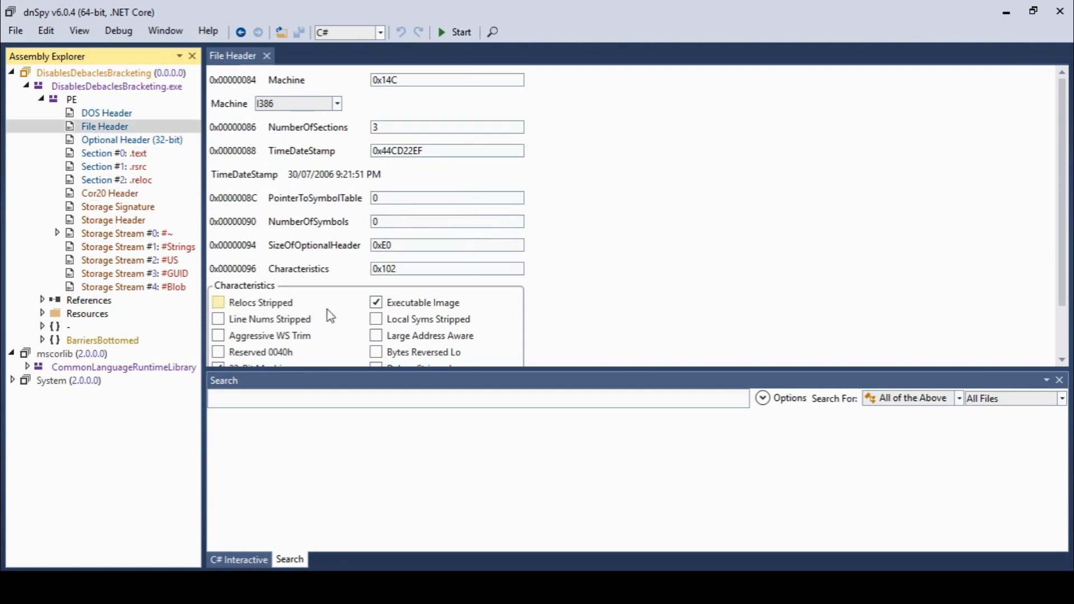
left_click(119, 143)
left_click(112, 155)
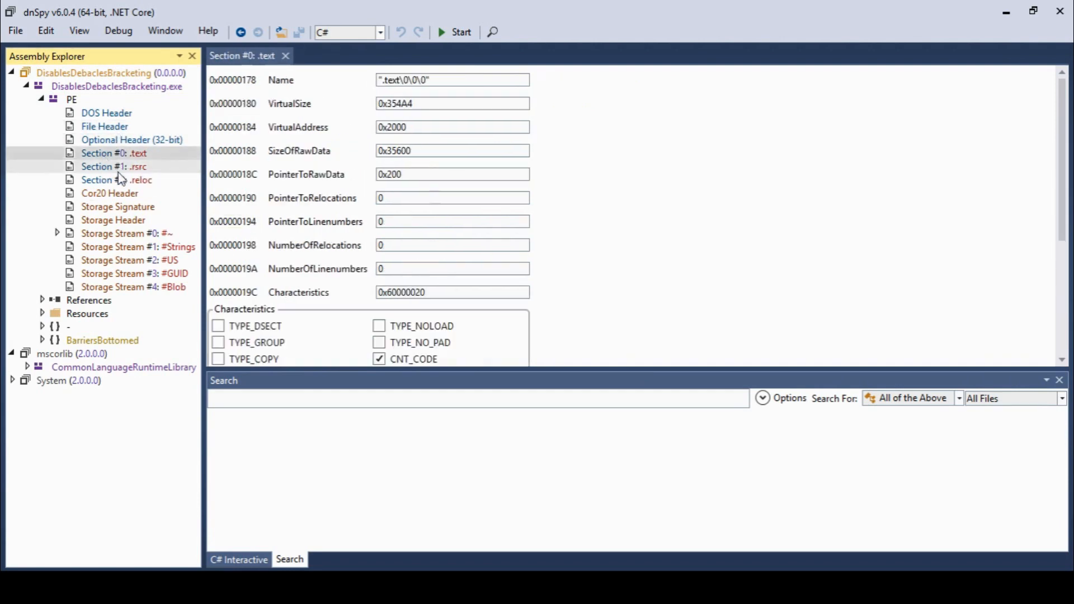
Inspect Section #1: .rsrc, Section #2: .reloc, and Storage Stream #0 with its Tables Stream, and collapse the stream.
left_click(116, 167)
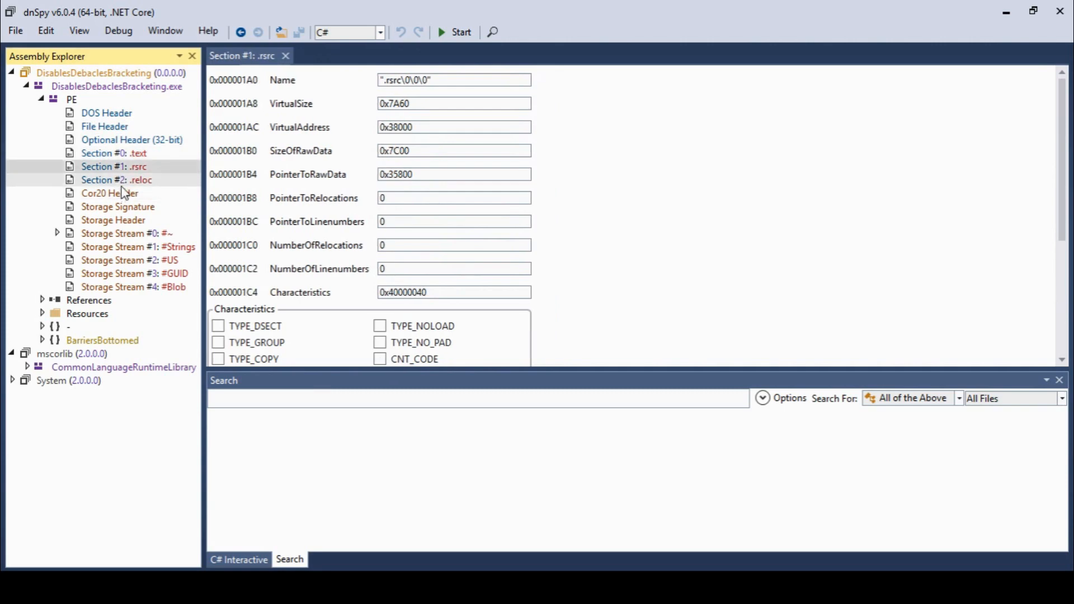
left_click(122, 180)
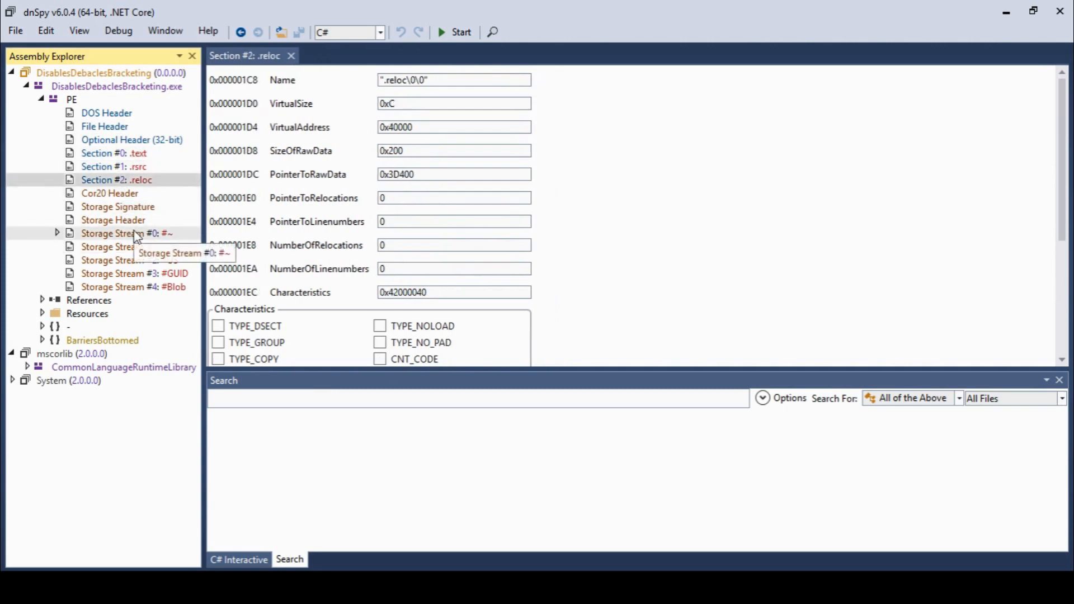
double_click(137, 234)
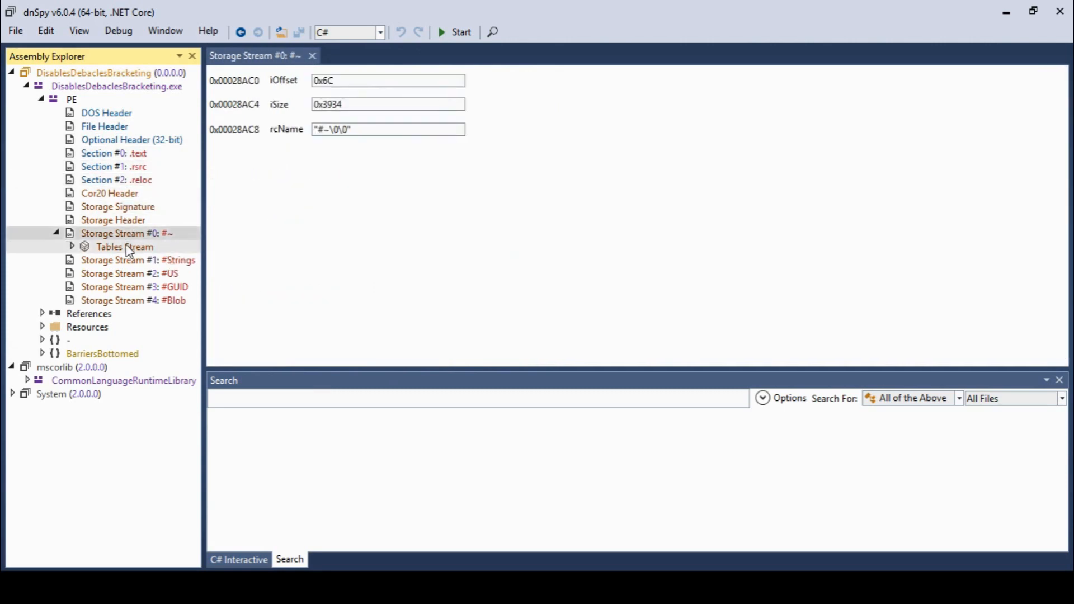
double_click(127, 247)
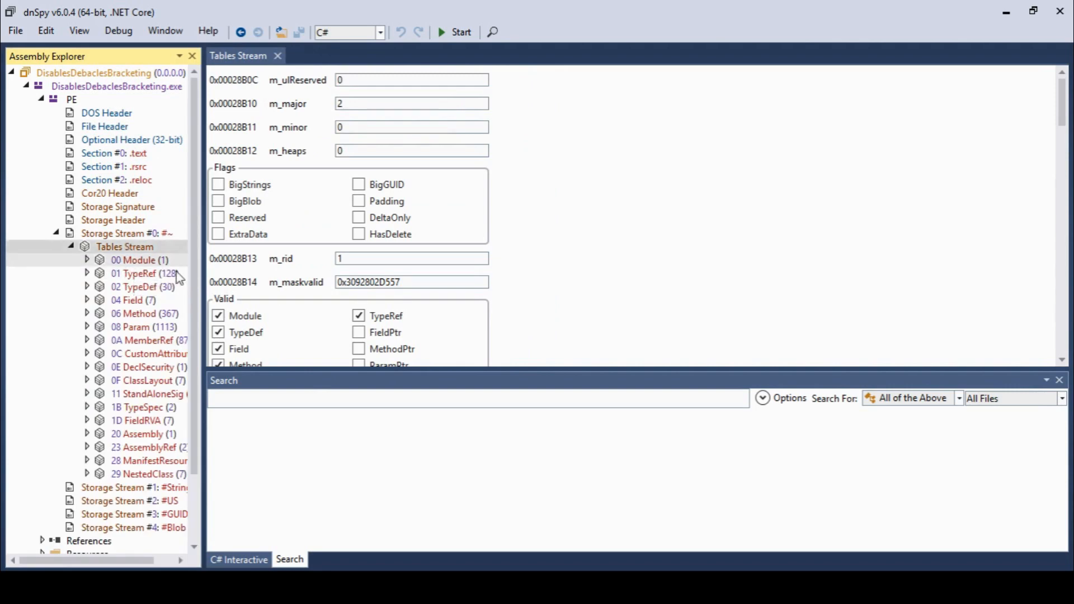
left_click(57, 233)
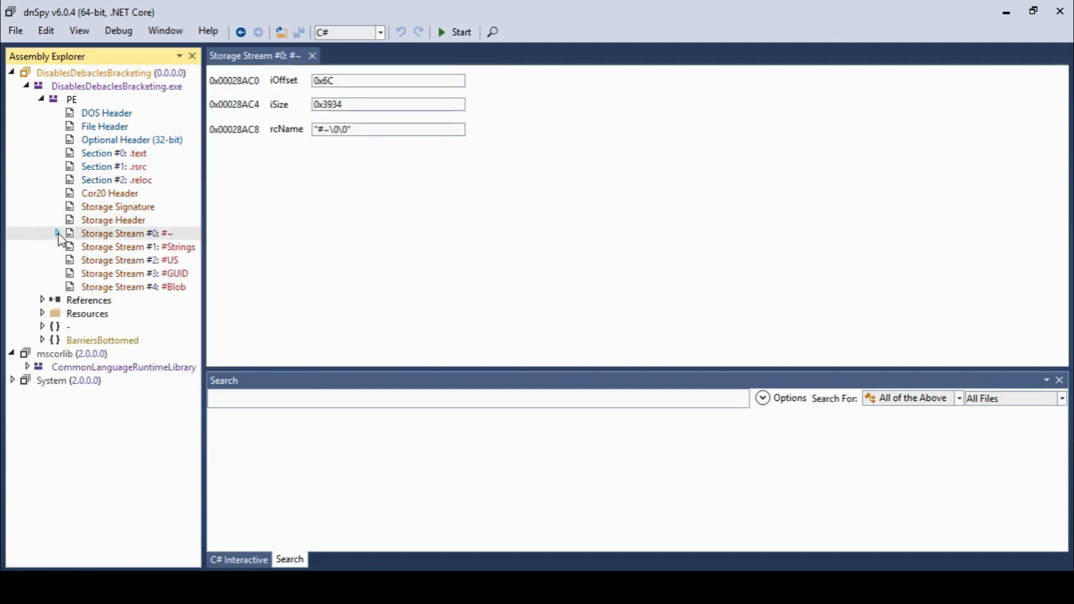
Expand References and the - and BarriersBottomed namespaces, widen the Assembly Explorer, and show the BarriersBottomed type list.
left_click(42, 300)
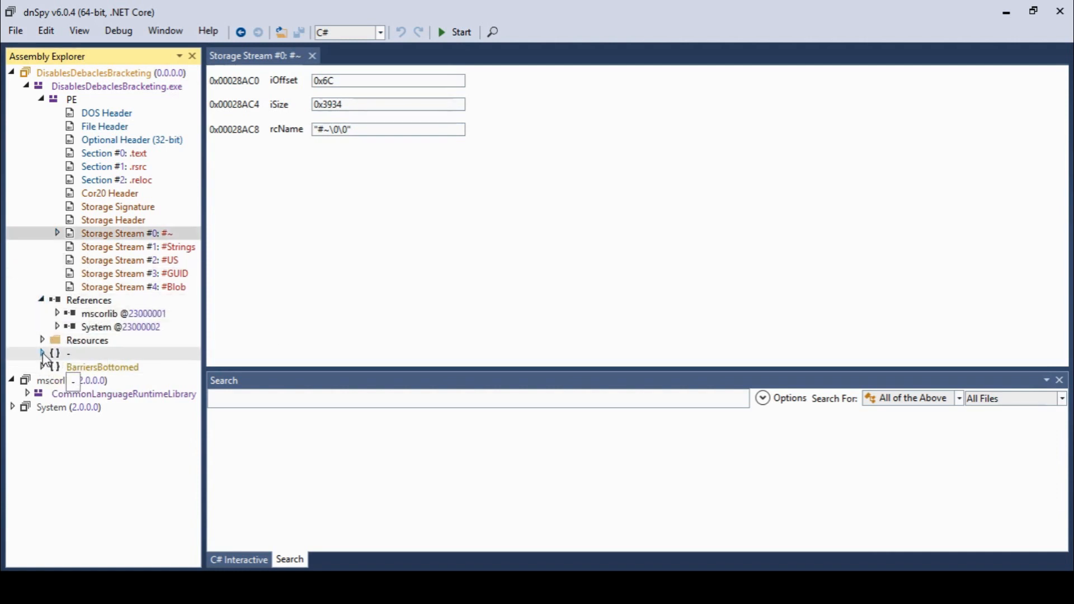
left_click(42, 353)
left_click(43, 380)
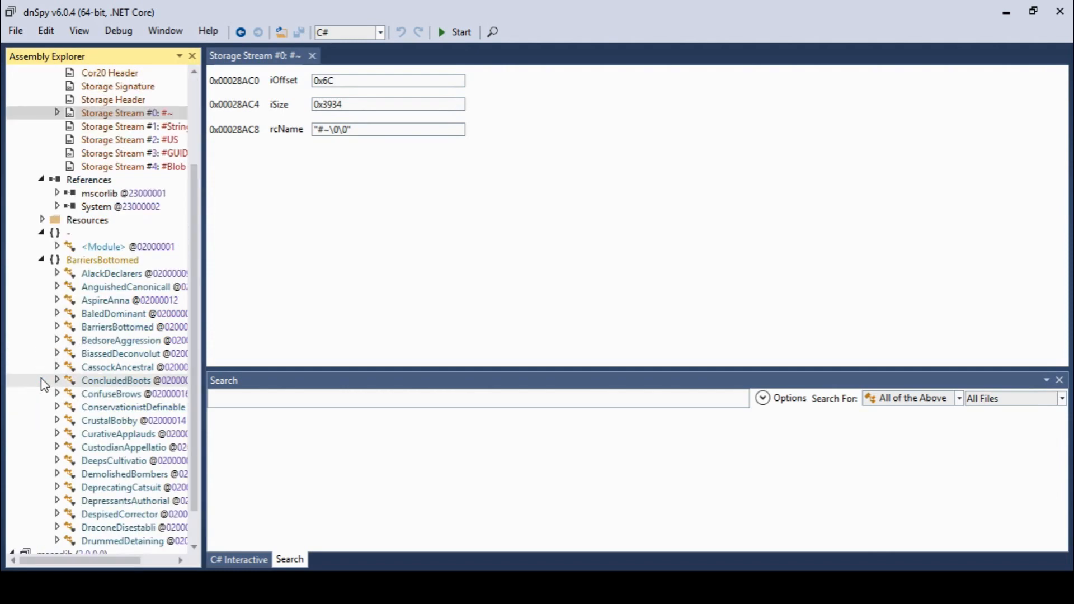
left_click_drag(205, 329, 318, 340)
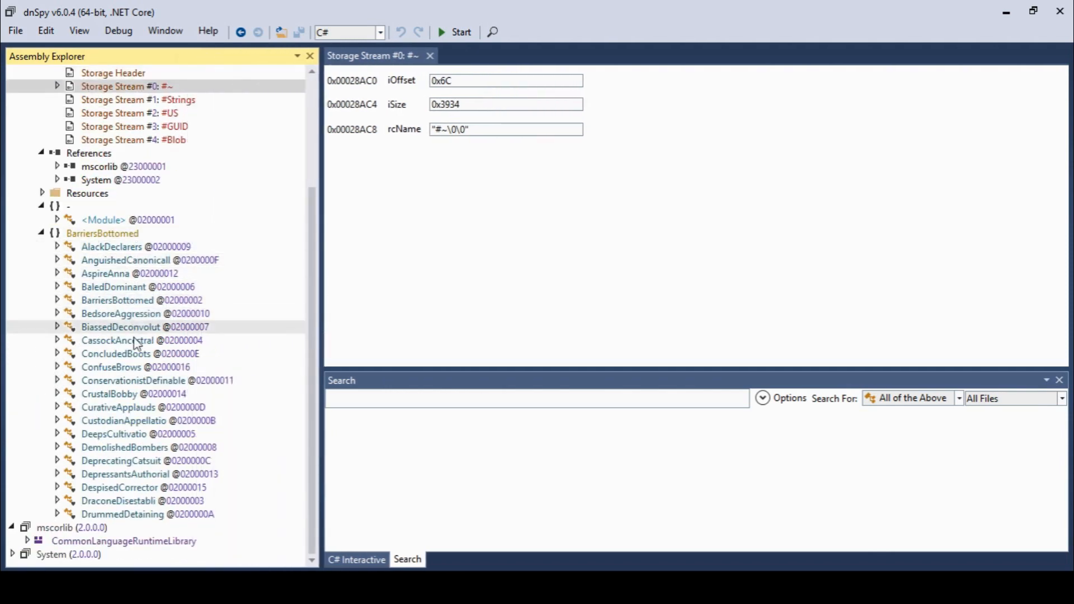
left_click(103, 238)
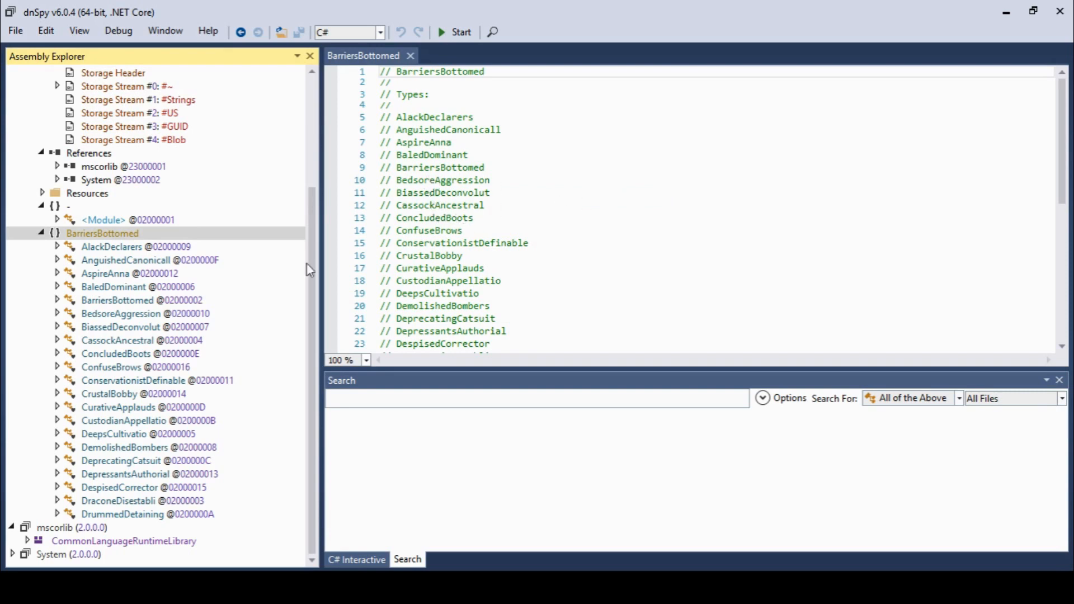
View the decompiled code of the AlackDeclarers and AnguishedCanonicall classes.
double_click(168, 247)
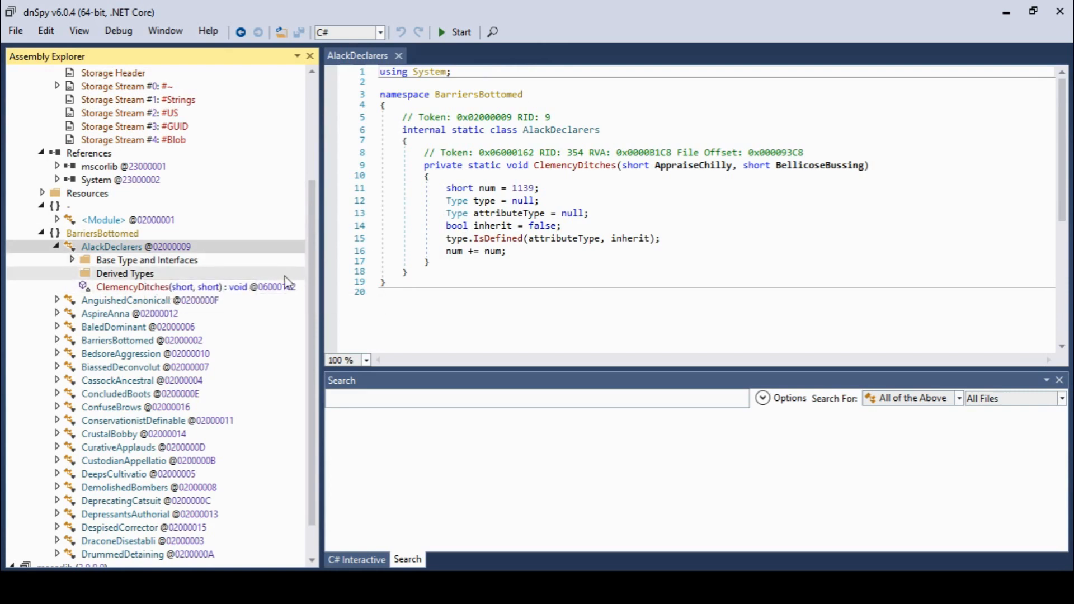
scroll(313, 419, "down", 1)
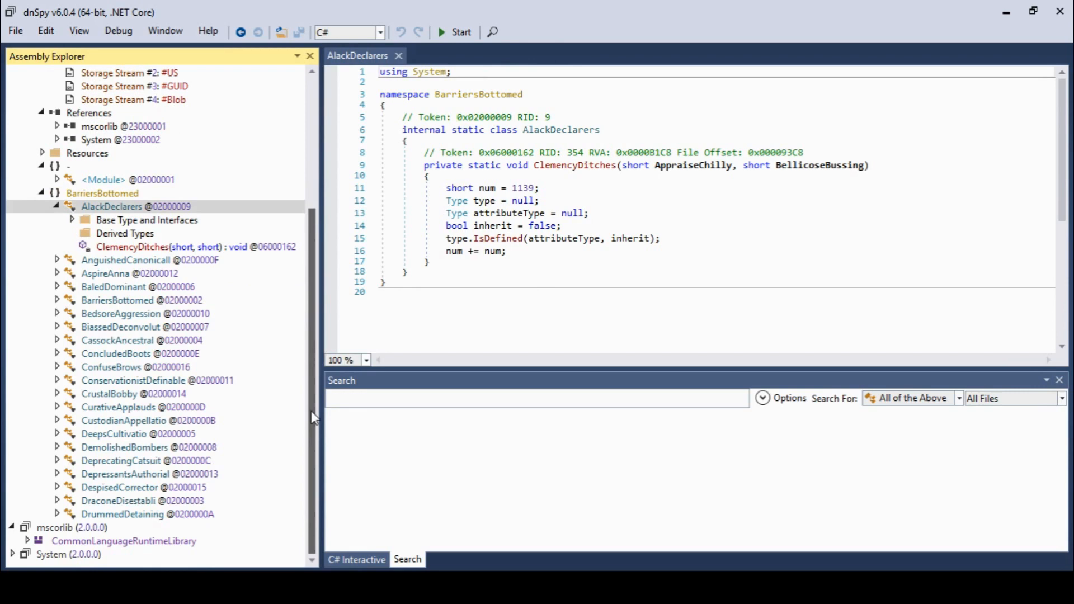
double_click(107, 261)
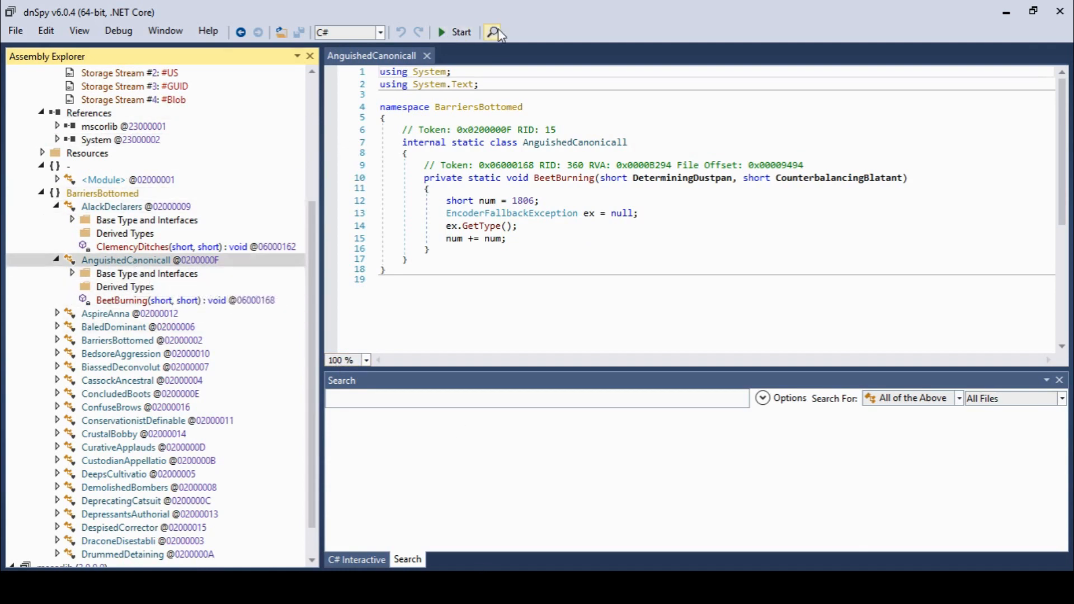
Search the assemblies for http and restrict the search scope to Selected Files.
left_click(347, 399)
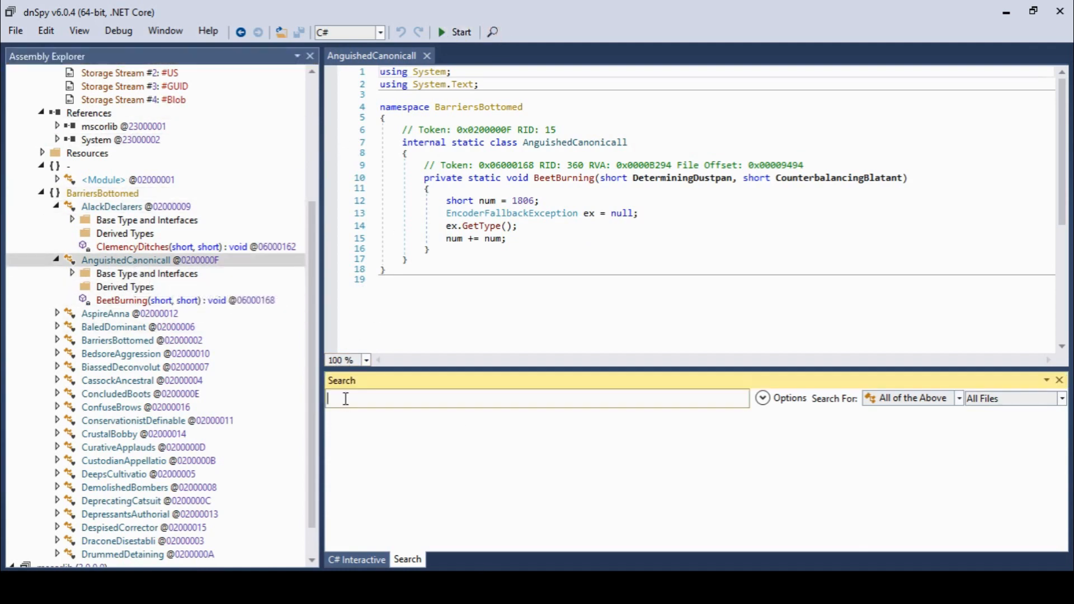
type("http")
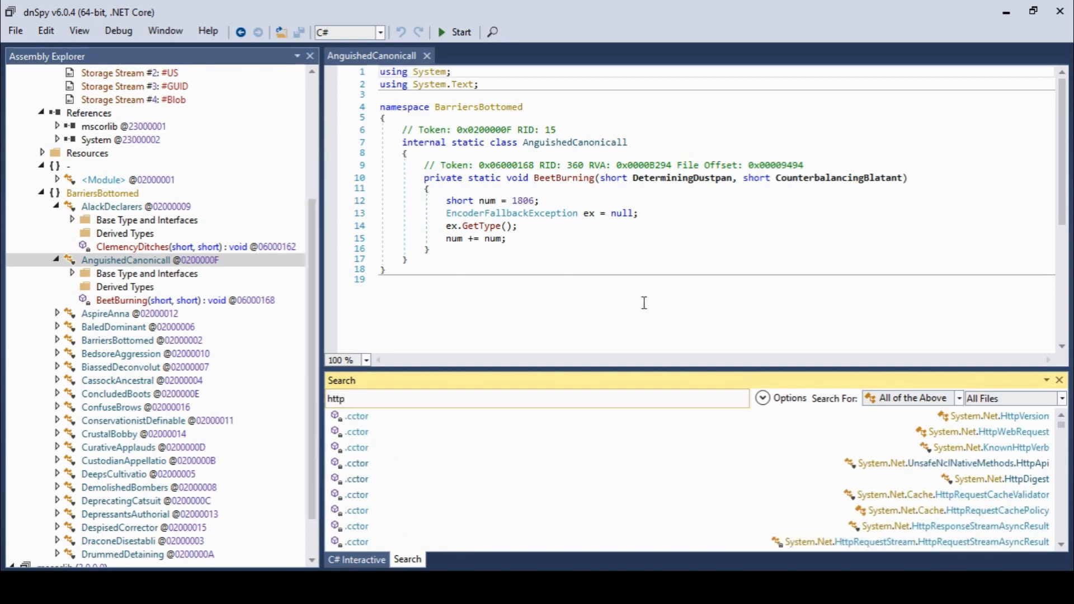
left_click(1062, 399)
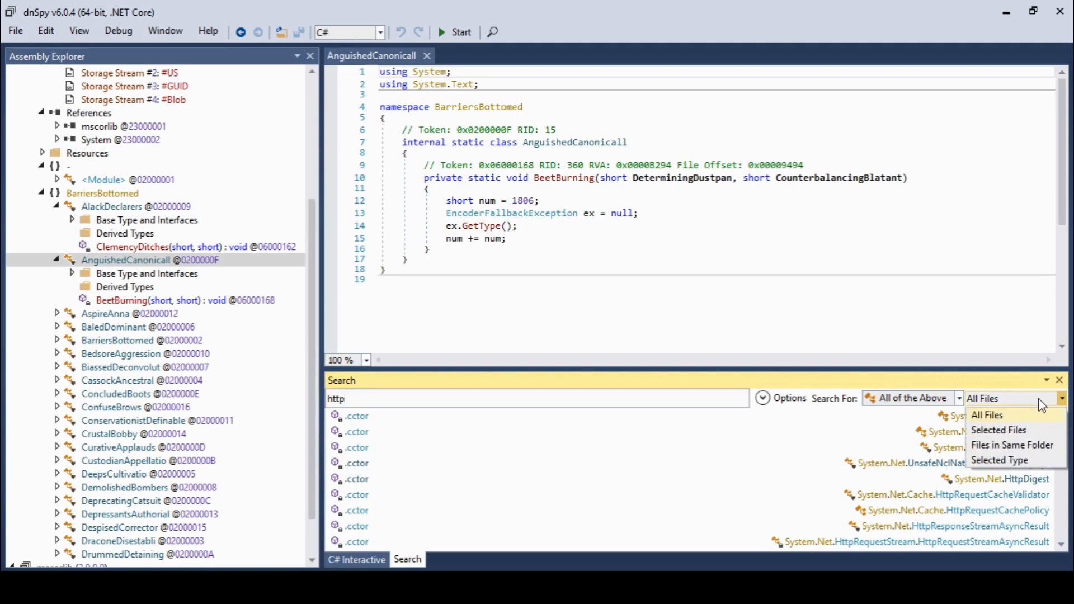
left_click(1019, 435)
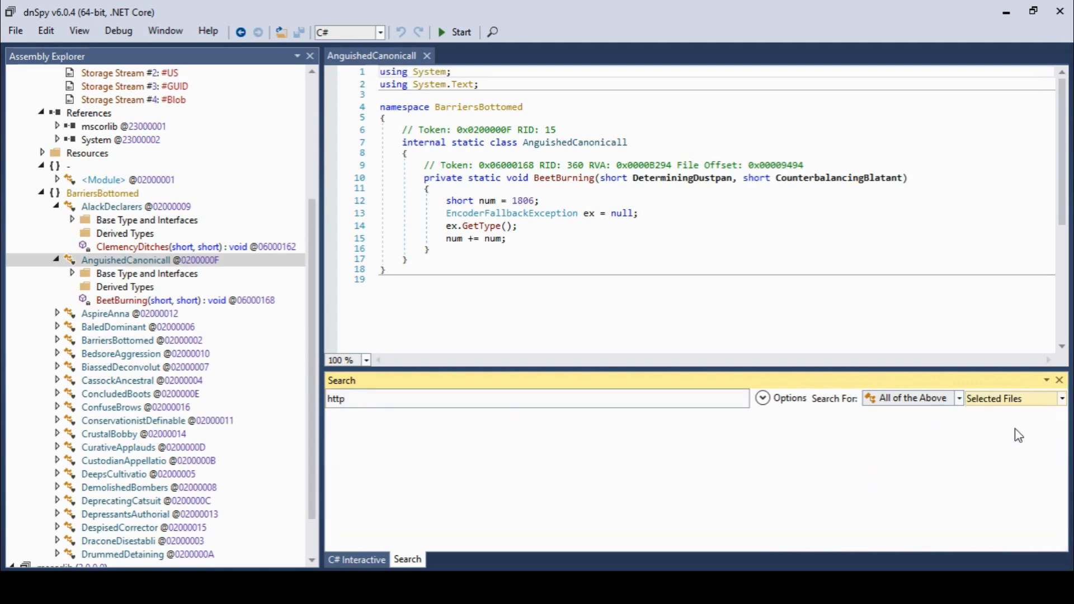
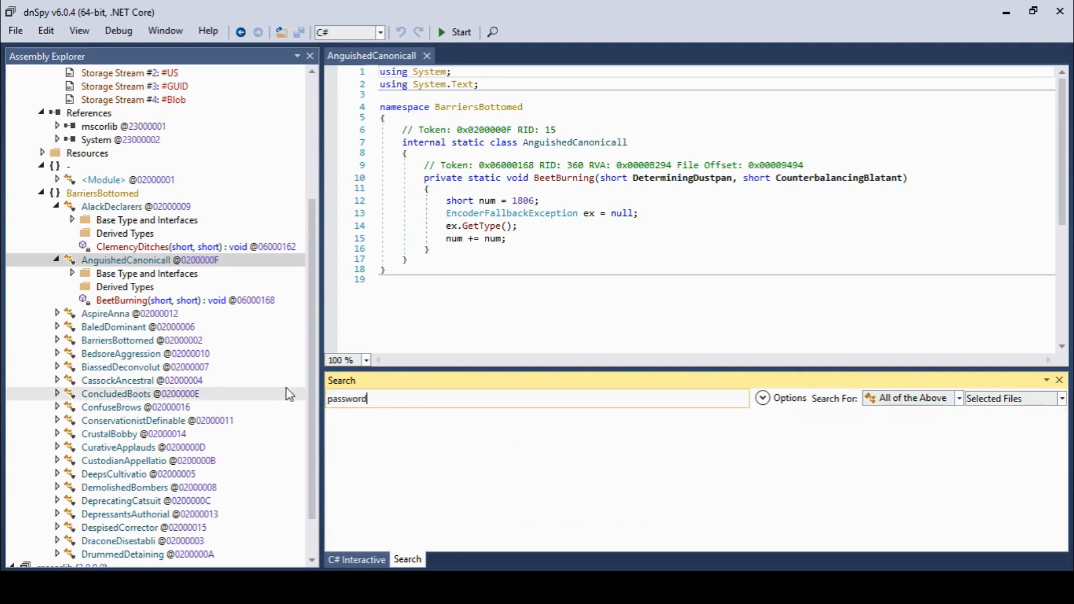
Replace the search term password with key and search the selected files.
key("BackSpace")
key("BackSpace")
key("BackSpace")
key("BackSpace")
key("BackSpace")
key("BackSpace")
key("BackSpace")
key("BackSpace")
type("key")
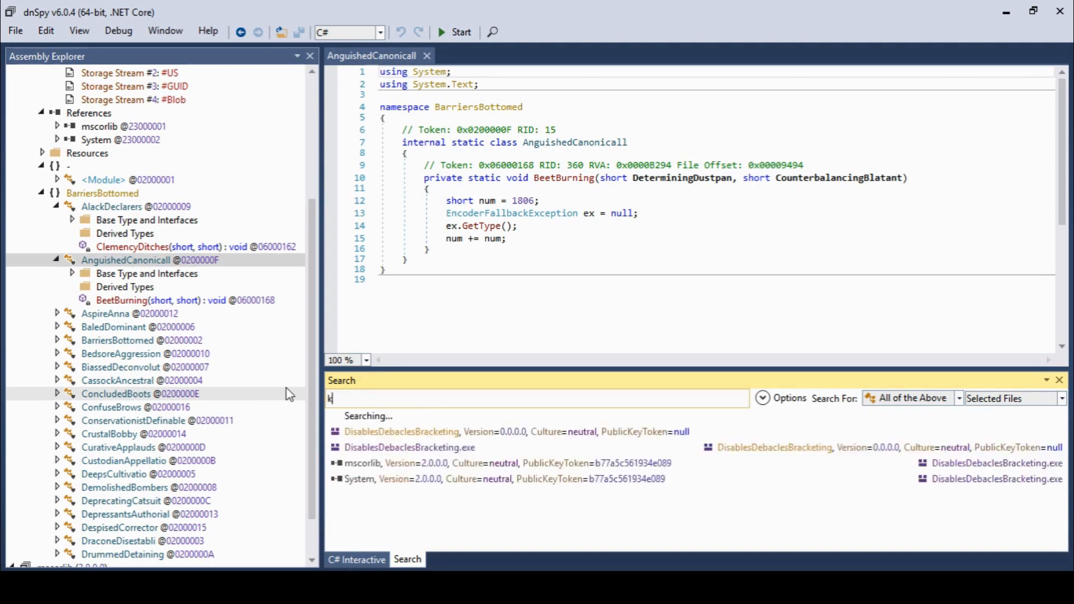
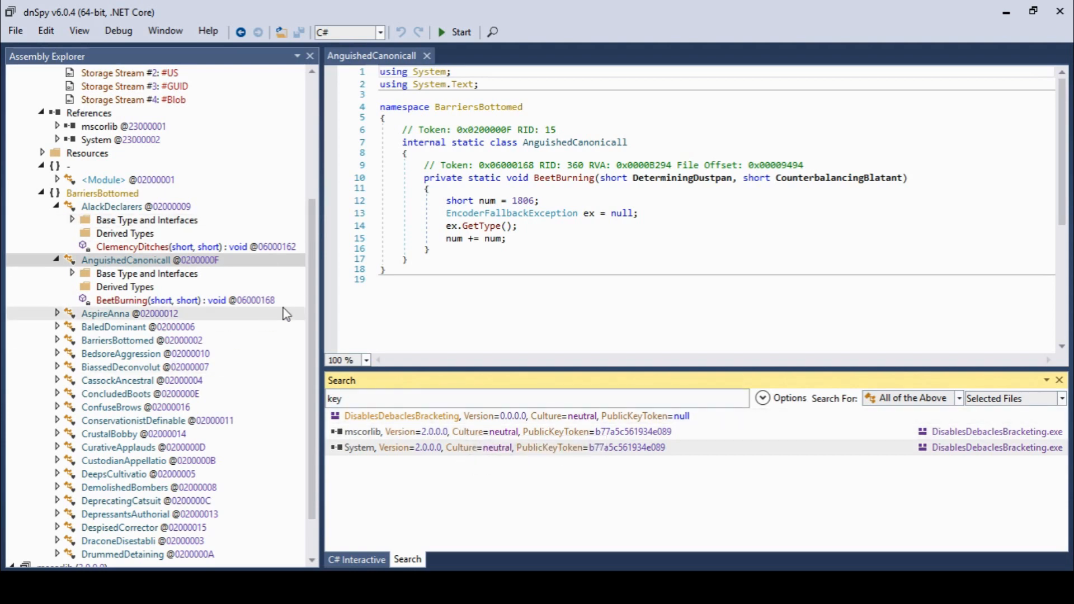
Inspect the BeetBurning method, the AspireAnna class with its base type, and the BaledDominant class.
left_click_drag(313, 303, 330, 361)
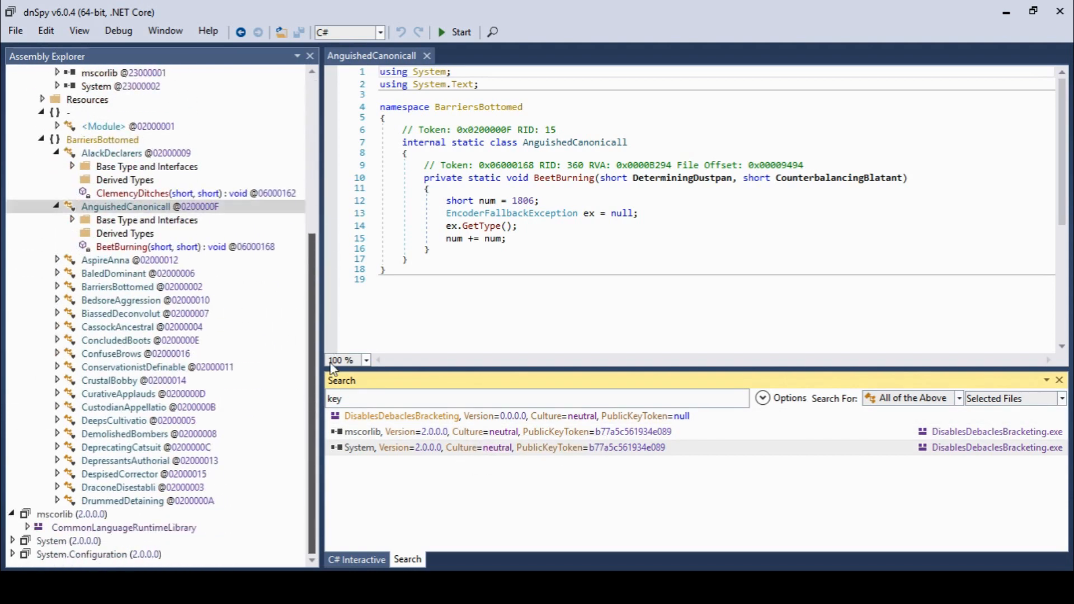
left_click(178, 250)
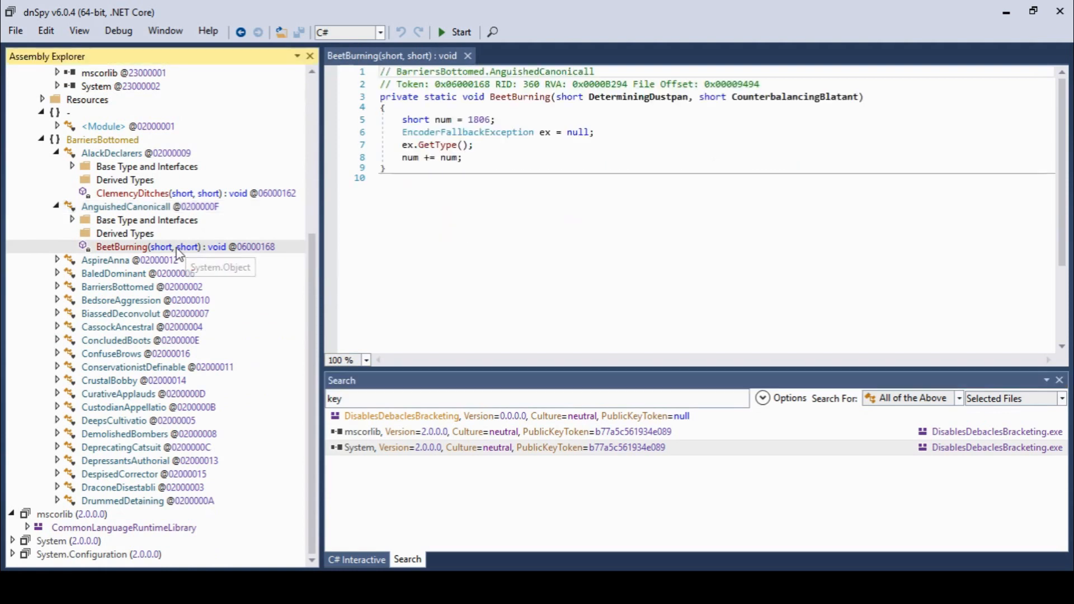
double_click(119, 266)
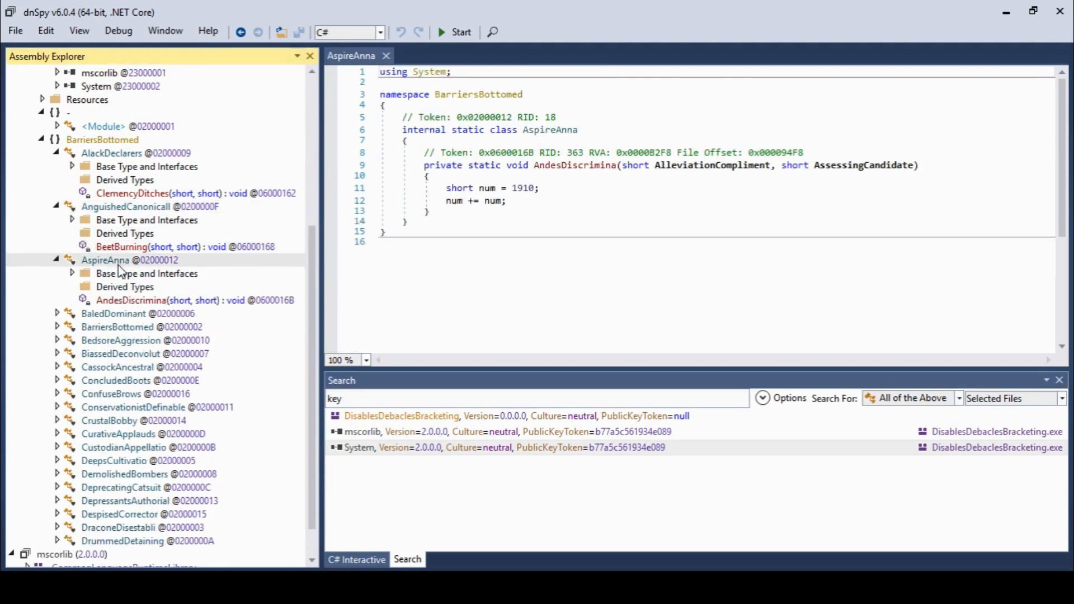
double_click(120, 273)
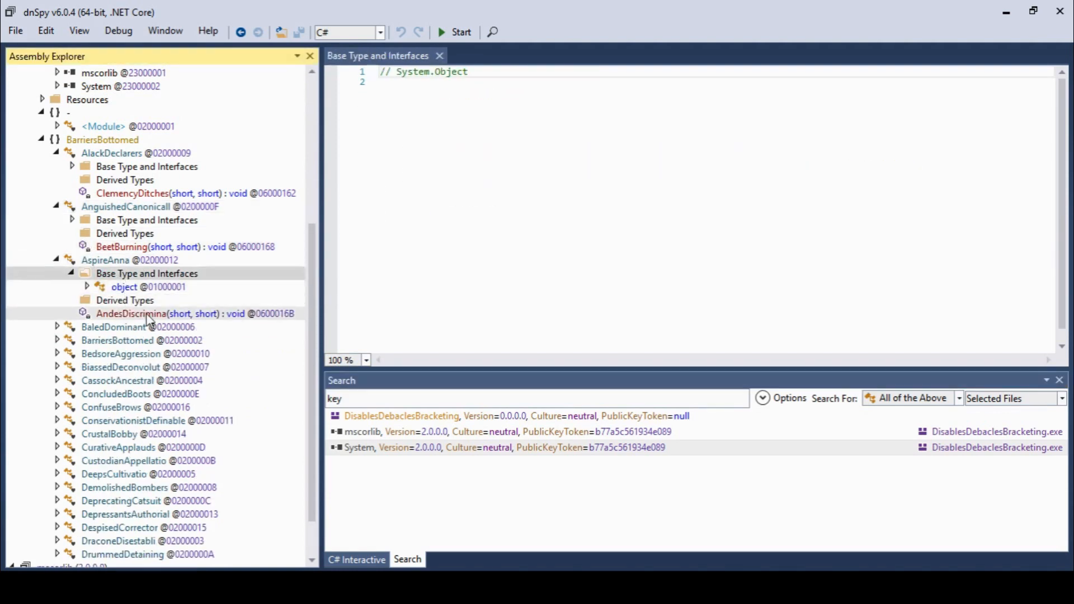
double_click(140, 286)
double_click(149, 328)
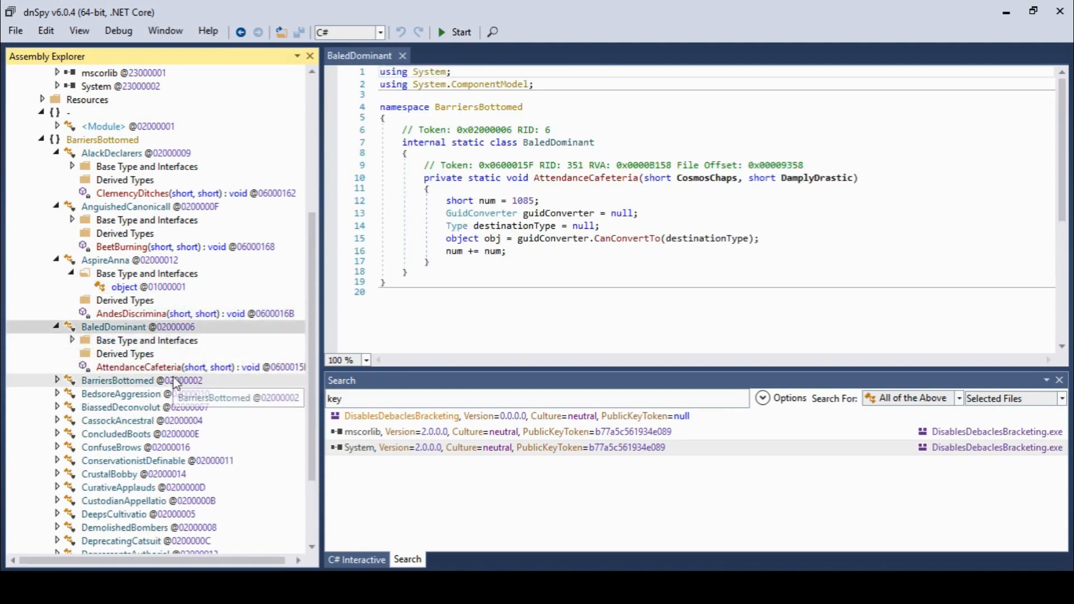
Expand the BarriersBottomed class and read its \u001CF\uFFFD2() method through to the end.
double_click(140, 381)
left_click(143, 113)
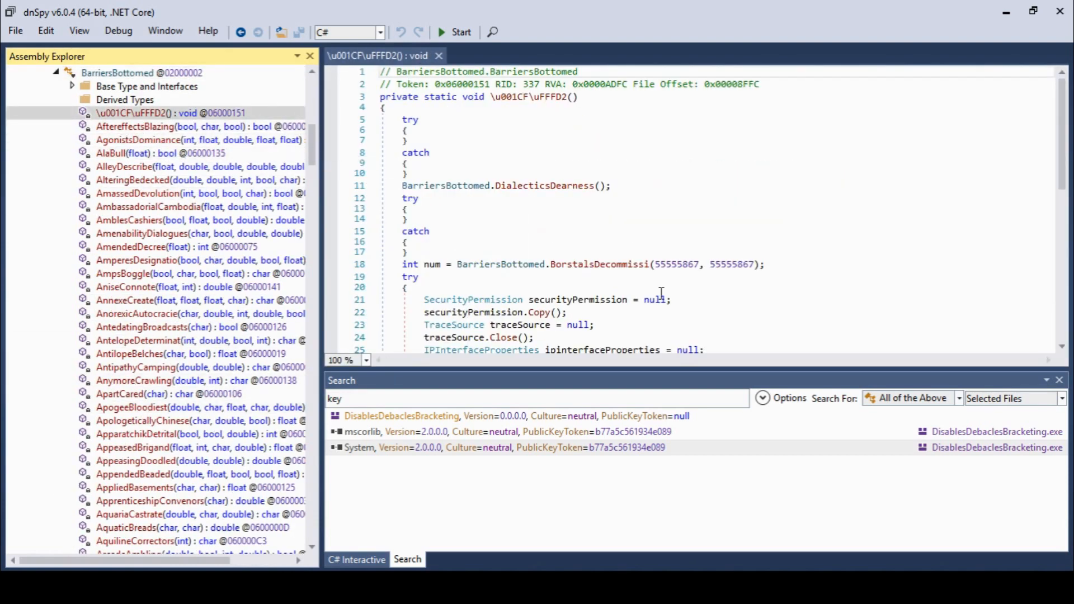
left_click_drag(1066, 109, 1066, 168)
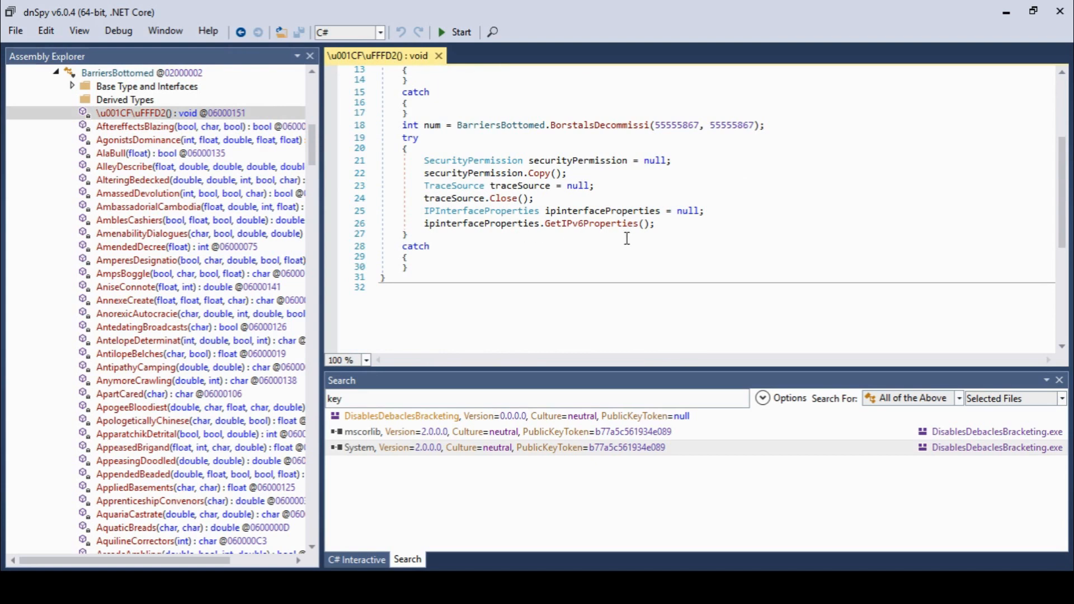
Go through the decompiled methods of the BarriersBottomed class one by one, from AftereffectsBlazing to AttacheClassifica.
left_click(164, 129)
left_click(146, 140)
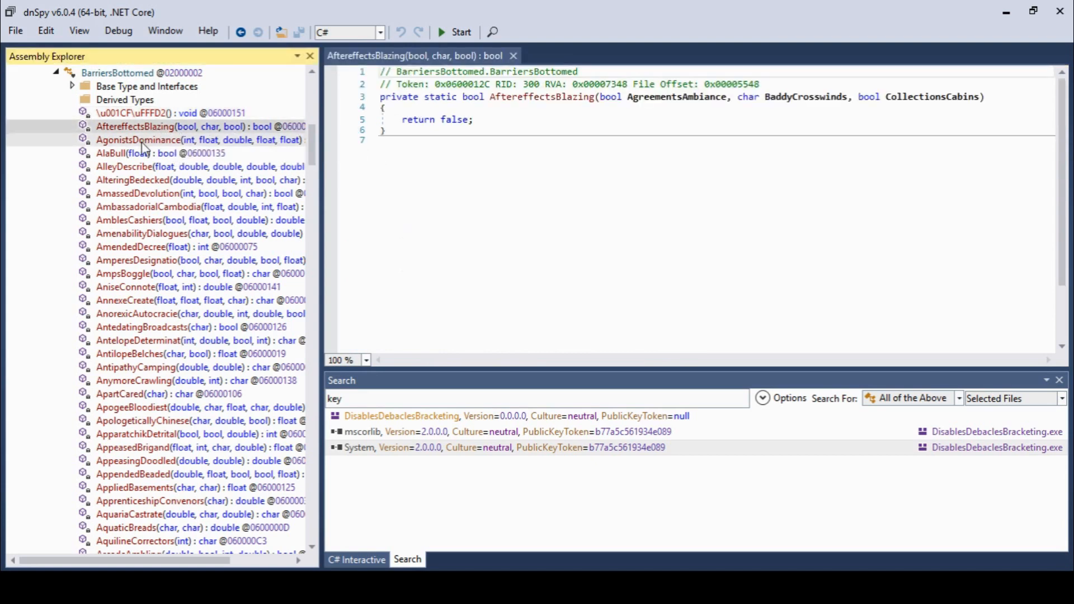
left_click(144, 154)
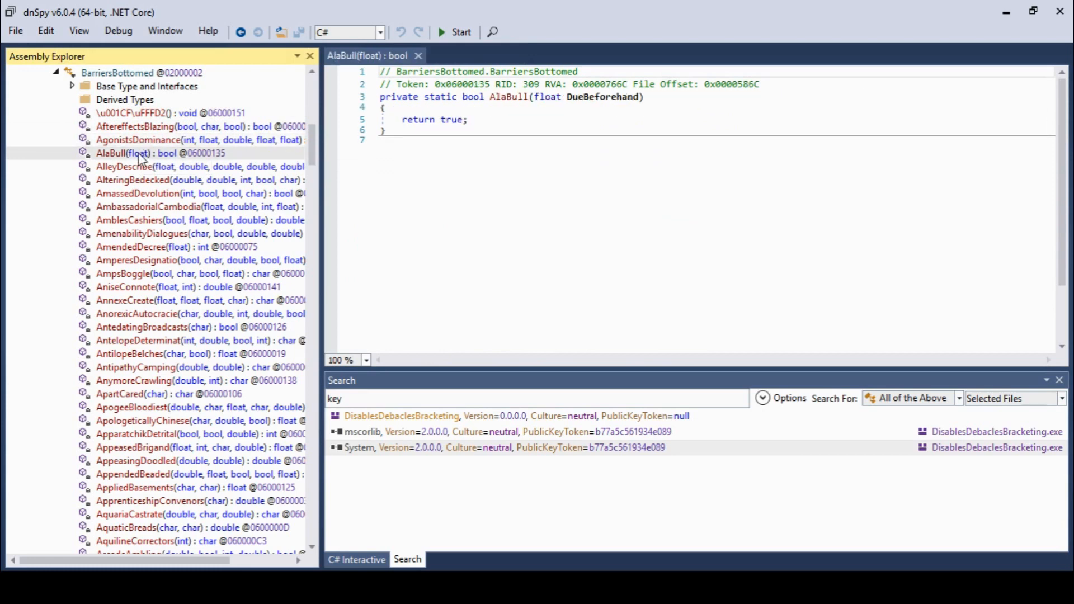
key("Down")
key("Down")
key("Down")
key("Down")
key("Down")
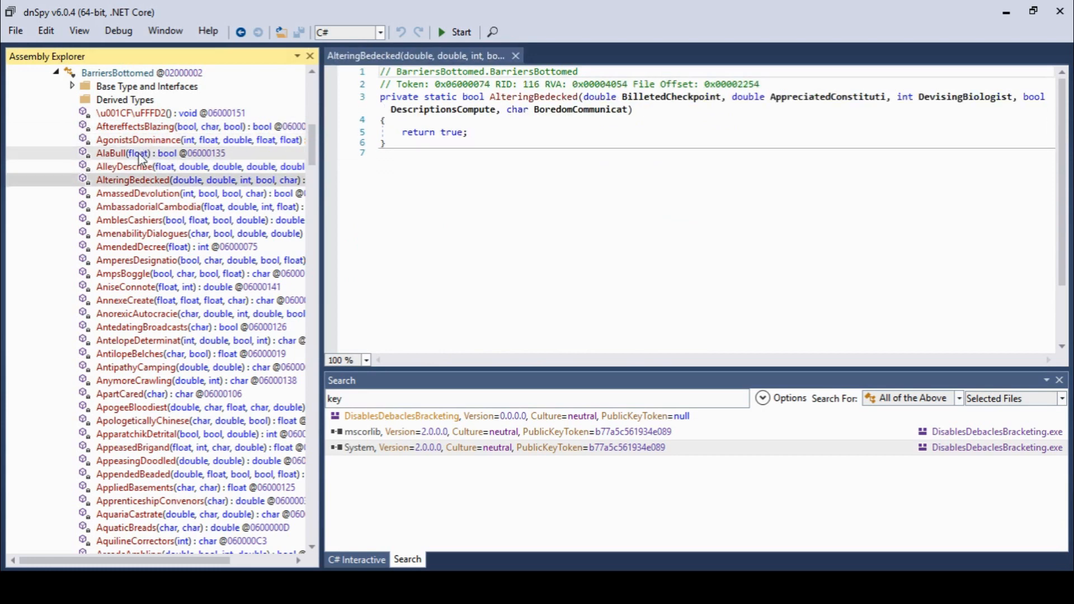
key("Down")
key("Down")
key("Down")
key("Down")
key("Down")
key("Down")
key("Down")
key("Down")
key("Down")
key("Down")
key("Down")
key("Down")
key("Down")
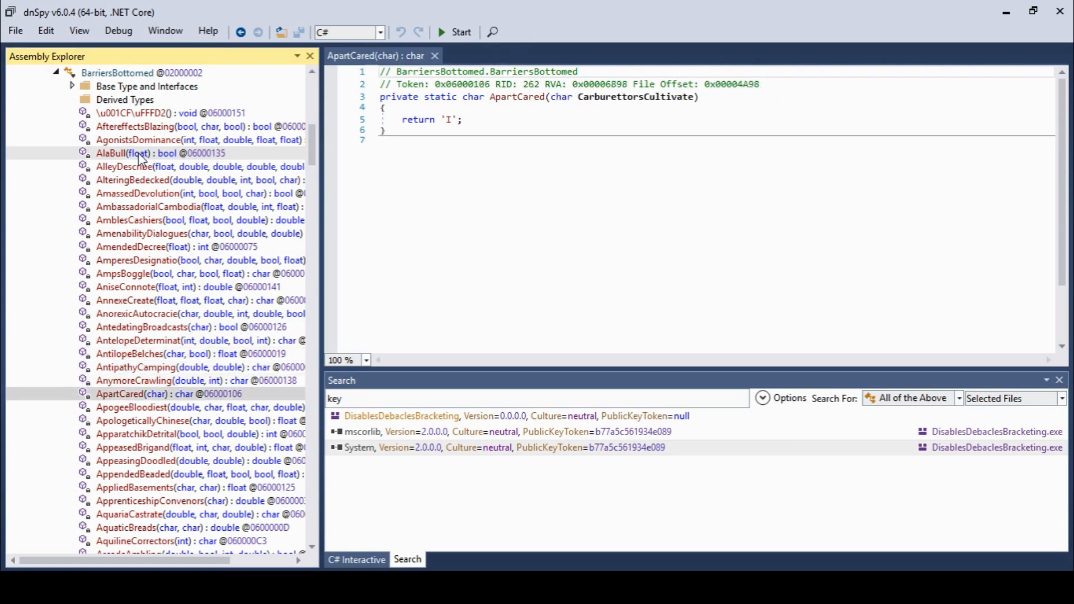
key("Down")
key("Down")
key("Down")
key("Down")
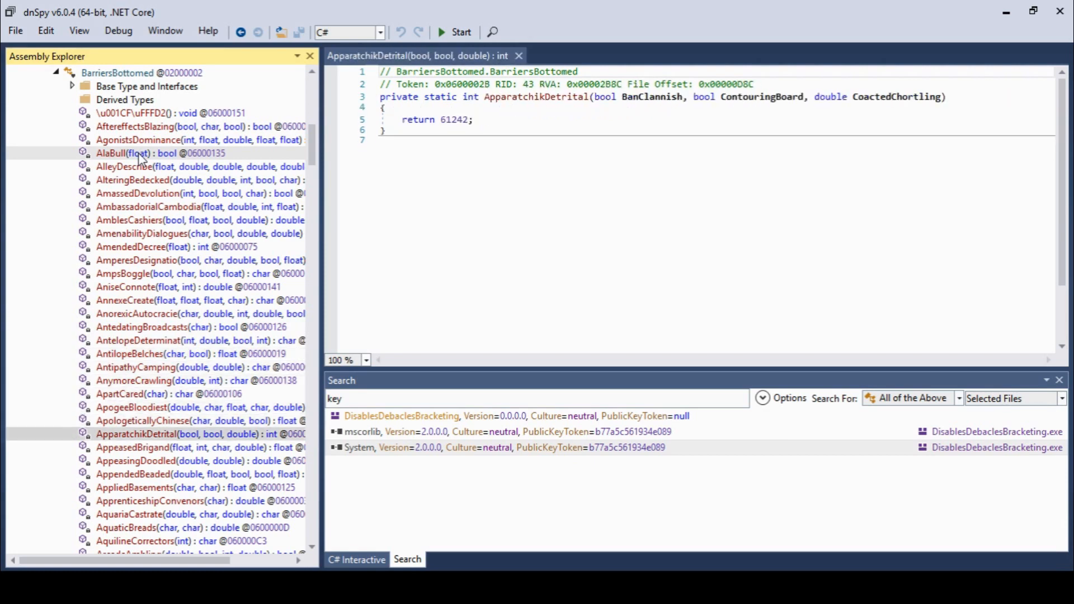
key("Down")
key("Down")
key("Down")
key("Down")
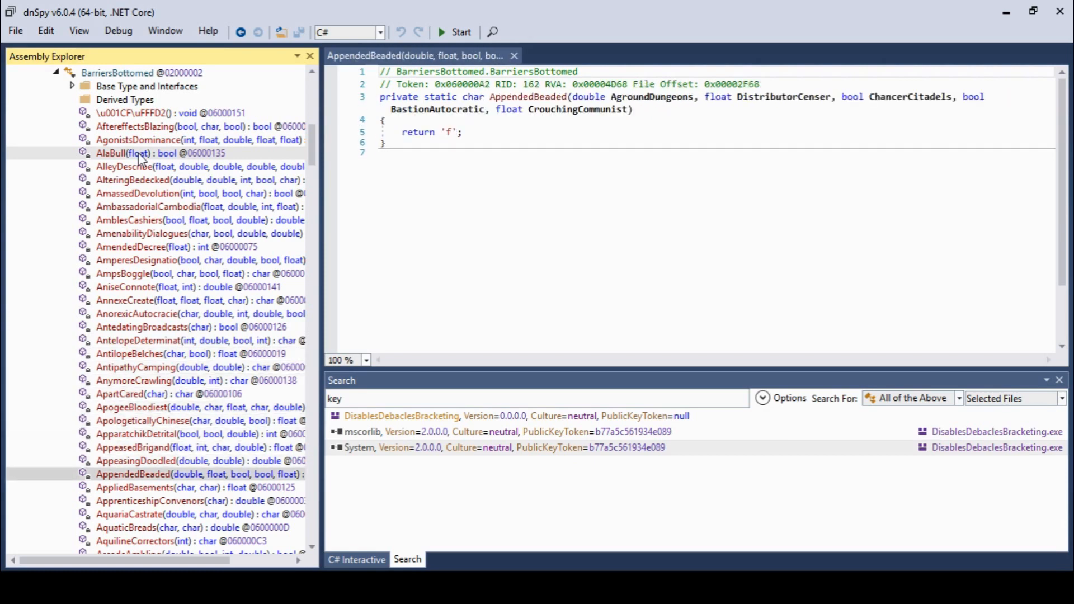
key("Down")
key("Down")
key("Down")
key("Down")
key("Down")
key("Down")
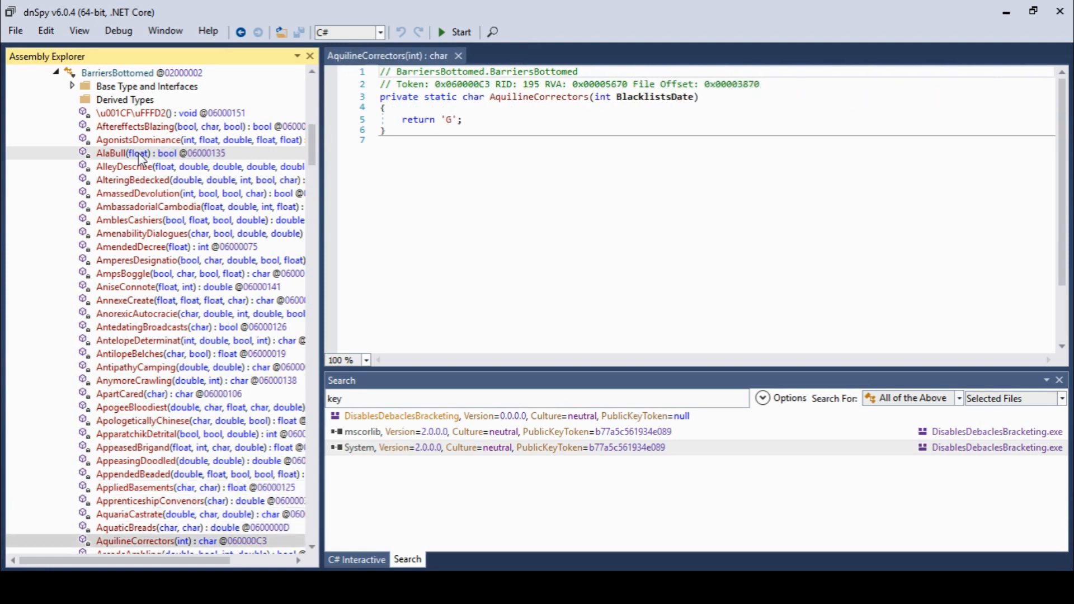
key("Down")
key("Down")
key("Down")
key("Down")
key("Down")
key("Down")
key("Down")
key("Down")
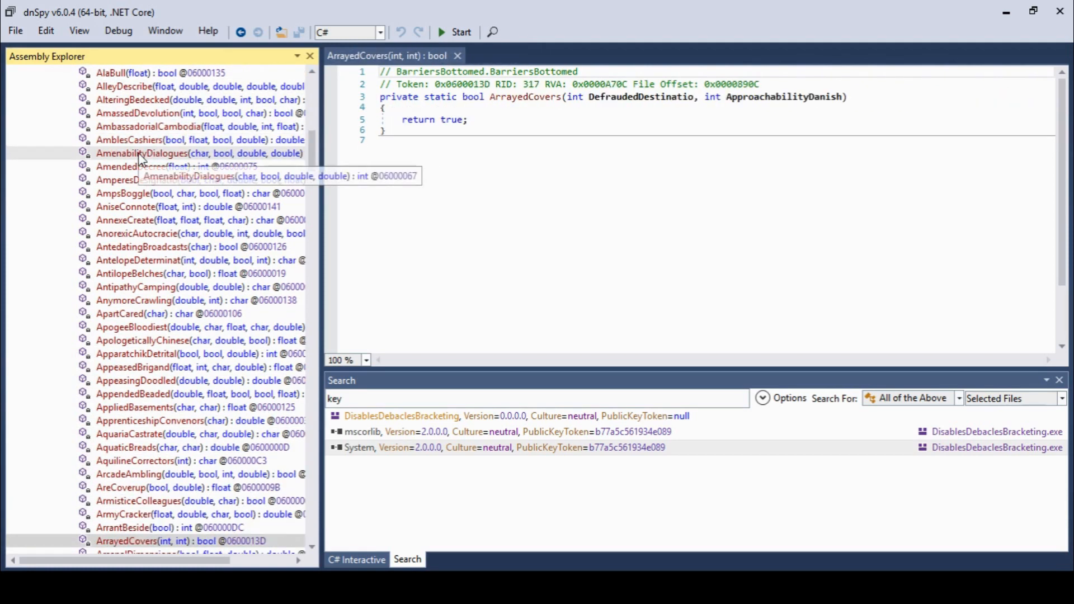
key("Down")
key("Down")
key("Down")
key("Down")
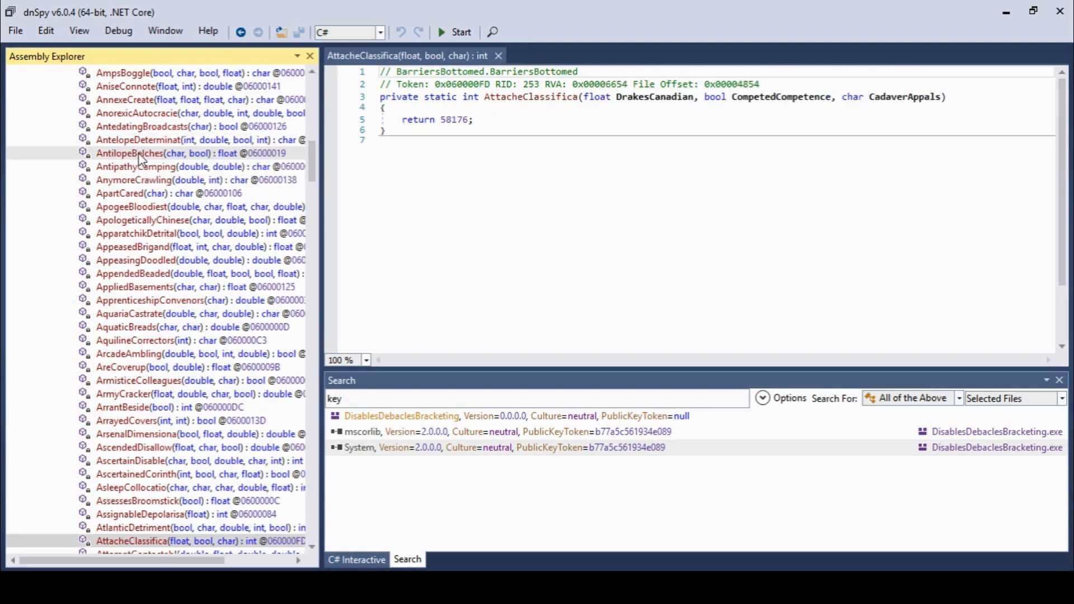
Review further decompiled methods of the BarriersBottomed class, including AttemptContactabl, AnymoreCrawling, AntilopeBelches and AntelopeDeterminat.
key("Up")
key("Up")
key("Up")
key("Up")
key("Down")
key("Down")
key("Down")
key("Down")
key("Down")
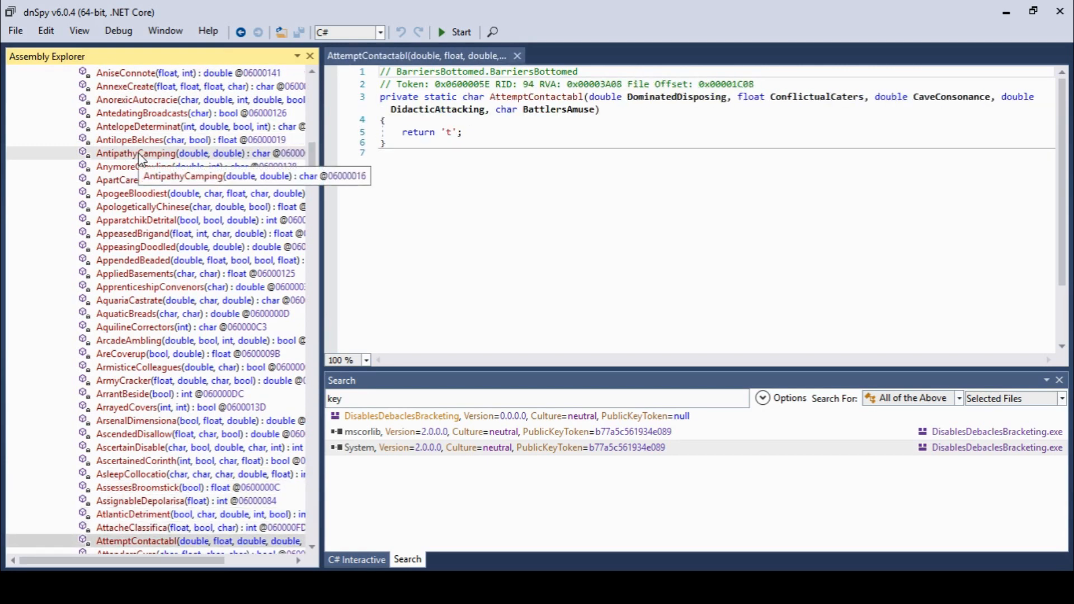
left_click(143, 207)
left_click(144, 166)
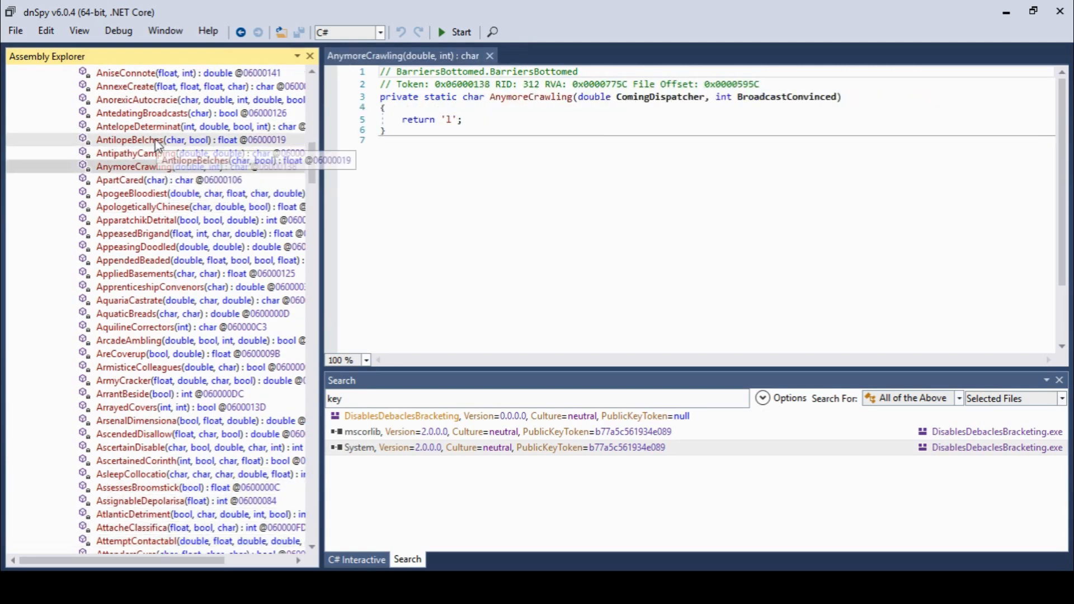
left_click(155, 139)
left_click(155, 127)
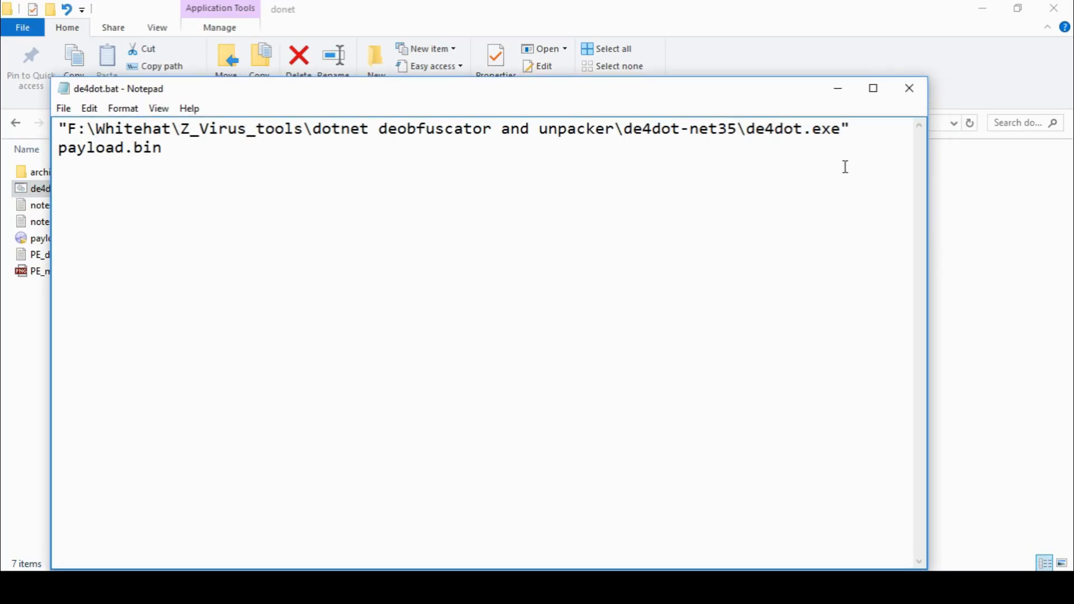
Close the de4dot.bat script text, run the batch file to deobfuscate payload.bin, and select payload-cleaned.bin.
left_click(909, 88)
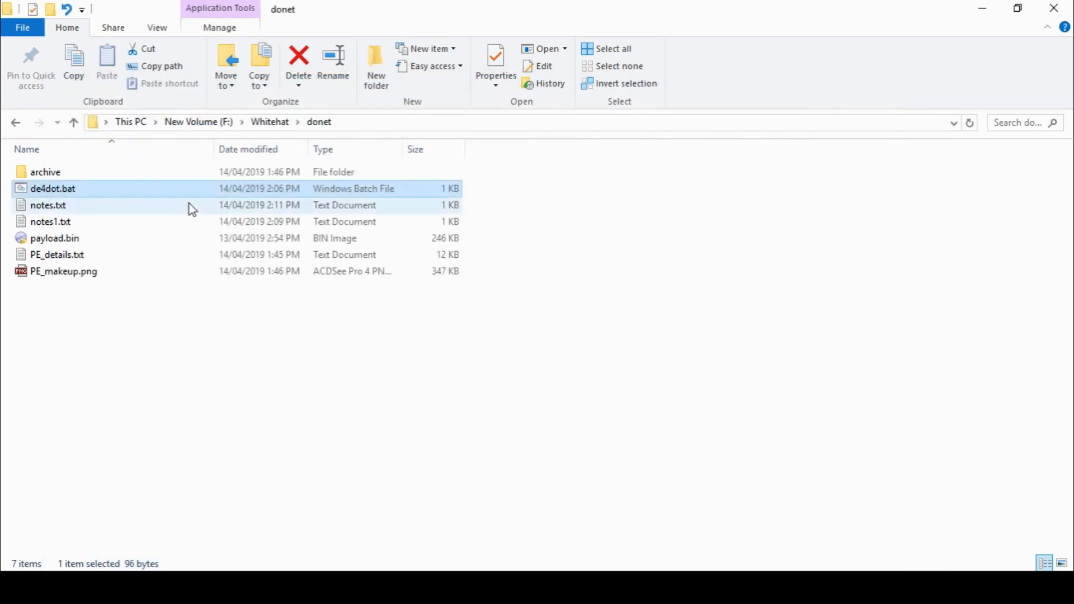
double_click(63, 190)
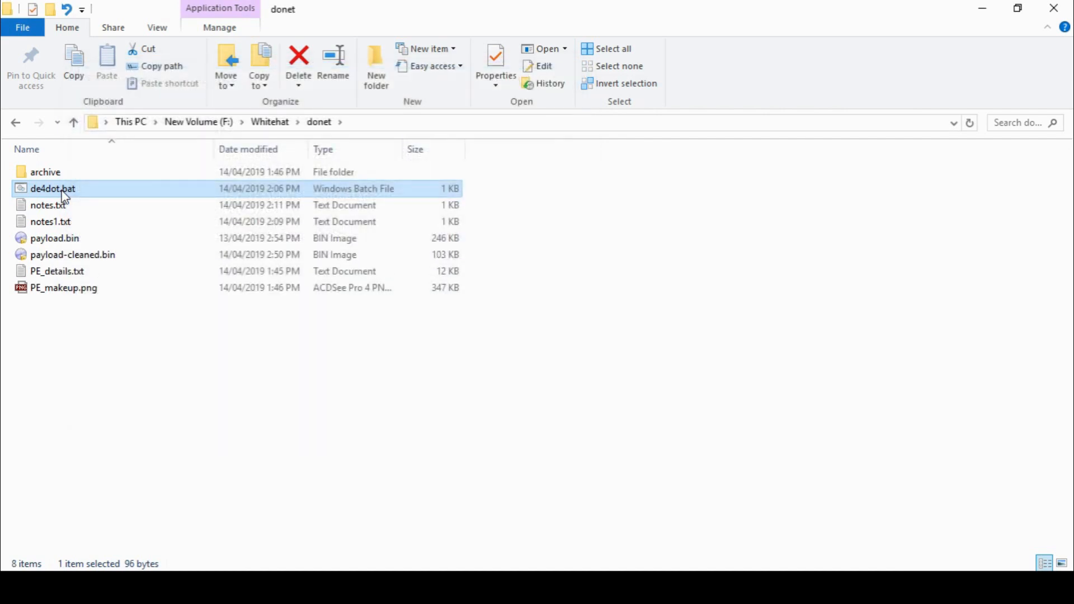
left_click(95, 256)
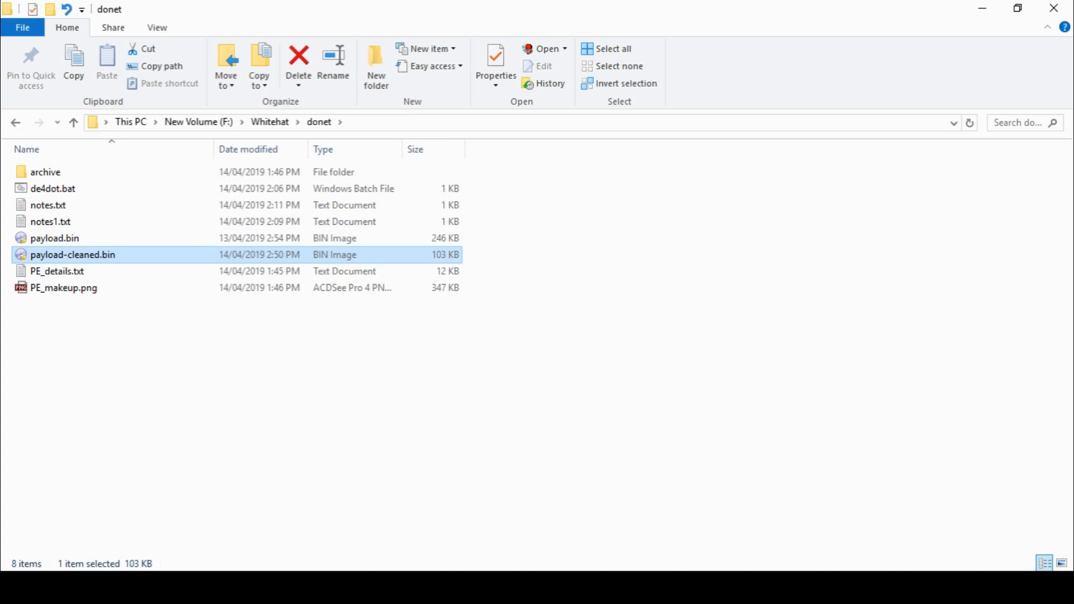
Switch to dnSpy and close all loaded assemblies.
mouse_move(597, 588)
left_click(599, 526)
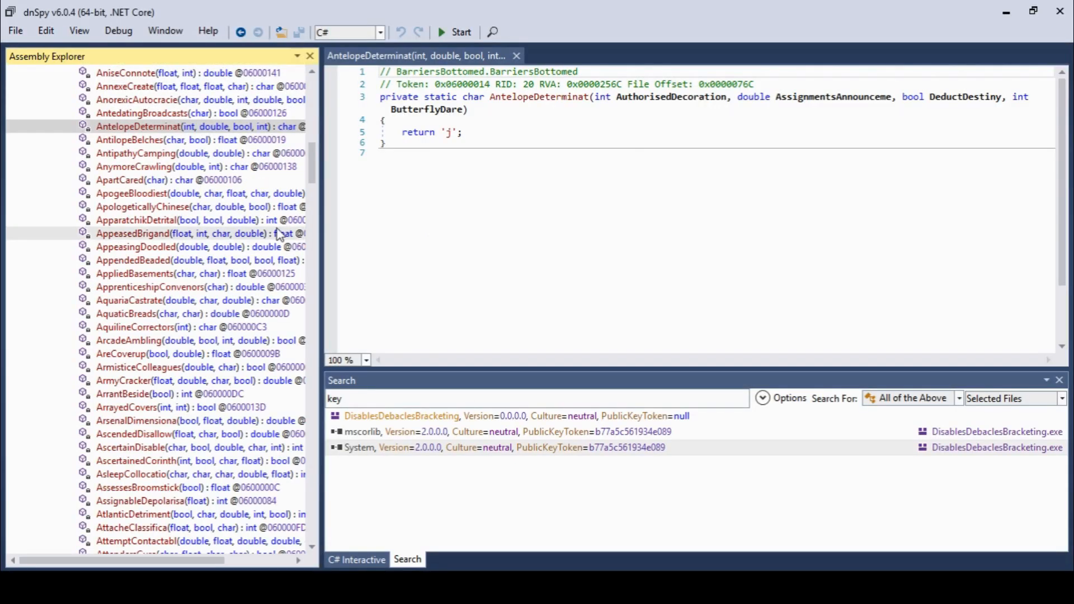
left_click(15, 32)
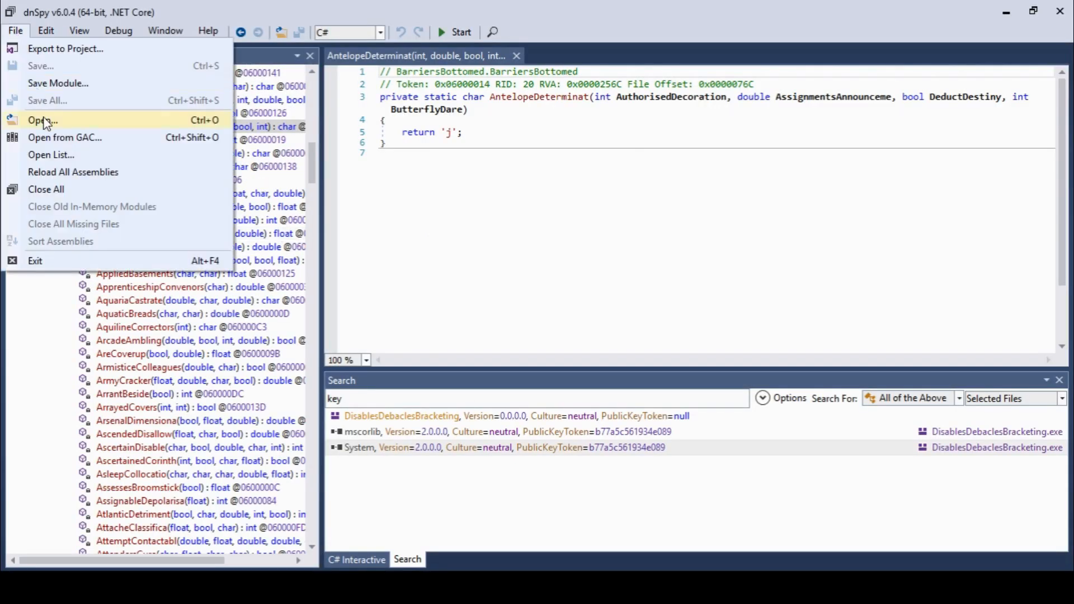
left_click(59, 190)
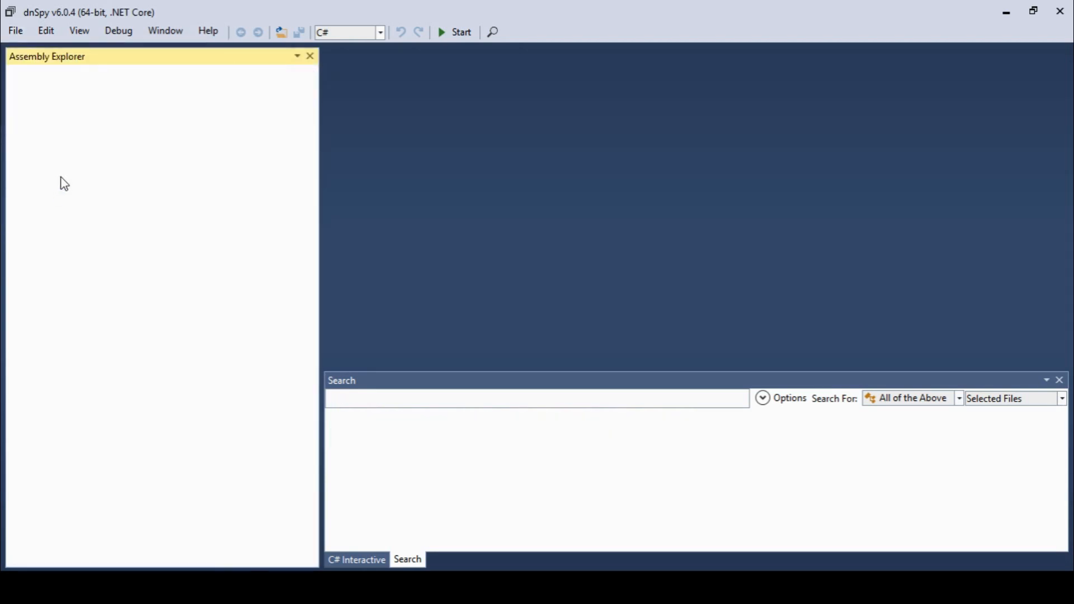
Open payload-cleaned.bin from the donet folder, with the file filter set to All Files.
left_click(15, 31)
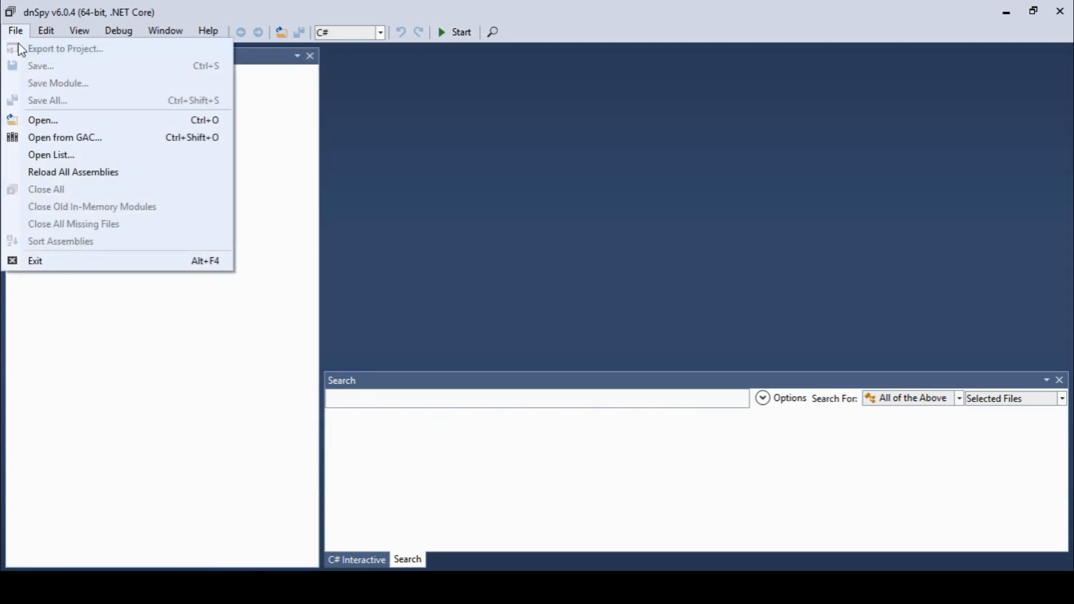
left_click(51, 121)
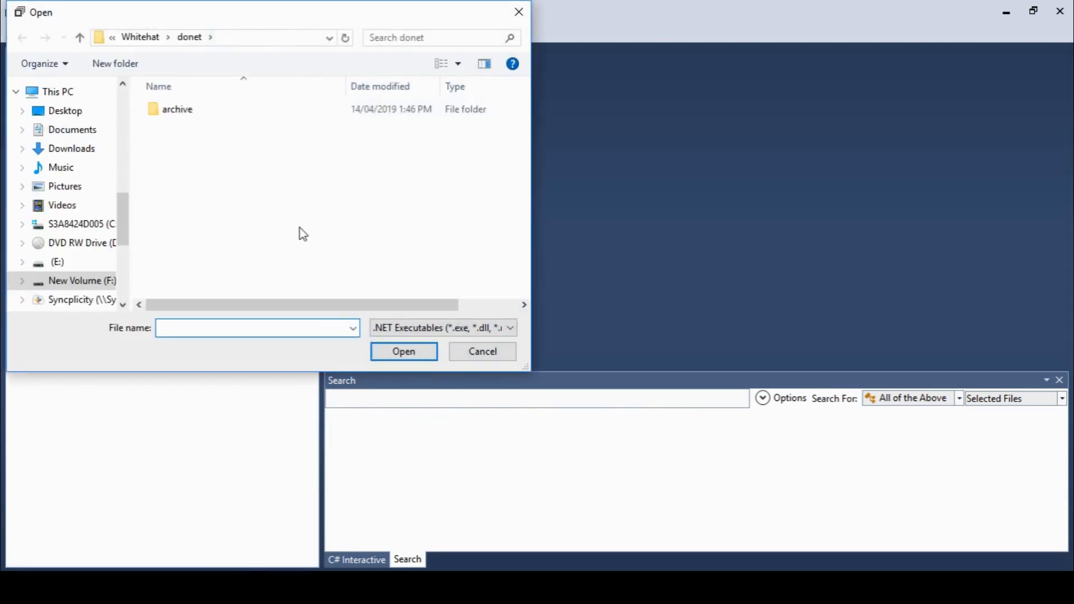
left_click(457, 329)
left_click(448, 356)
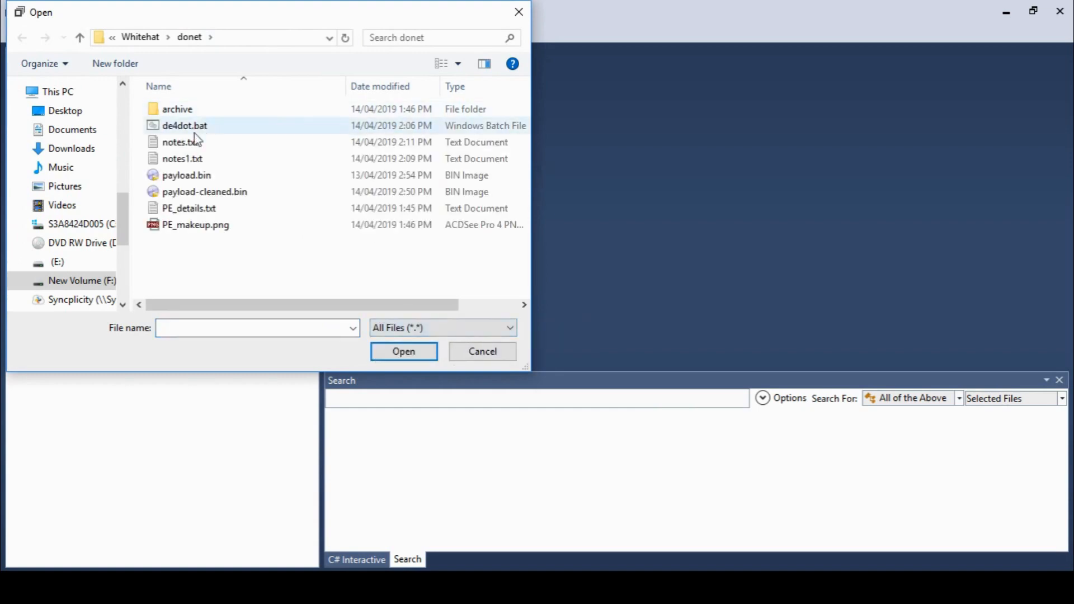
double_click(190, 193)
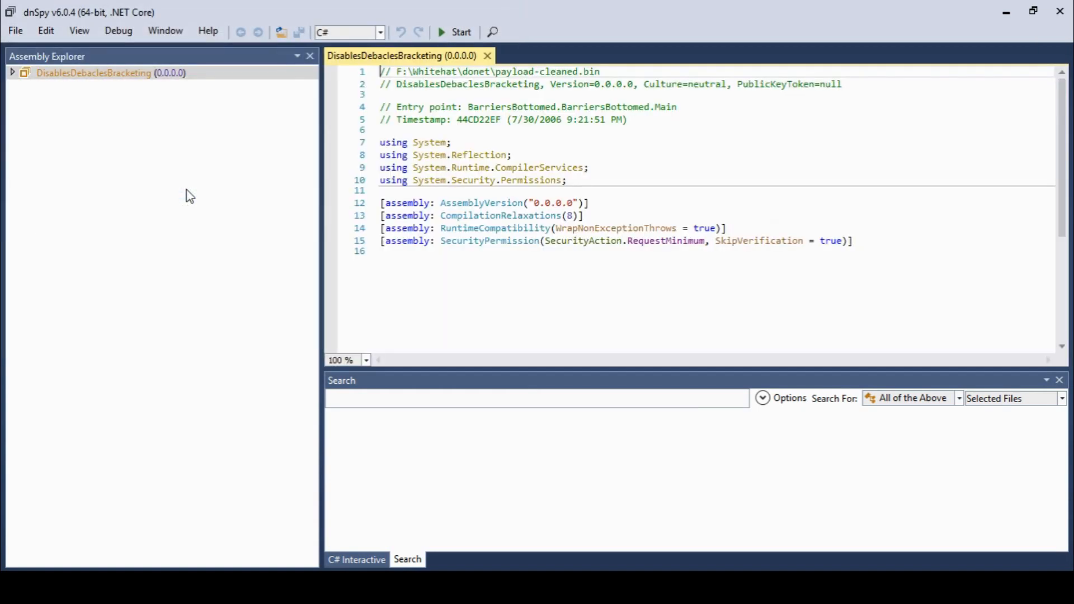
Expand the DisablesDebaclesBracketing assembly and its executable module down to the classes in the - and BarriersBottomed namespaces.
left_click(13, 73)
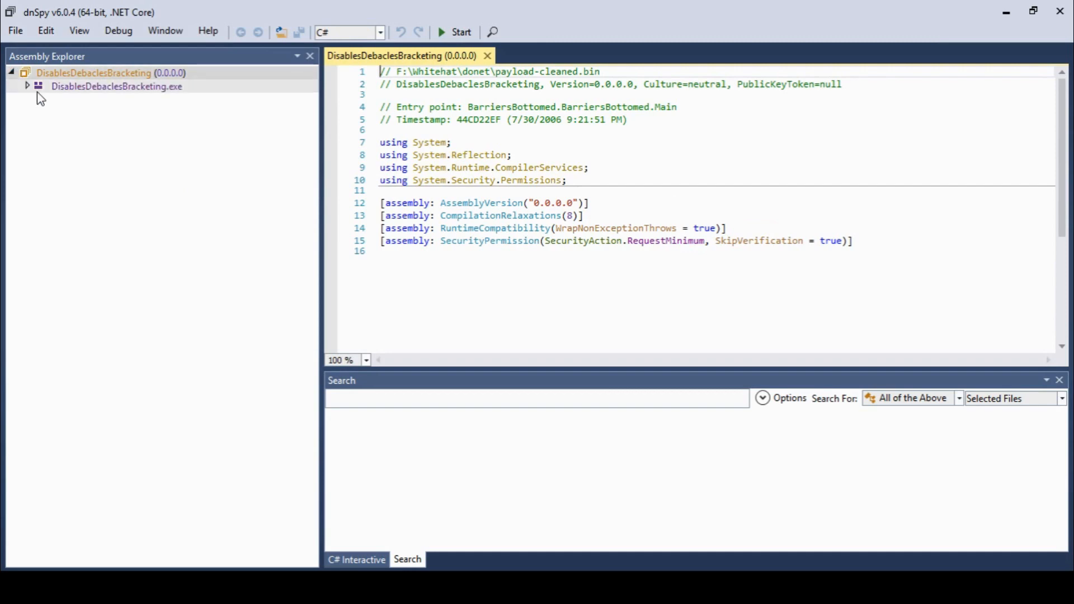
left_click(26, 86)
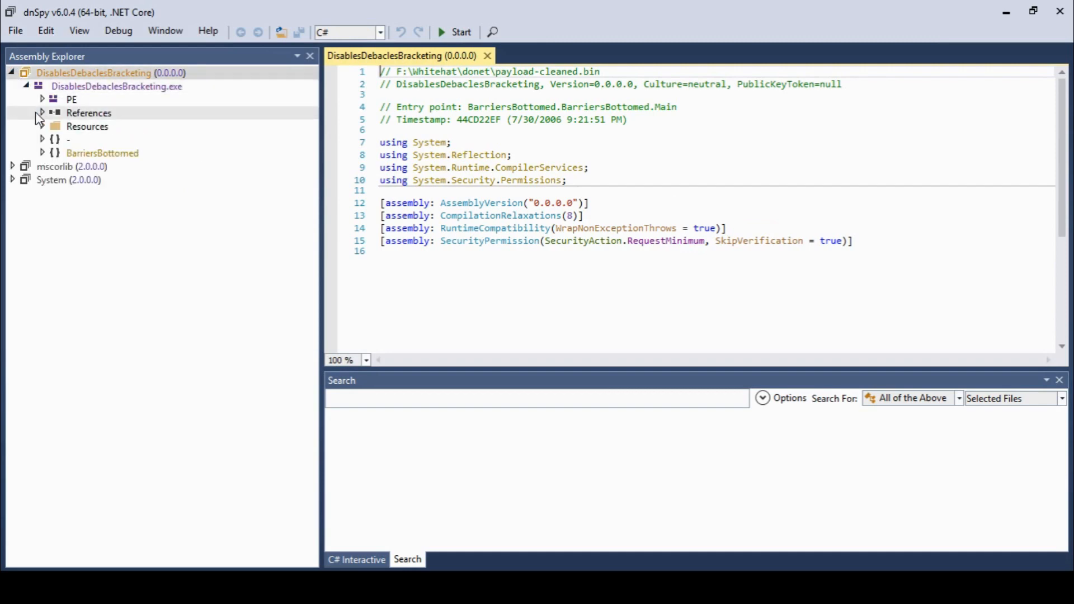
left_click(42, 153)
left_click(41, 140)
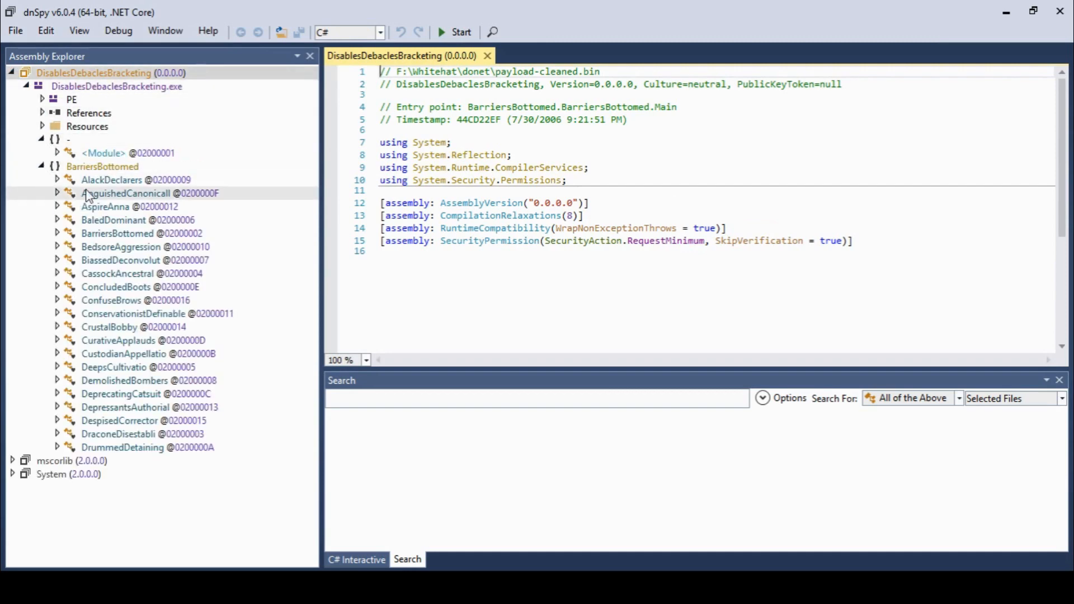
Inspect the <Module> and AlackDeclarers classes, then the AnguishedCanonicall class with its base type and BeetBurning method.
double_click(101, 153)
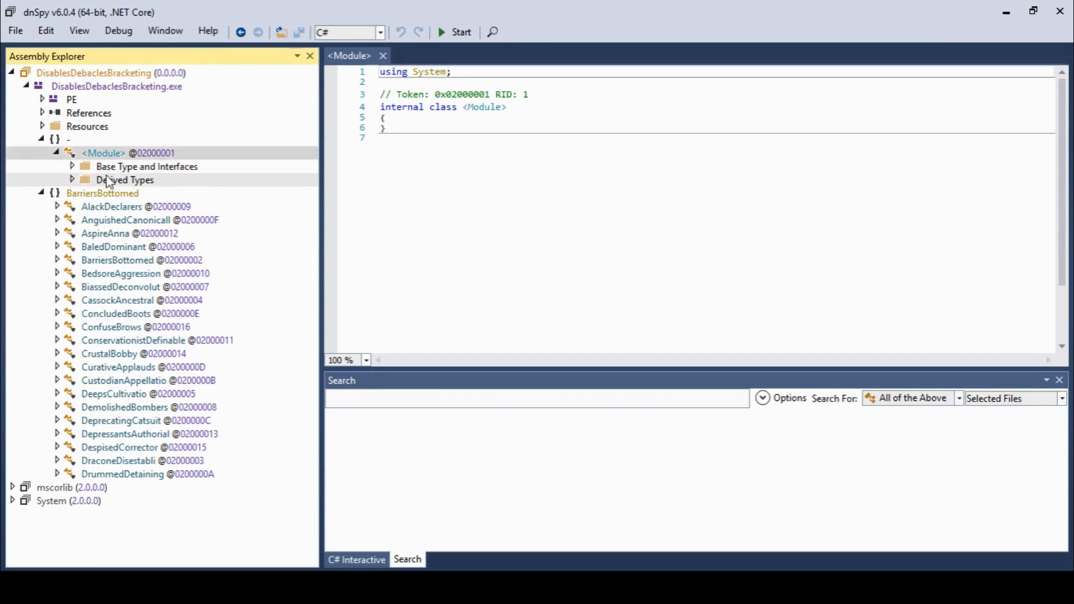
double_click(103, 206)
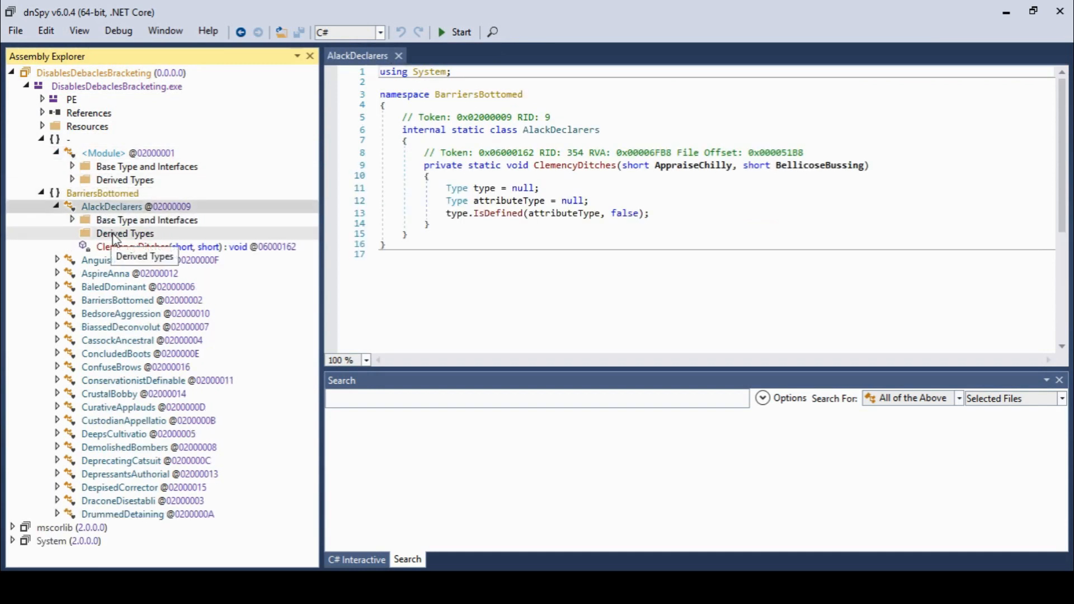
double_click(120, 220)
double_click(120, 234)
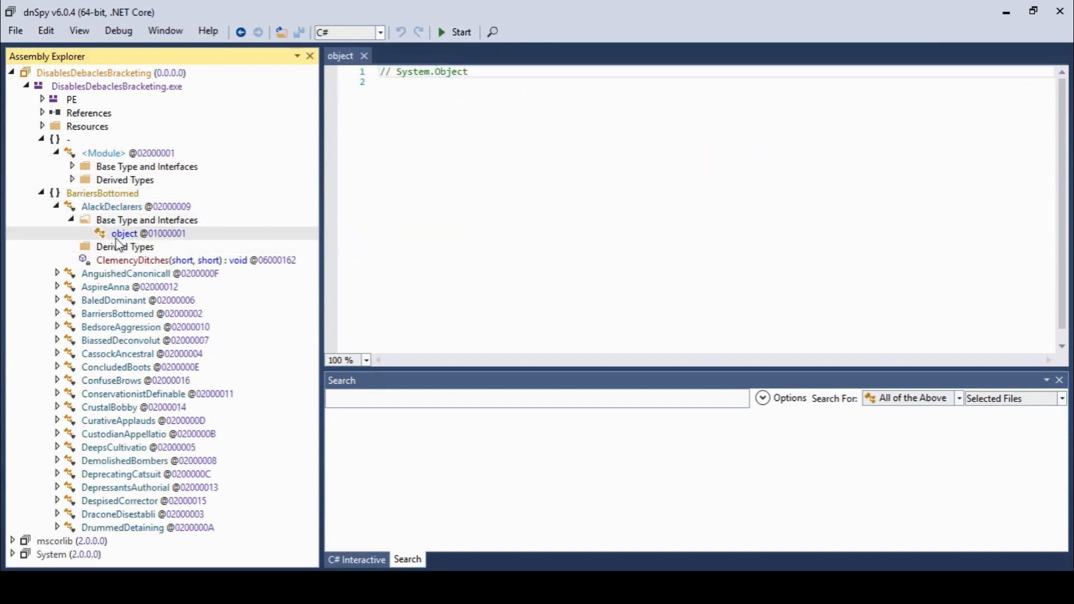
double_click(116, 274)
double_click(117, 287)
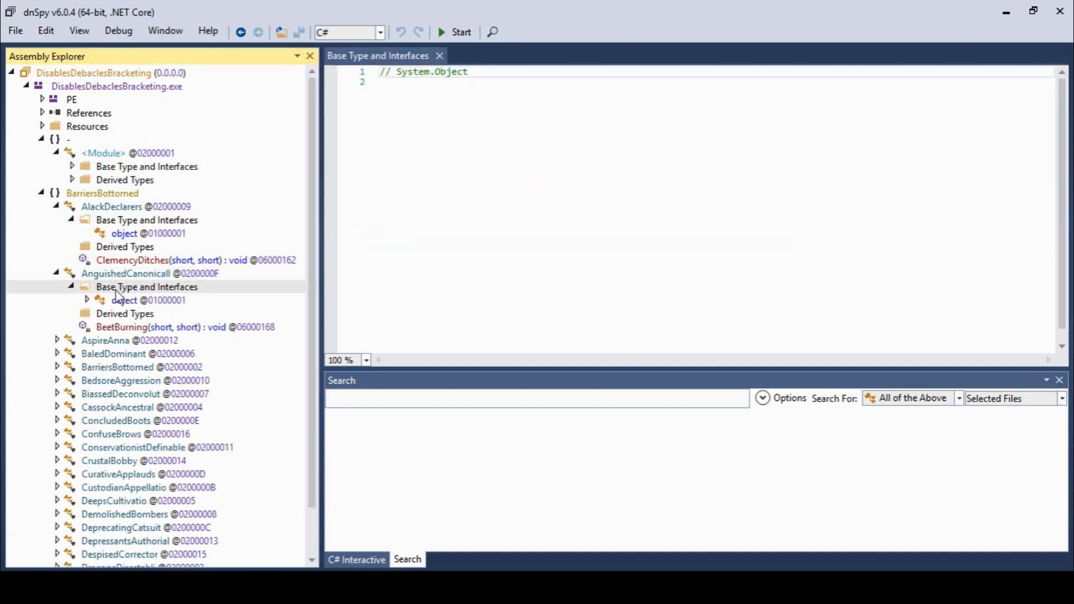
double_click(123, 327)
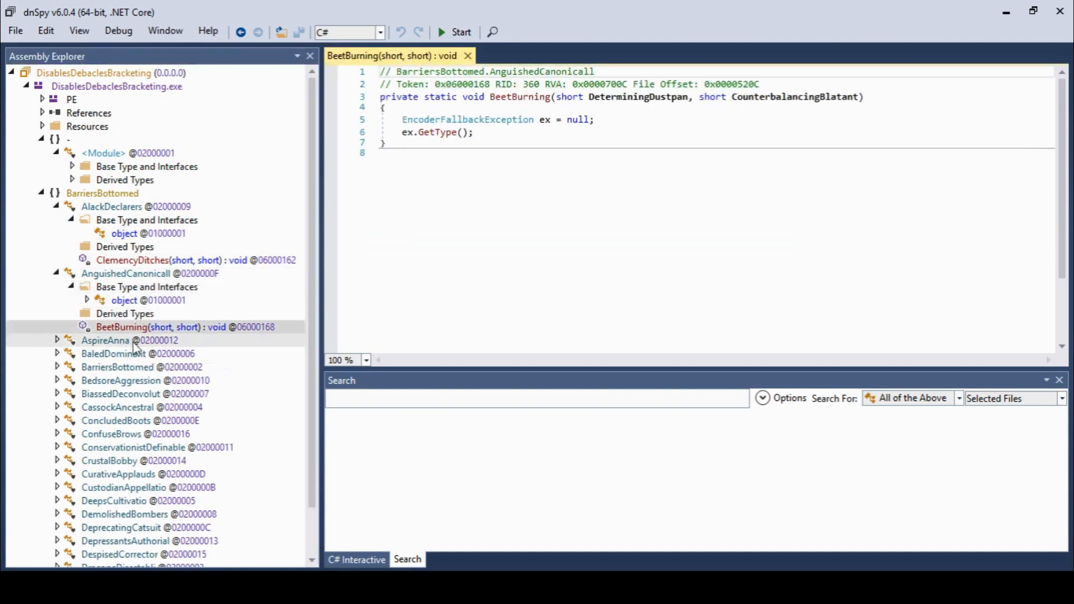
Inspect the AndesDiscrimina method of the AspireAnna class and the AttendanceCafeteria method of the BaledDominant class.
double_click(111, 340)
double_click(142, 384)
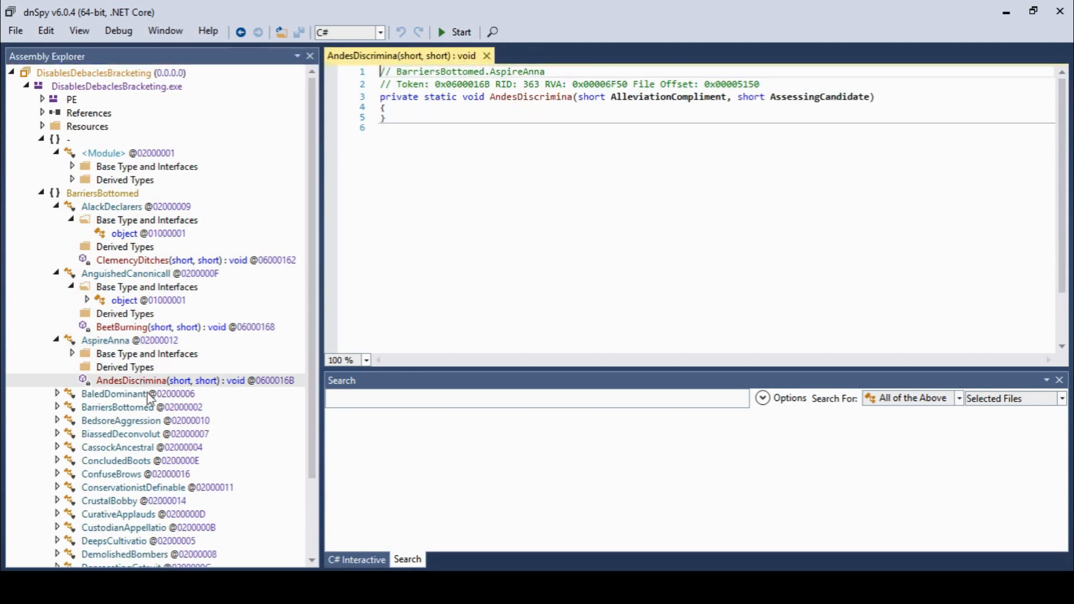
double_click(146, 397)
double_click(149, 434)
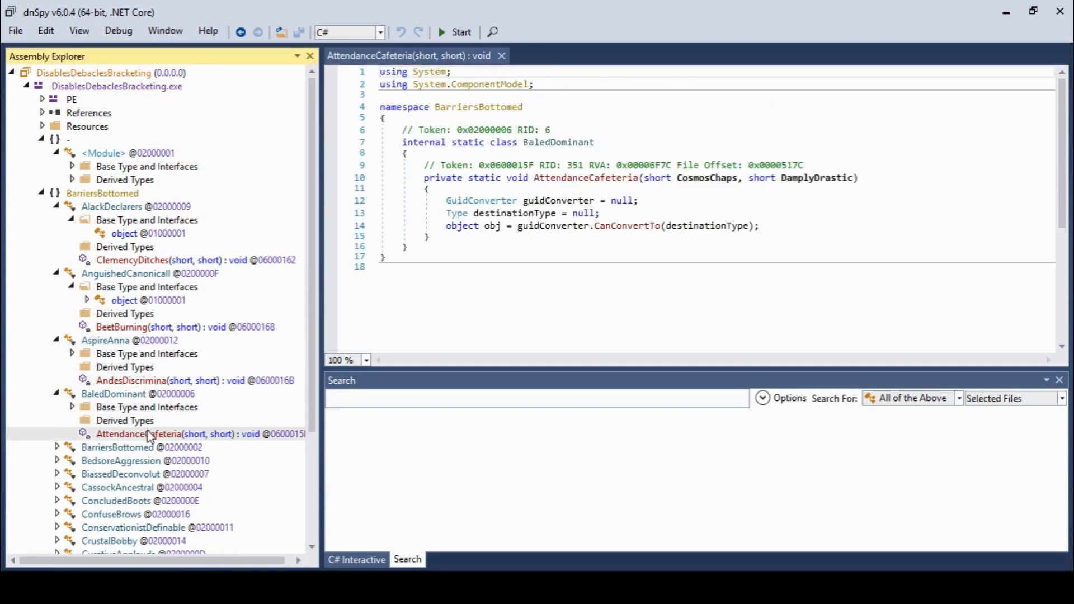
Expand the cleaned BarriersBottomed class to list its methods.
scroll(314, 337, "down", 1)
scroll(314, 337, "down", 4)
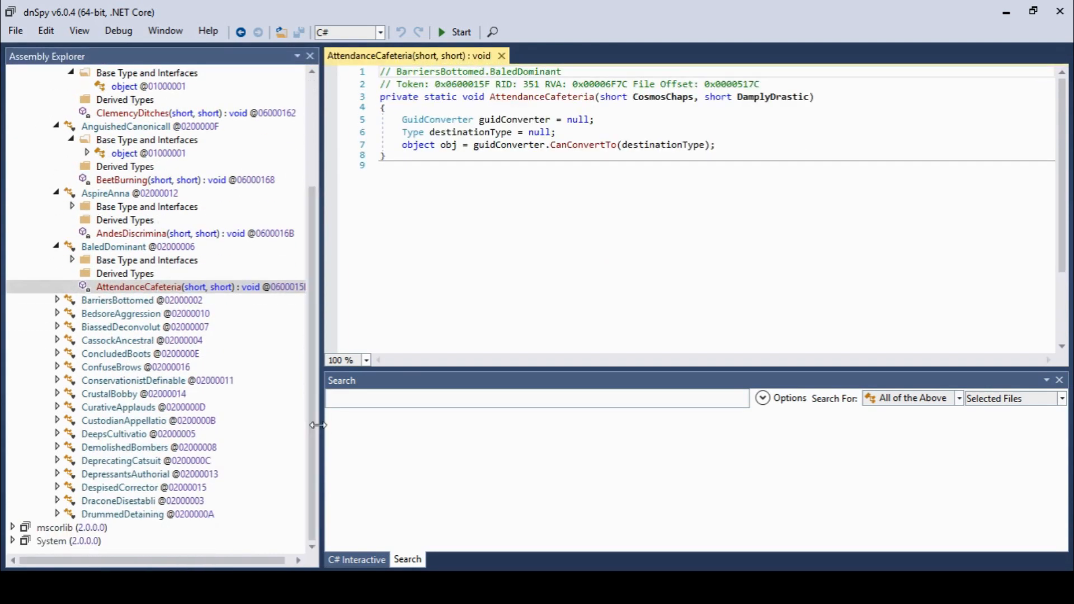
double_click(92, 303)
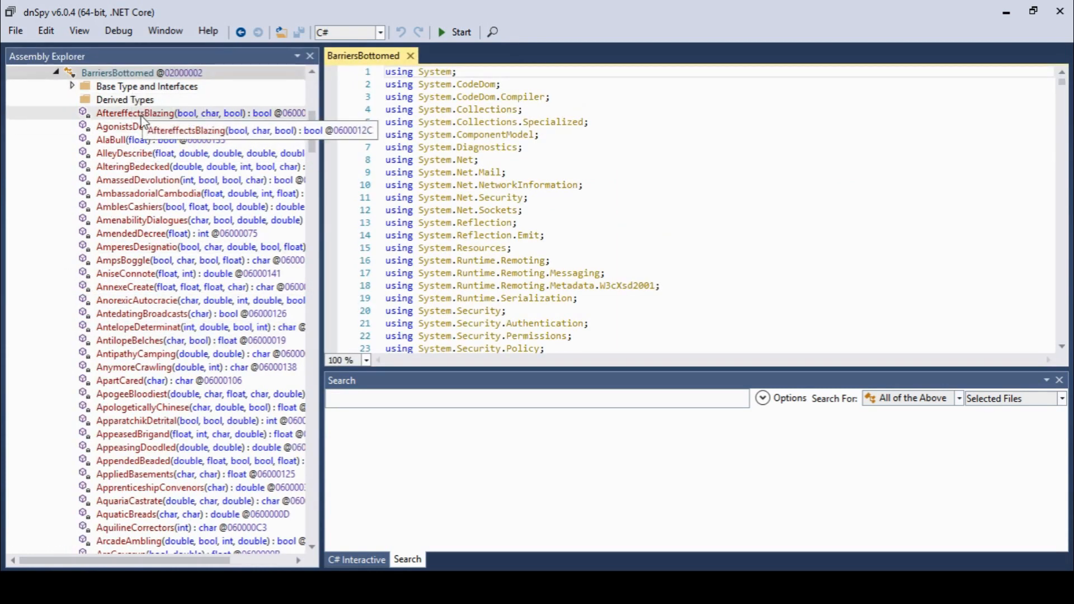
Go through the cleaned BarriersBottomed class's decompiled methods in order, from AftereffectsBlazing to AsleepCollocatio.
left_click(147, 113)
left_click(153, 140)
left_click(154, 153)
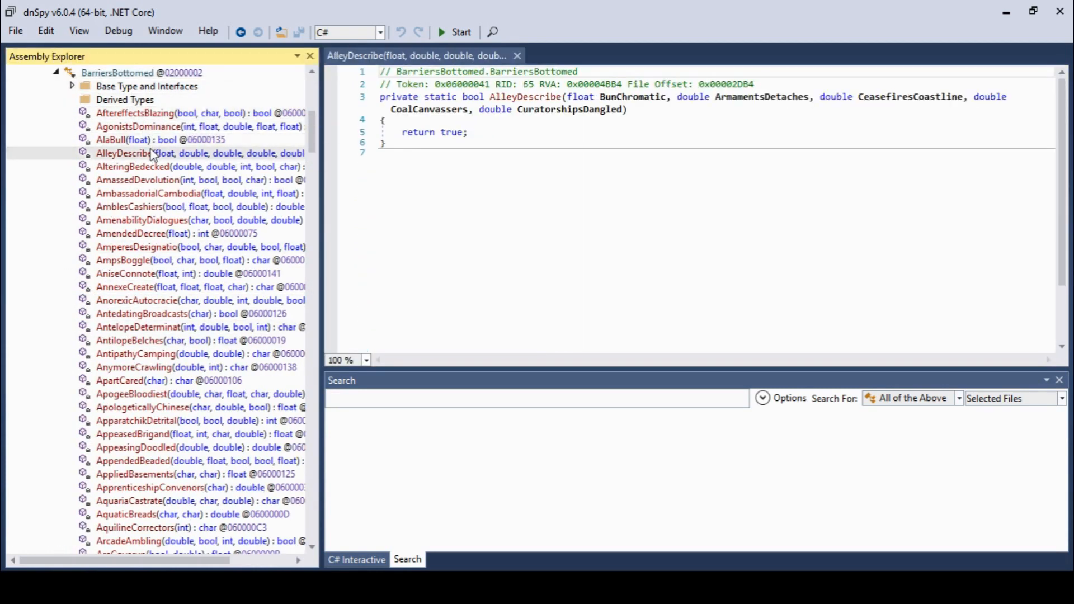
key("Down")
key("Down")
key("Down")
key("Down")
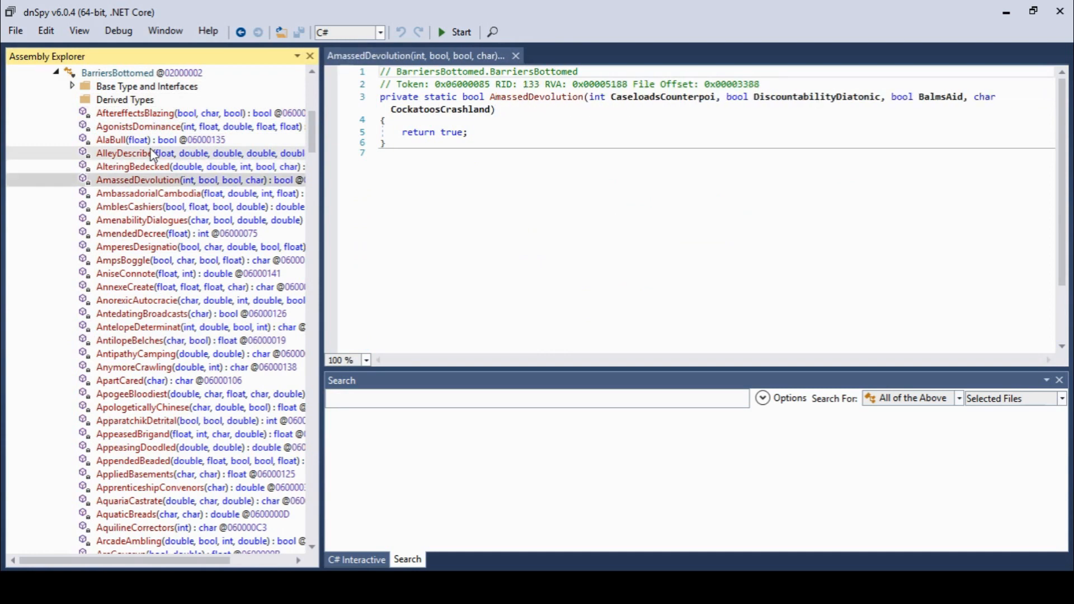
key("Down")
key("Down")
key("Down")
key("Down")
key("Down")
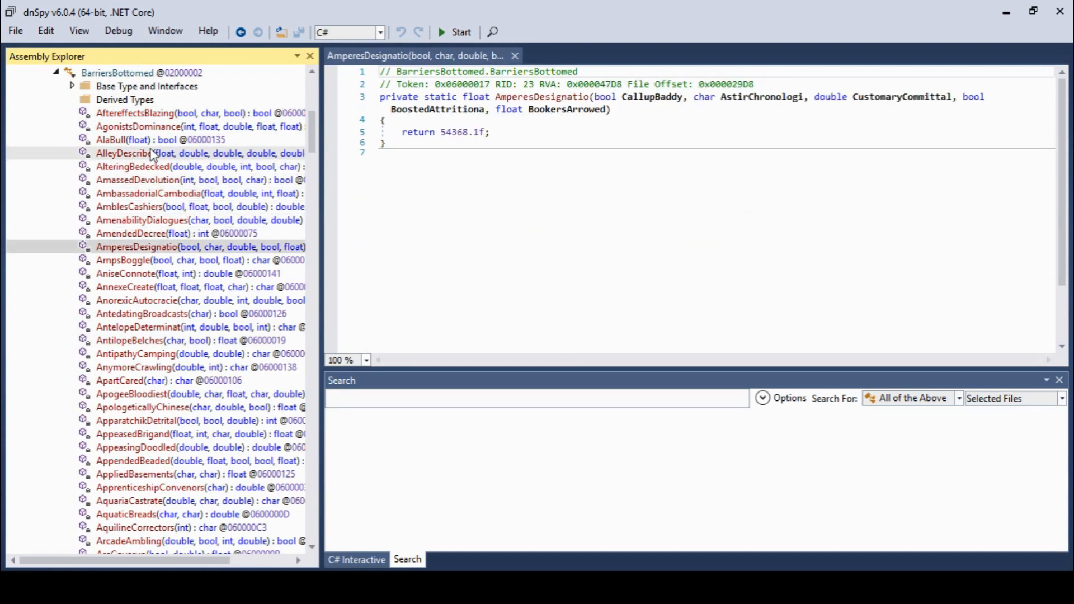
key("Up")
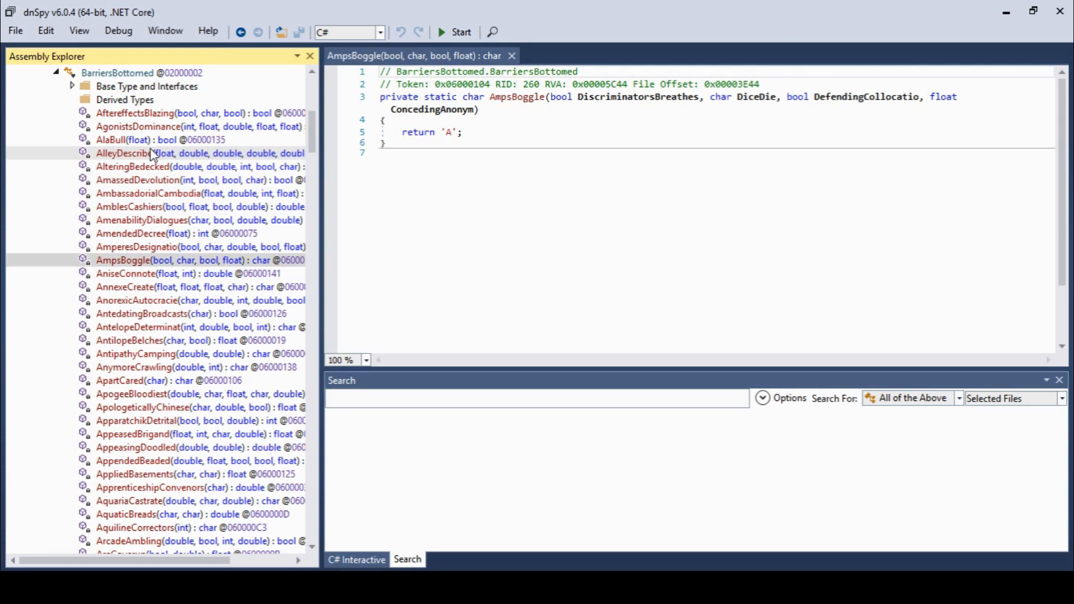
key("Down")
key("Down")
key("Down")
key("Down")
key("Down")
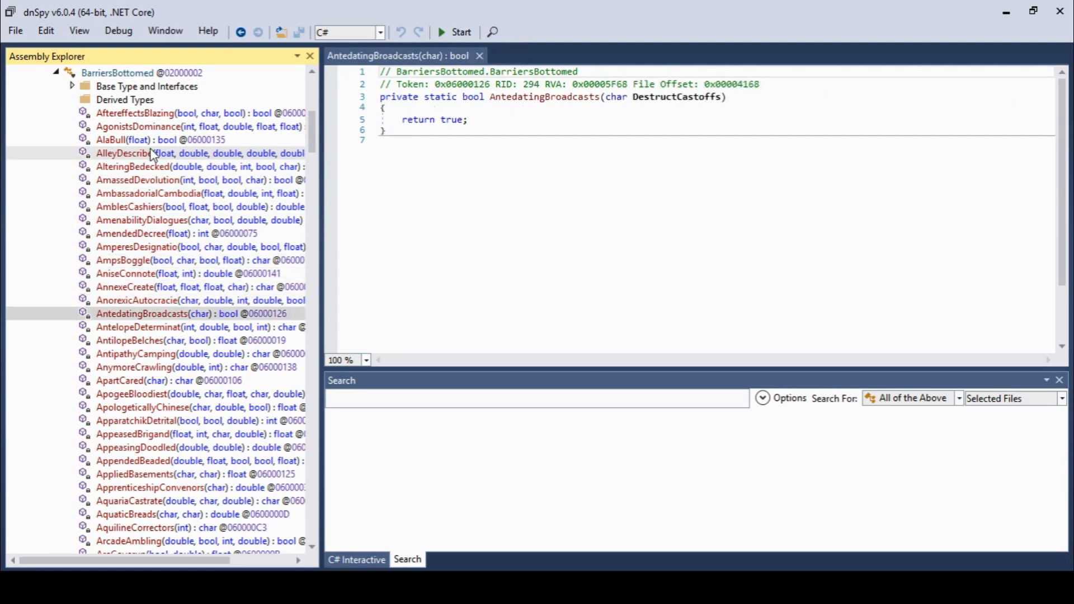
key("Down")
key("Down")
key("Down")
key("Up")
key("Down")
key("Down")
key("Down")
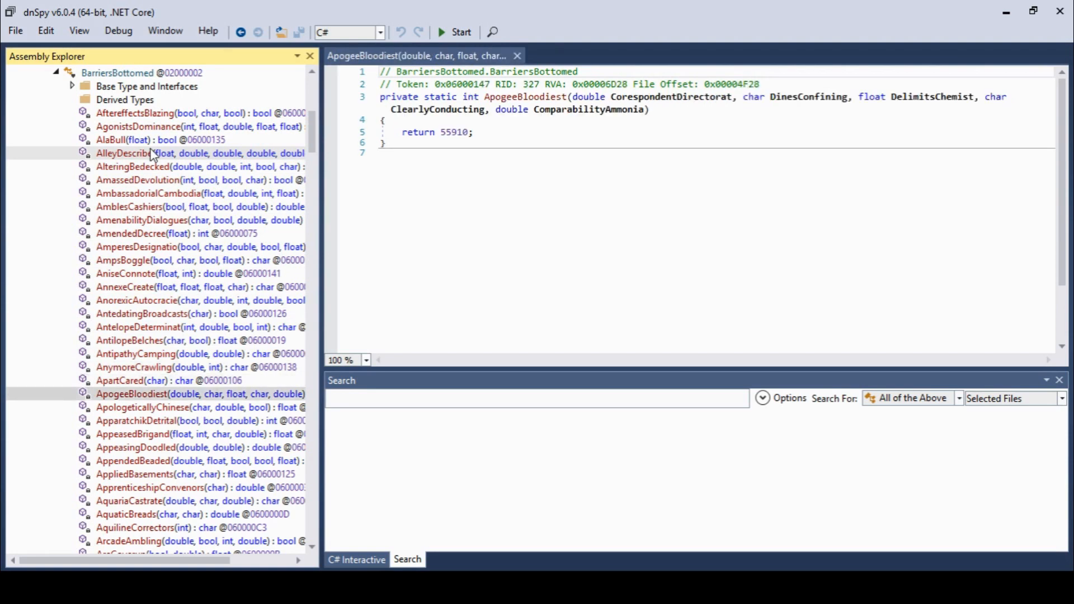
key("Down")
key("Down")
key("Down")
key("Down")
key("Down")
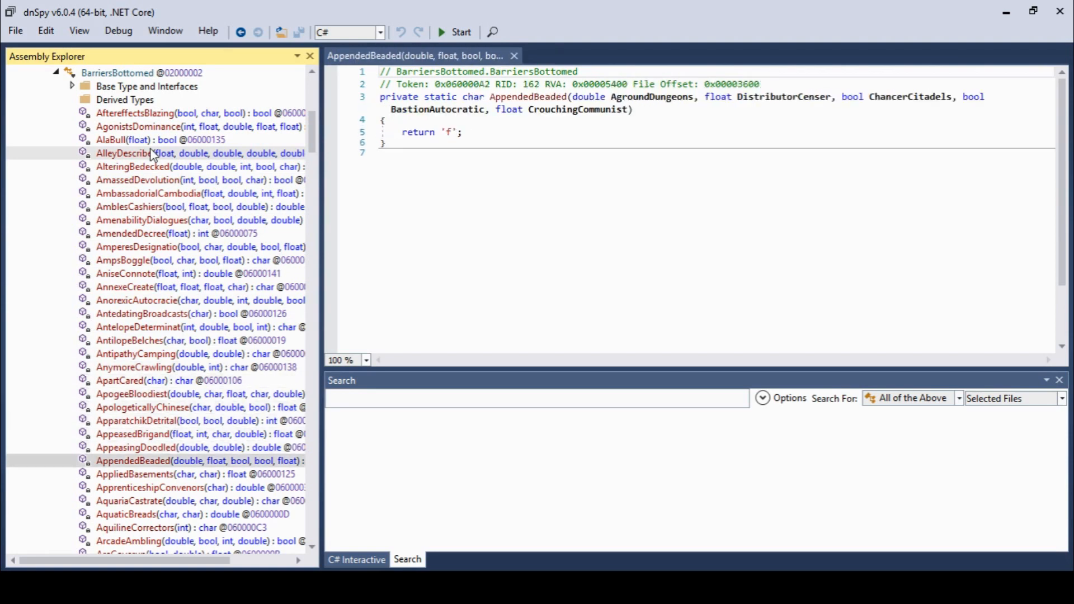
key("Down")
key("Down")
key("Down")
key("Down")
key("Down")
key("Down")
key("Down")
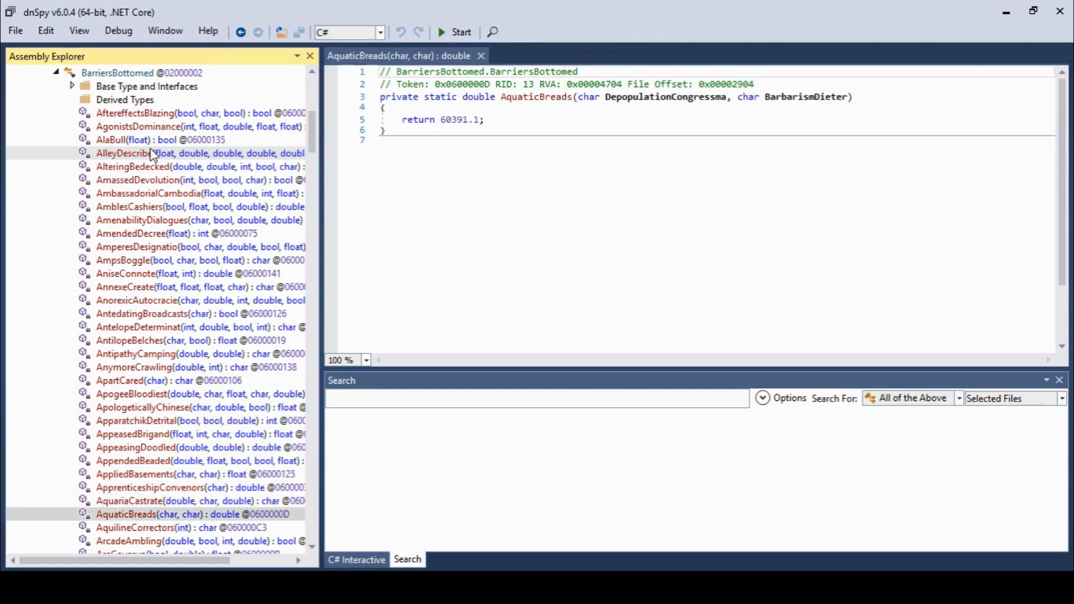
key("Down")
key("Down")
key("Down")
key("Down")
key("Down")
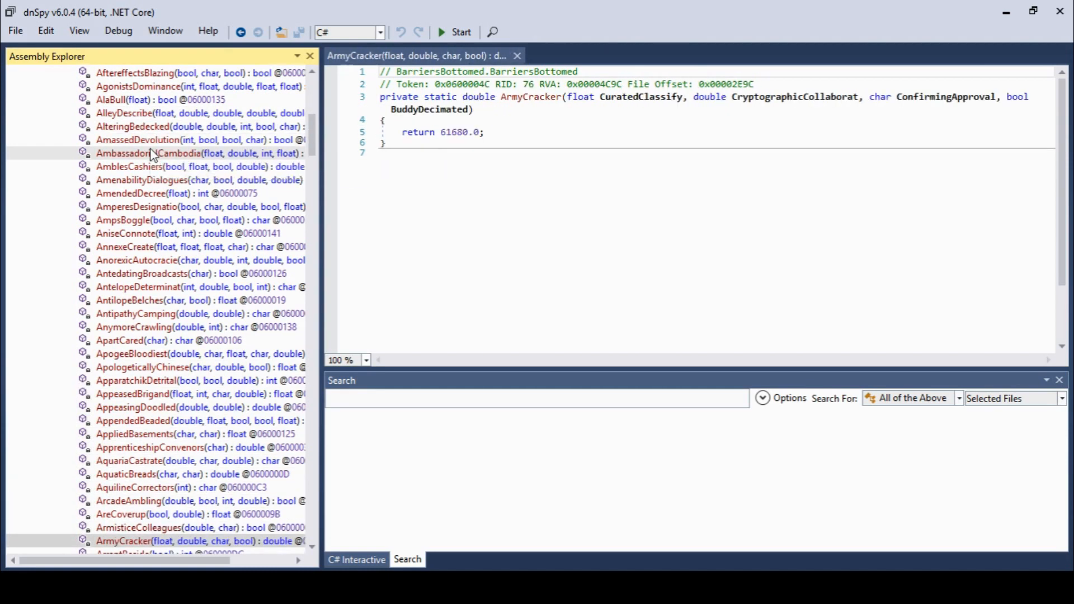
key("Down")
key("Down")
key("Down")
key("Down")
key("Down")
key("Down")
key("Down")
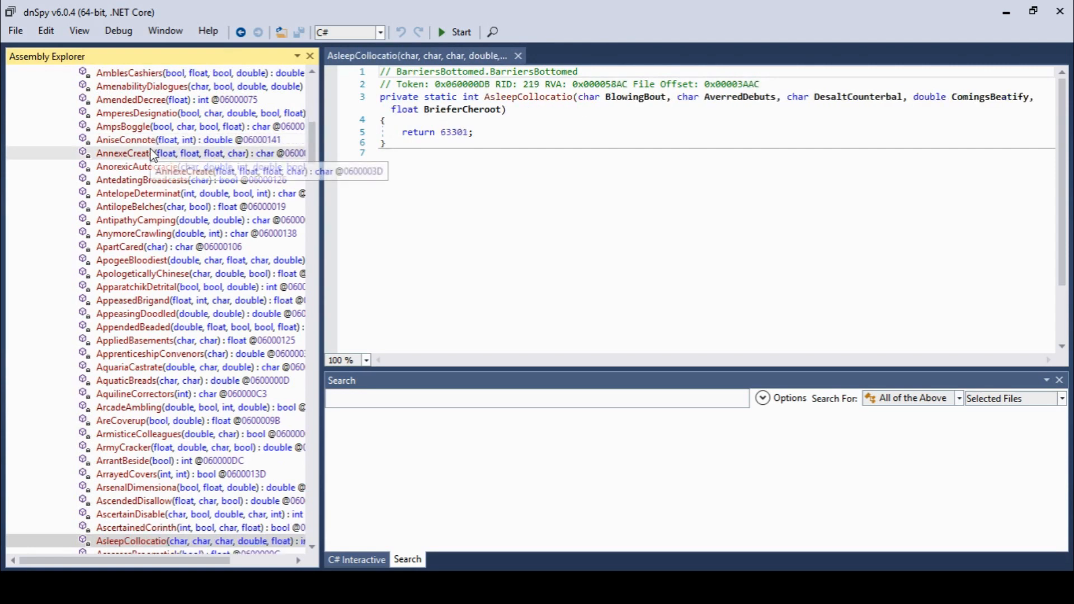
Go through the BarriersBottomed class's decompiled methods in order, from AssessesBroomstick to DeferredCells.
key("Down")
key("Down")
key("Down")
key("Down")
key("Down")
key("Down")
key("Down")
key("Down")
key("Down")
key("Down")
key("Down")
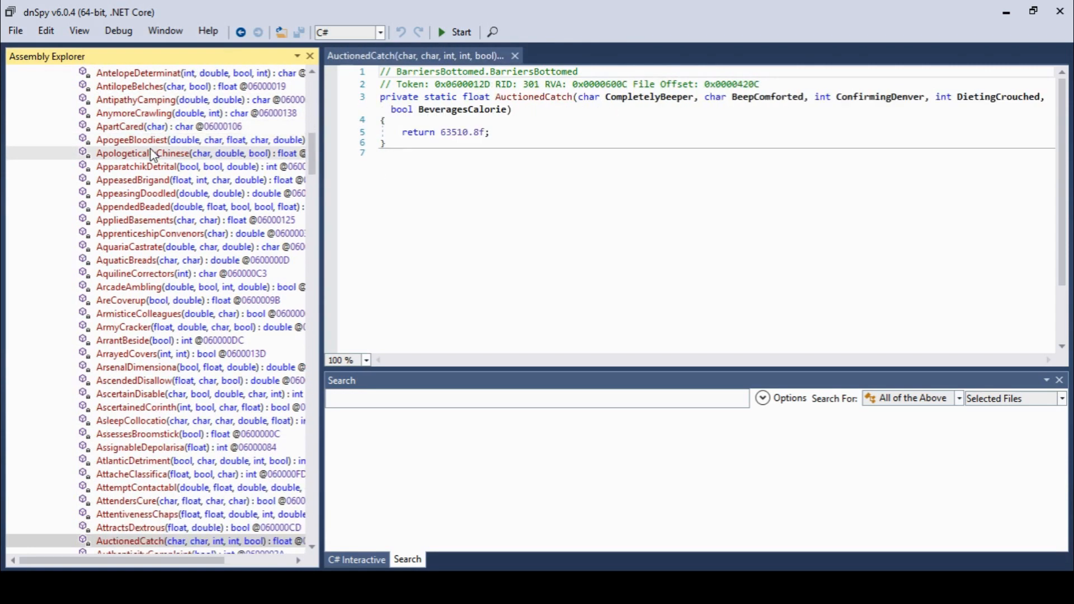
key("Down")
key("Down")
key("Down")
key("Down")
key("Down")
key("Down")
key("Down")
key("Down")
key("Down")
key("Down")
key("Down")
key("Down")
key("Down")
key("Down")
key("Down")
key("Down")
key("Down")
key("Down")
key("Down")
key("Down")
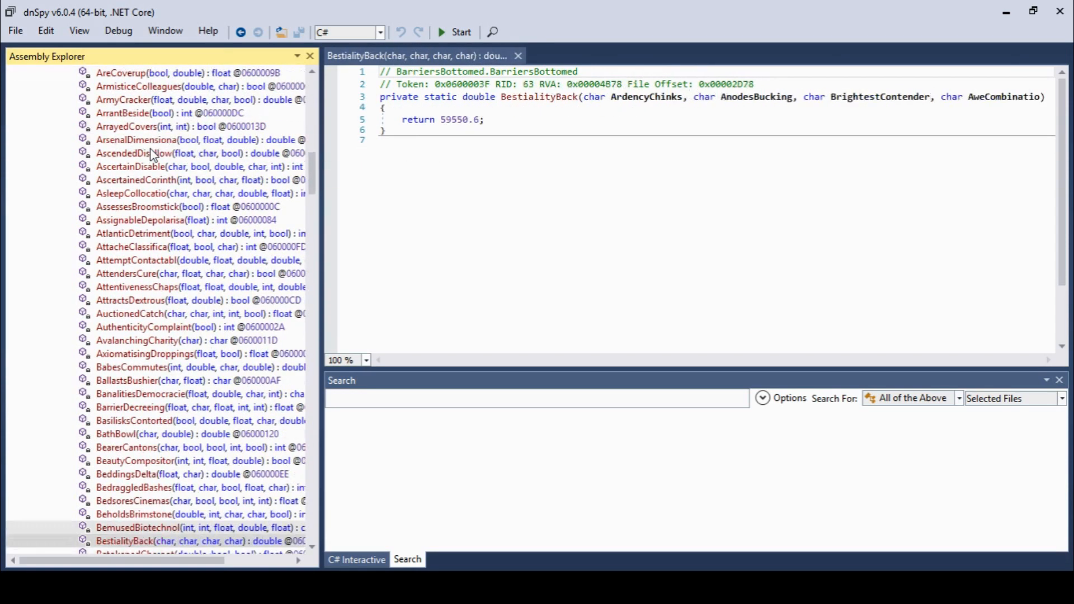
key("Down")
key("Down")
key("Down")
key("Down")
key("Down")
key("Down")
key("Down")
key("Down")
key("Down")
key("Down")
key("Up")
key("Up")
key("Up")
key("Up")
key("Up")
key("Up")
key("Down")
key("Down")
key("Down")
key("Down")
key("Down")
key("Down")
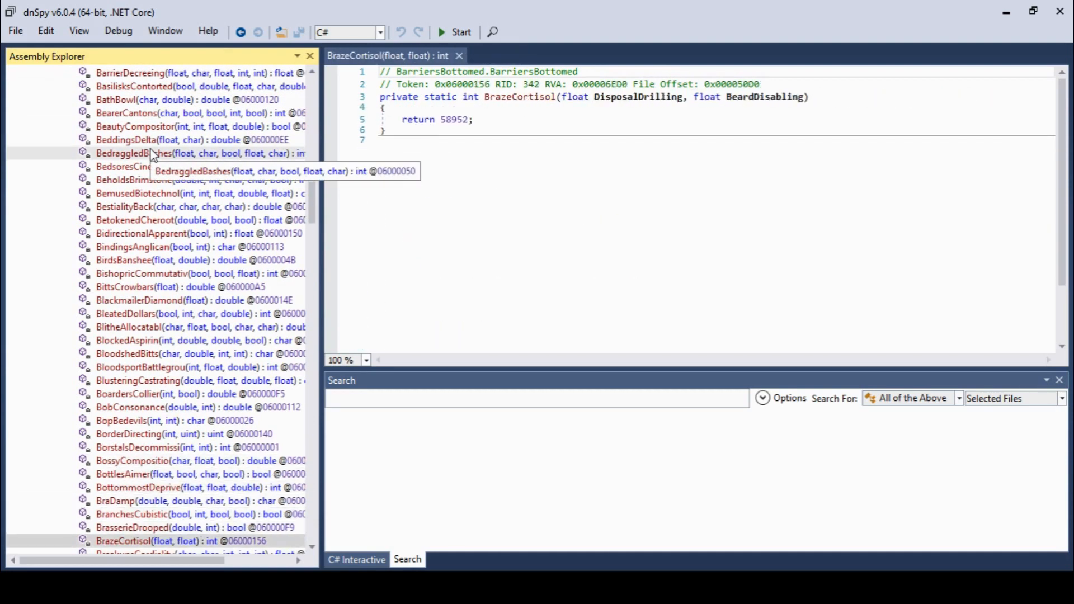
key("Down")
key("Down")
key("Down")
key("Down")
key("Down")
key("Down")
key("Down")
key("Down")
key("Down")
key("Down")
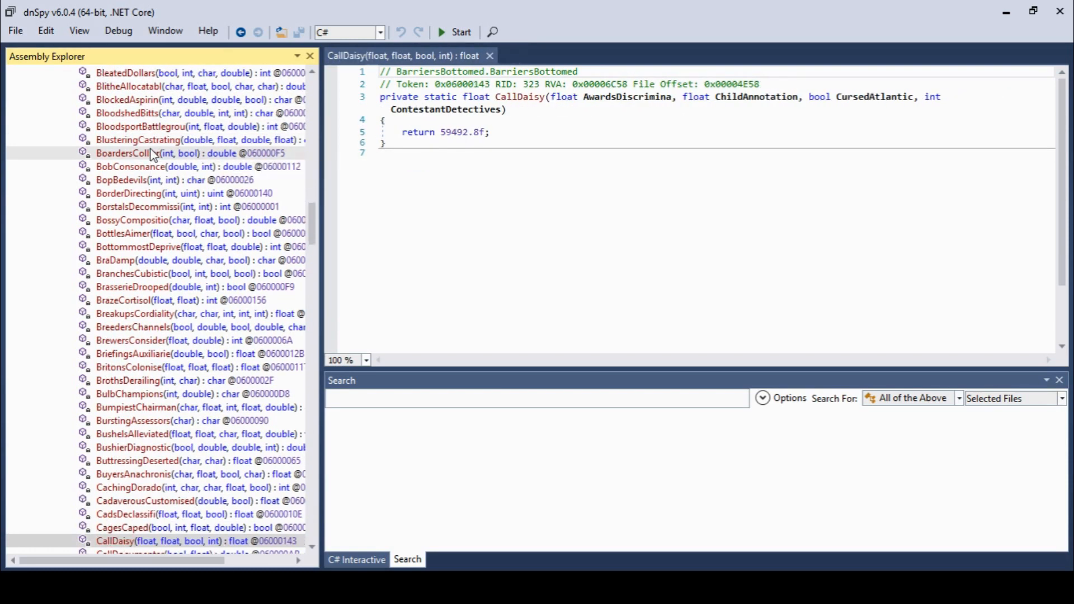
key("Down")
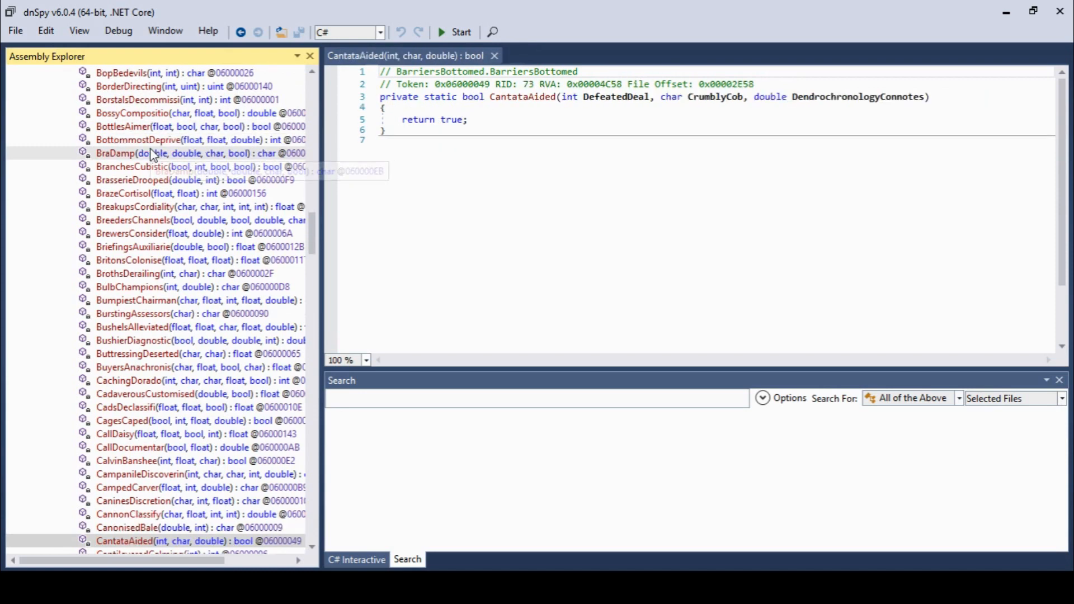
key("Down")
key("Down")
key("Down")
key("Down")
key("Down")
key("Down")
key("Down")
key("Down")
key("Down")
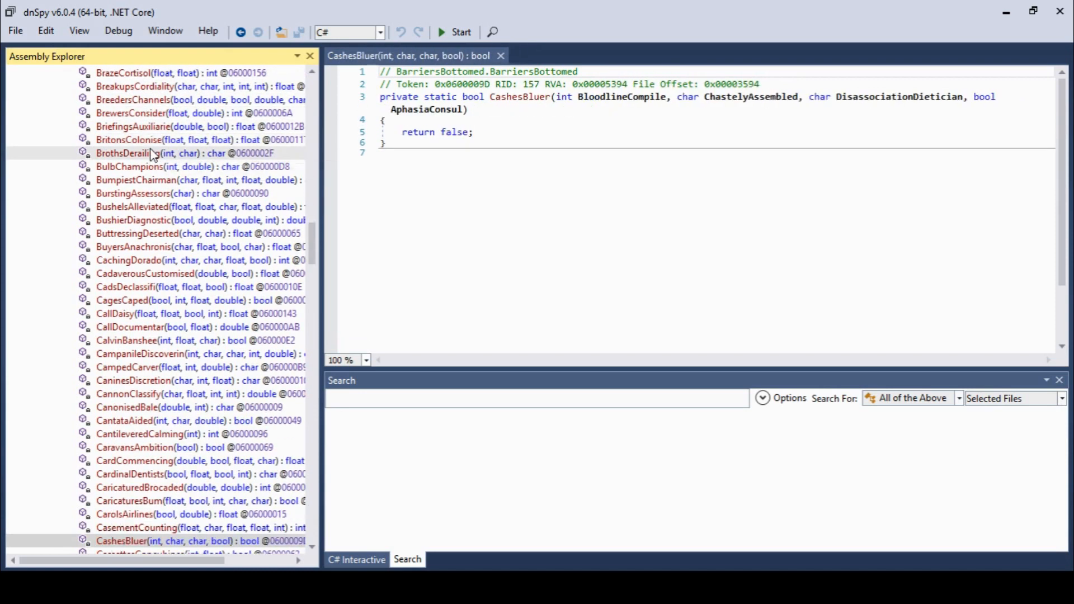
key("Down")
key("Down")
key("Down")
key("Down")
key("Down")
key("Down")
key("Down")
key("Down")
key("Down")
key("Down")
key("Down")
key("Down")
key("Down")
key("Down")
key("Down")
key("Down")
key("Down")
key("Down")
key("Down")
key("Down")
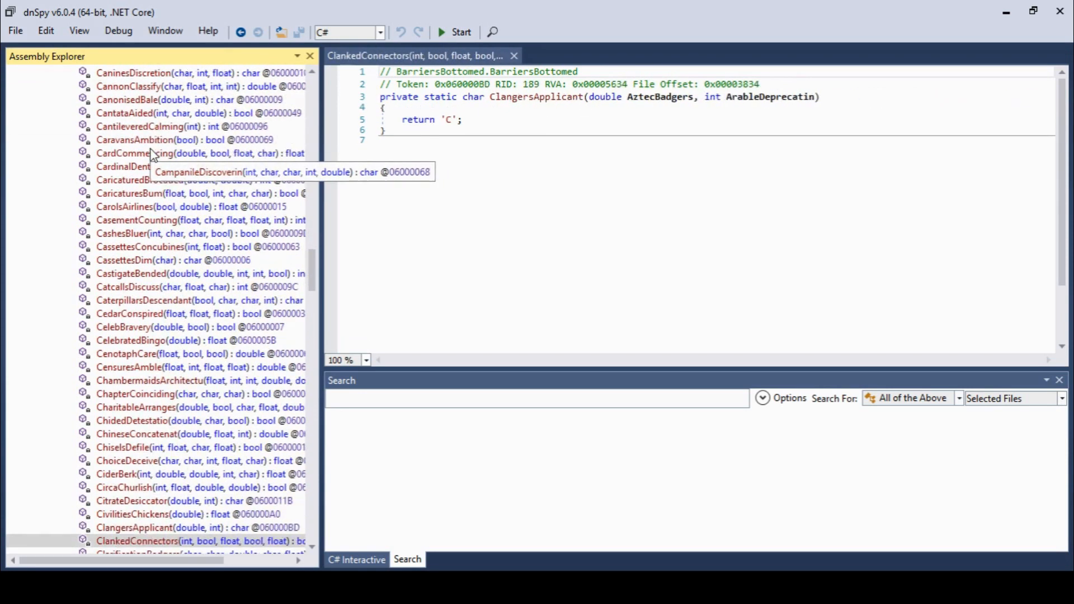
key("Down")
key("Down")
key("Down")
key("Down")
key("Down")
key("Down")
key("Down")
key("Down")
key("Down")
key("Down")
key("Down")
key("Down")
key("Down")
key("Down")
key("Down")
key("Down")
key("Down")
key("Down")
key("Down")
key("Down")
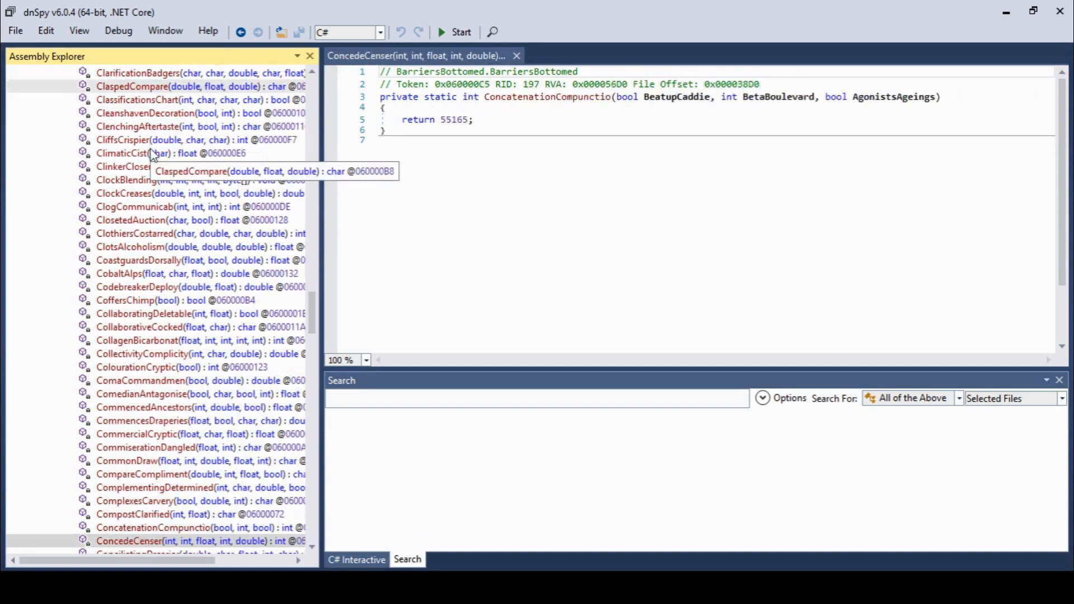
key("Down")
key("Down")
key("Down")
key("Down")
key("Down")
key("Down")
key("Down")
key("Down")
key("Down")
key("Down")
key("Down")
key("Down")
key("Down")
key("Down")
key("Down")
key("Down")
key("Down")
key("Down")
key("Down")
key("Down")
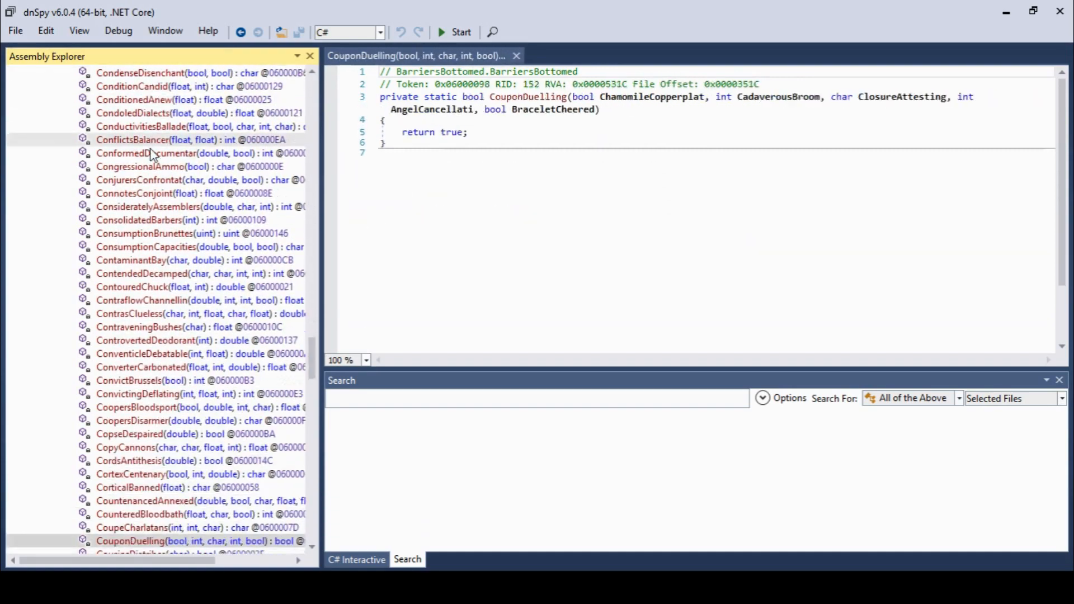
key("Down")
key("Down")
key("Down")
key("Down")
key("Down")
key("Down")
key("Down")
key("Down")
key("Down")
key("Down")
key("Down")
key("Down")
key("Down")
key("Down")
key("Down")
key("Down")
key("Down")
key("Down")
key("Down")
key("Down")
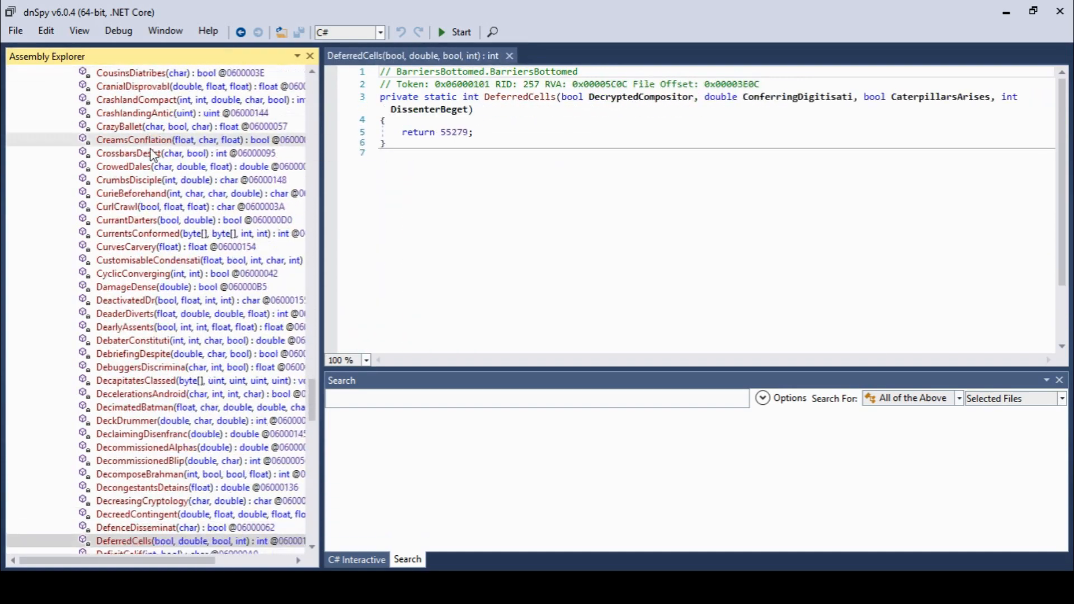
Go through the BarriersBottomed class's decompiled methods in order, from DeficitCalif to DialecticsDearness.
key("Down")
key("Down")
key("Down")
key("Down")
key("Down")
key("Down")
key("Down")
key("Down")
key("Down")
key("Down")
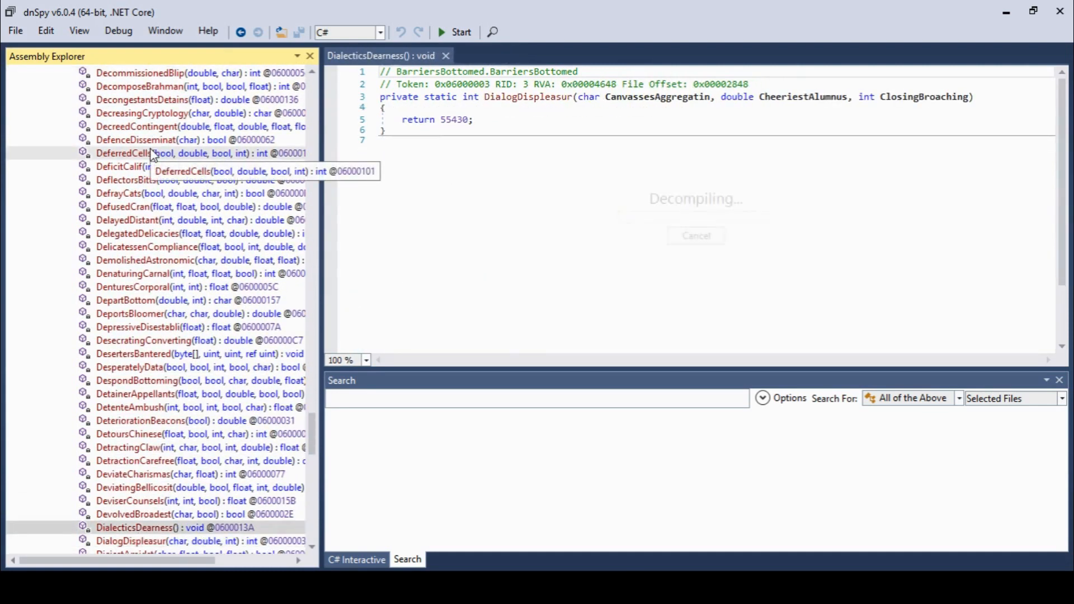
key("Down")
key("Down")
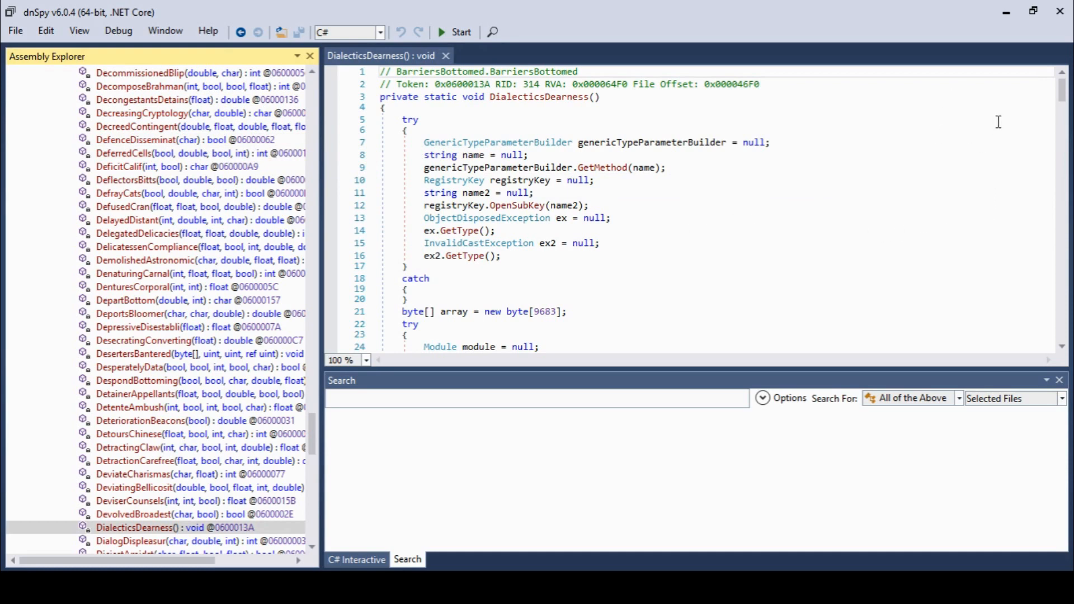
Read through the decompiled code of the DialecticsDearness method, including its byte array handling, assembly loading and method enumeration.
left_click_drag(1066, 99, 1068, 109)
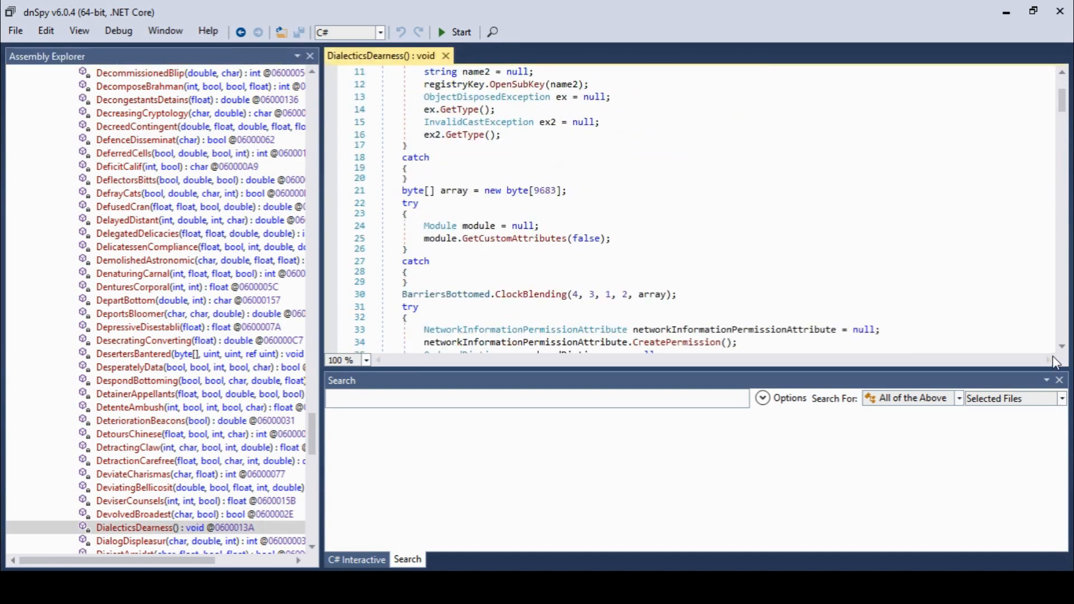
left_click(1063, 351)
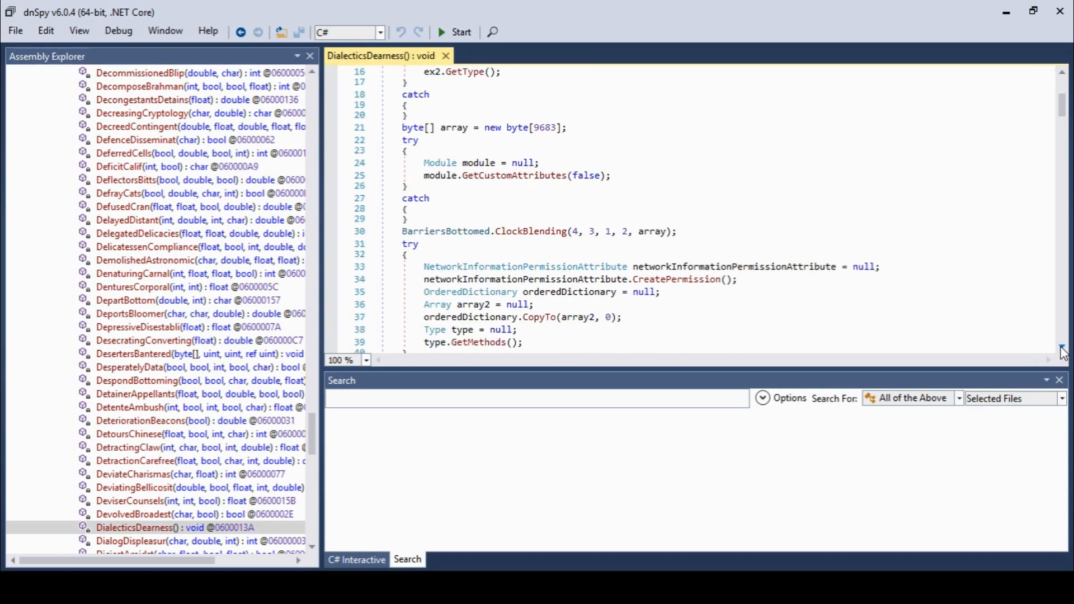
left_click(1063, 351)
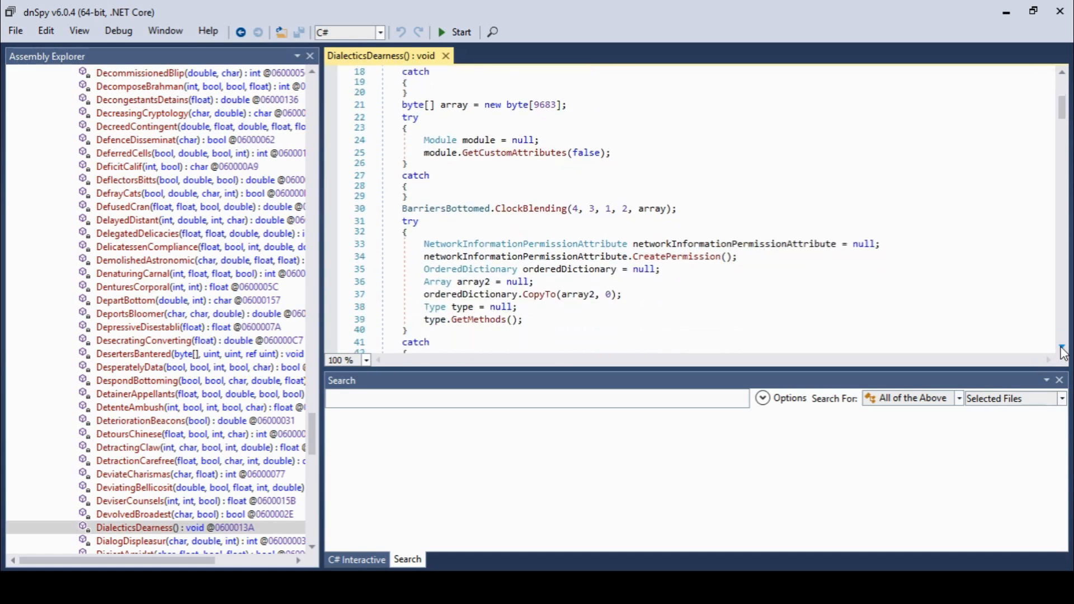
left_click(1063, 351)
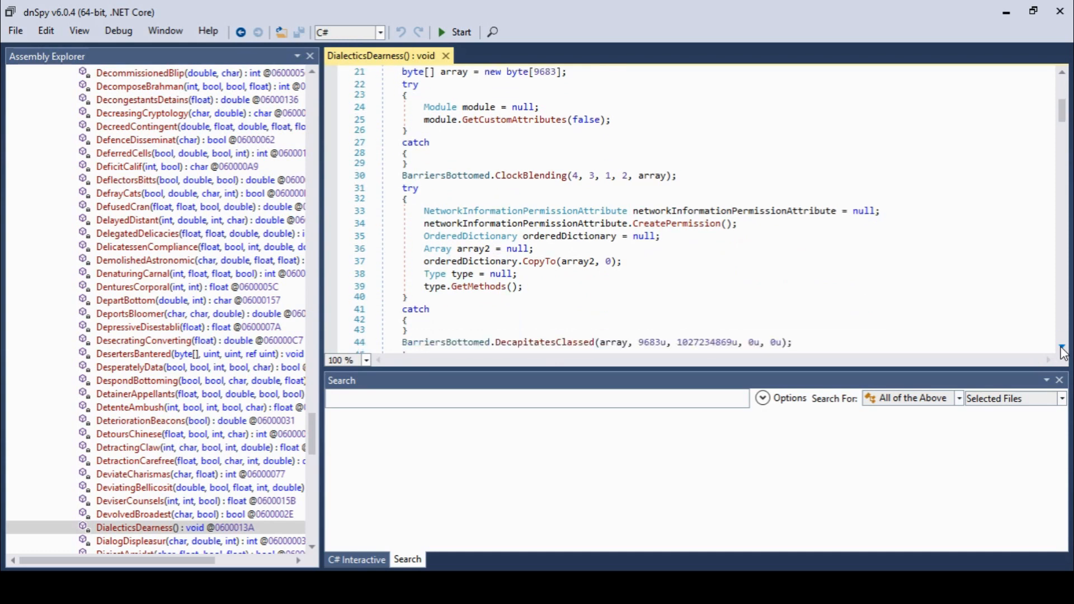
left_click(1063, 352)
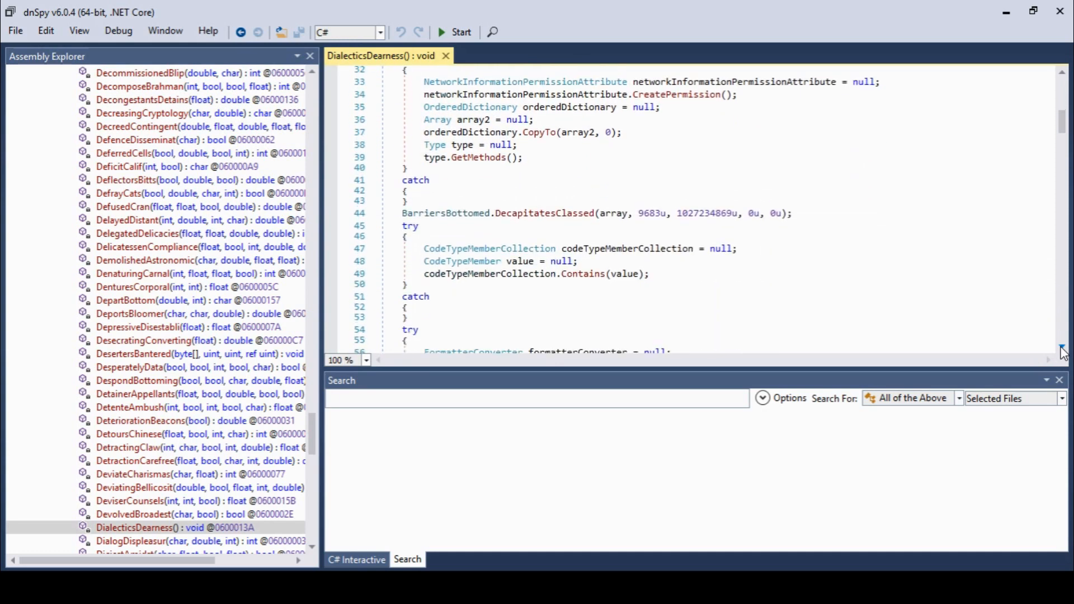
left_click(1063, 351)
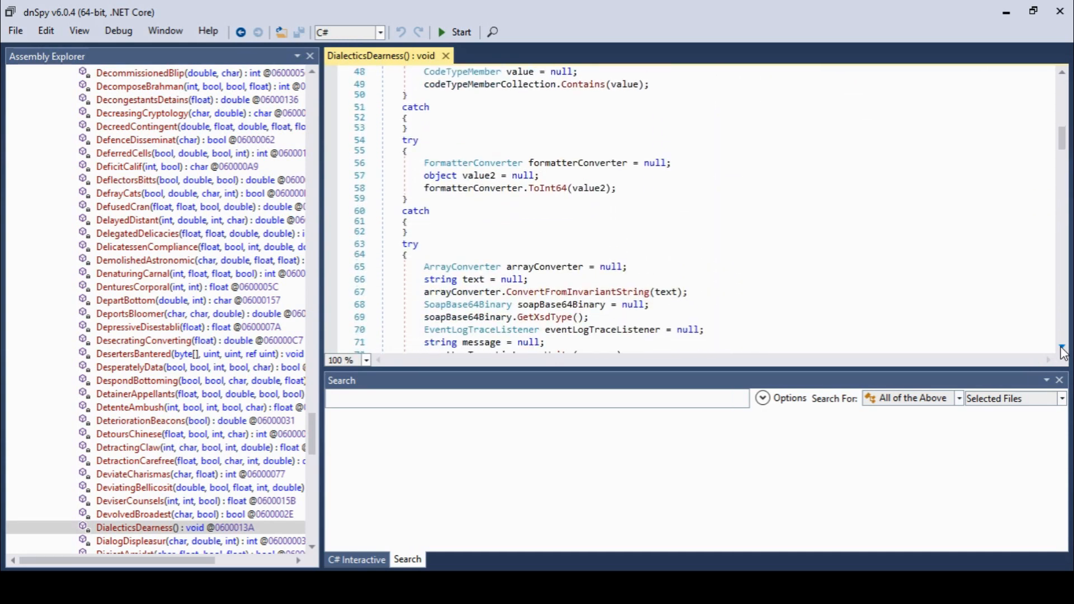
left_click(1063, 352)
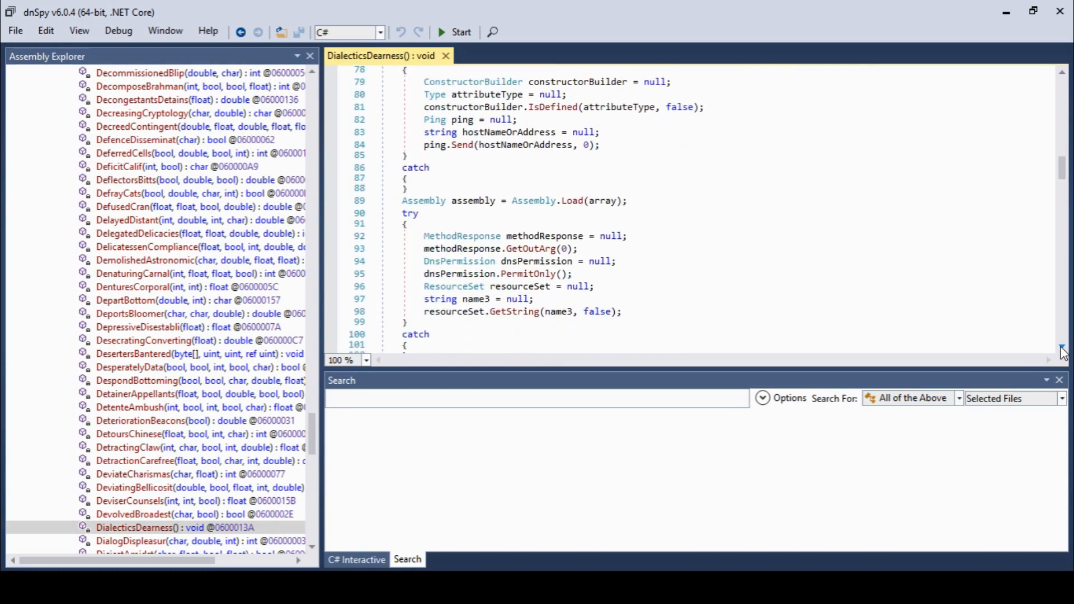
left_click(1063, 352)
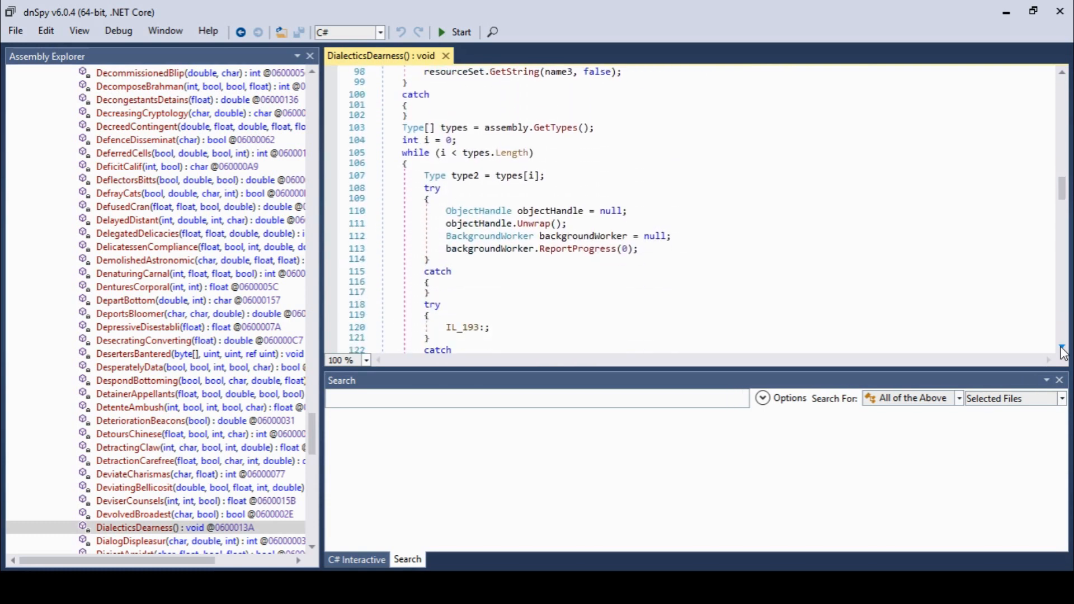
left_click(1063, 352)
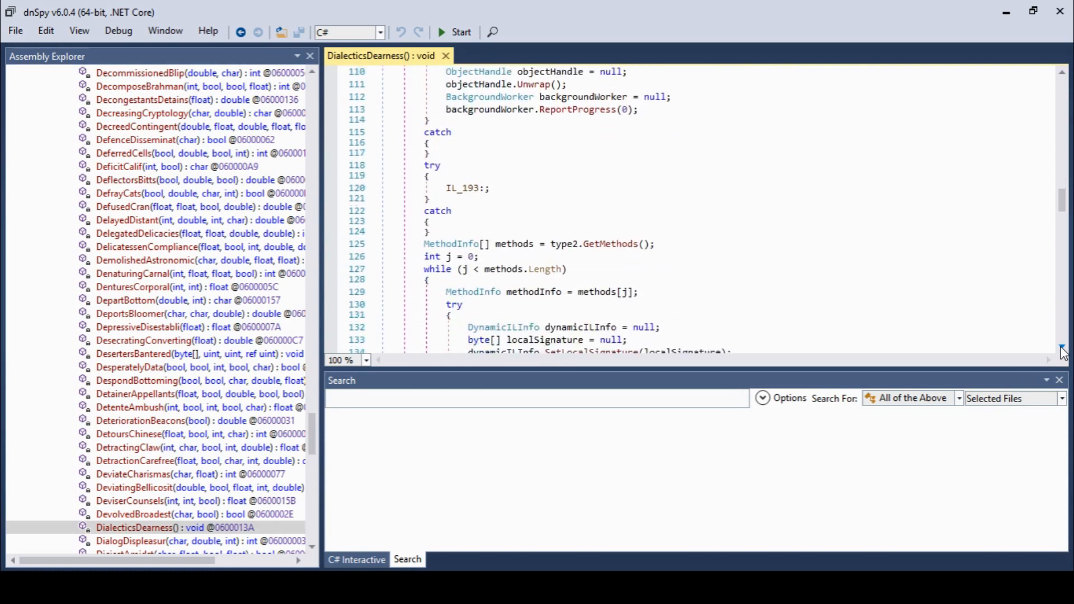
left_click(1063, 351)
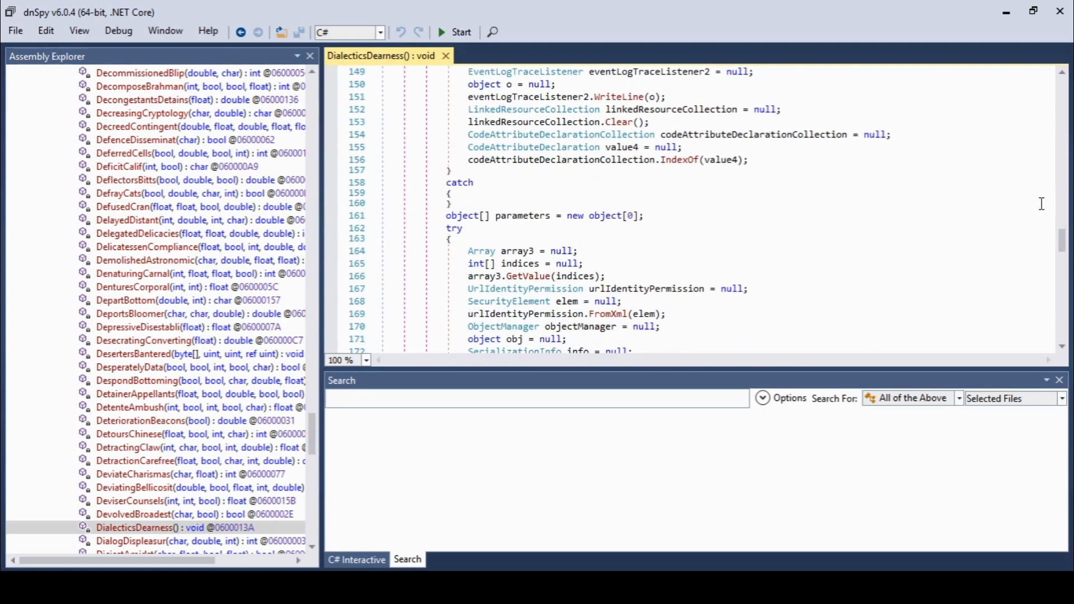
left_click_drag(1065, 249, 1056, 98)
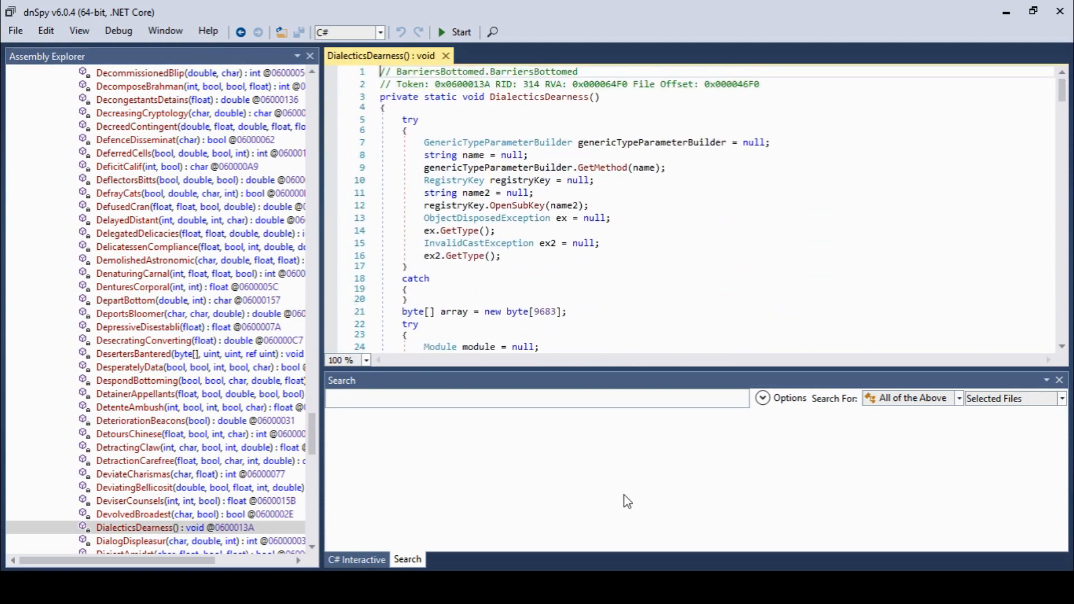
Review the decompiled BarriersBottomed methods between DeflectorsBitts and DeportsBloomer.
left_click(168, 180)
left_click(205, 207)
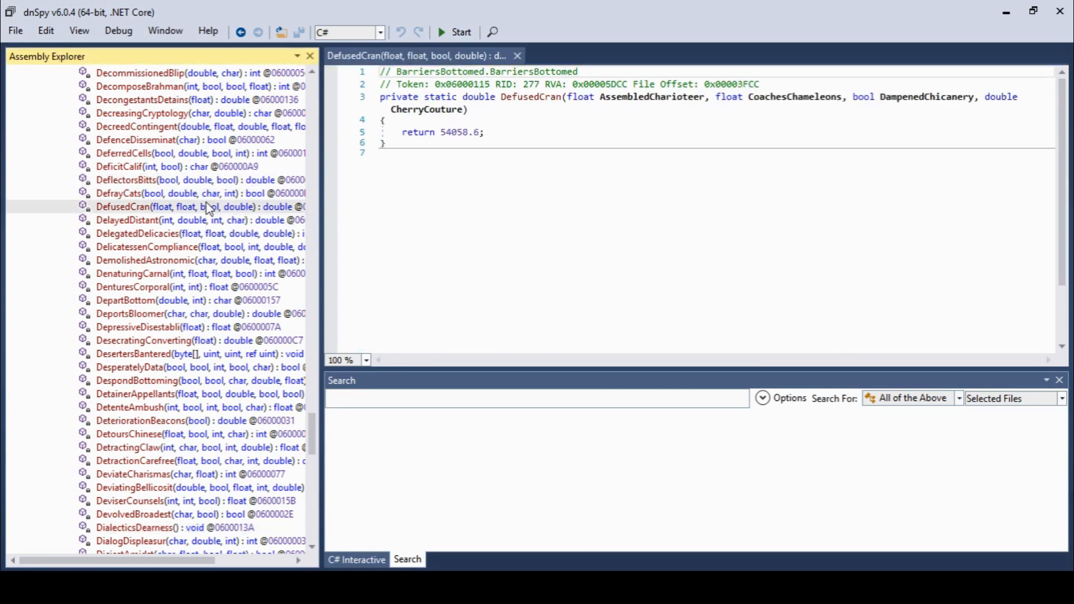
left_click(200, 221)
left_click(199, 234)
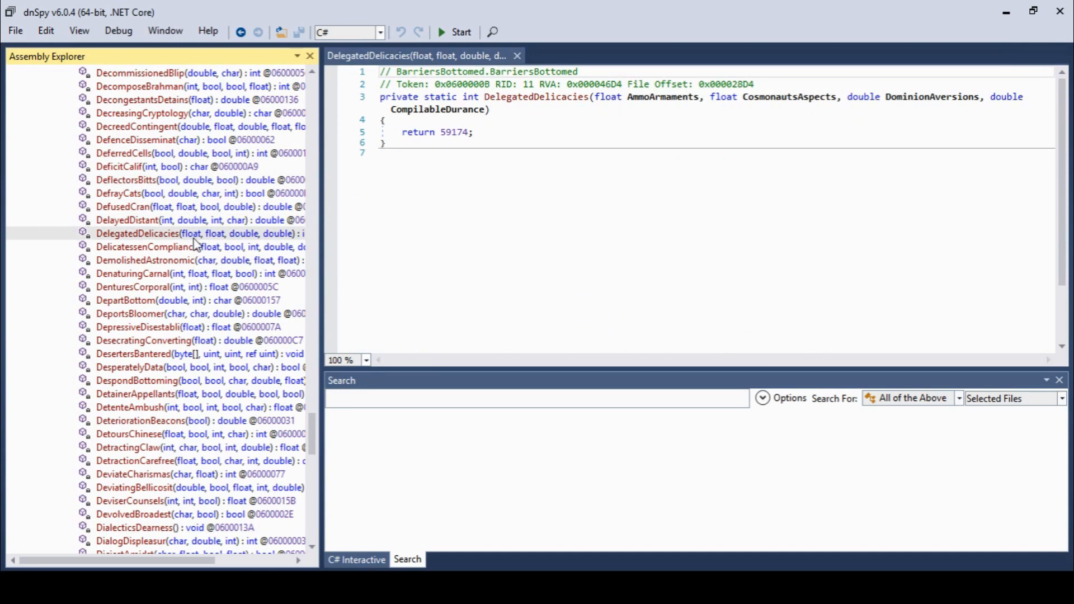
left_click(198, 247)
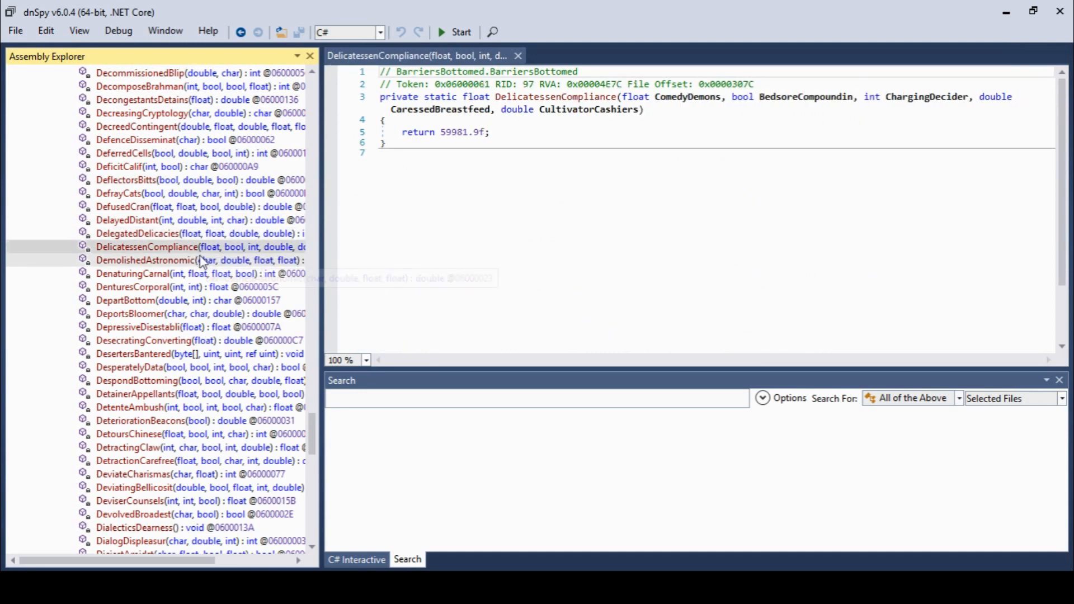
left_click(203, 261)
left_click(203, 274)
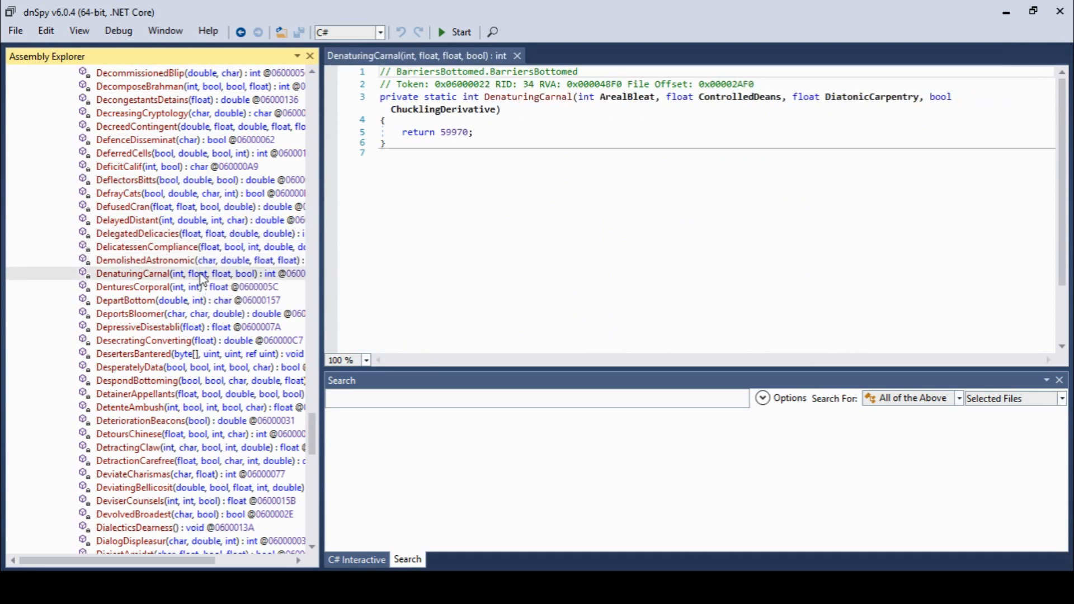
left_click(203, 288)
left_click(203, 315)
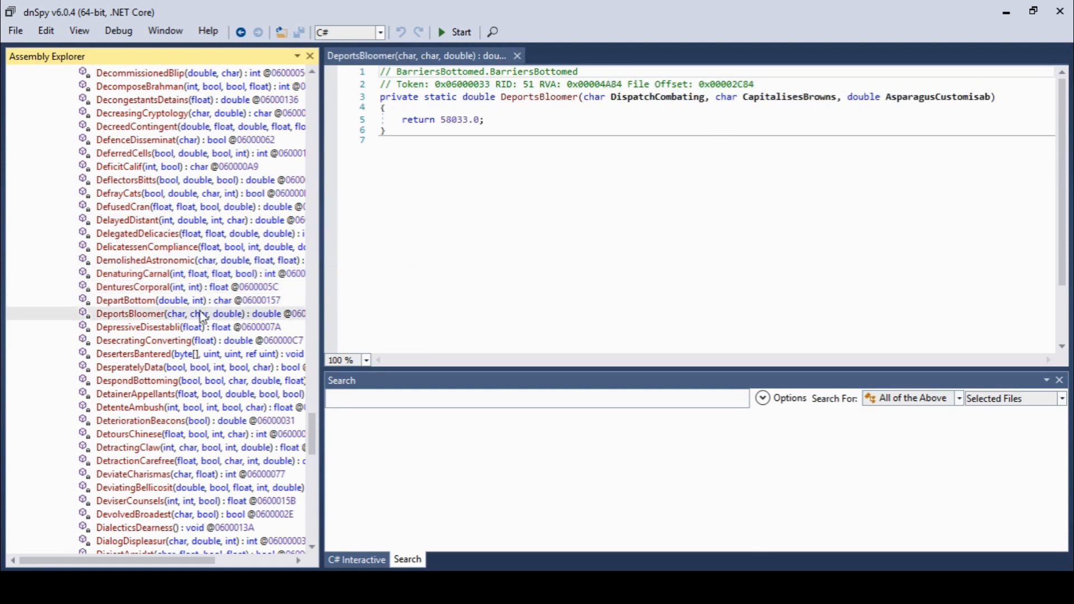
Examine the decompiled code of the DesertersBantered method through to its end.
left_click(204, 354)
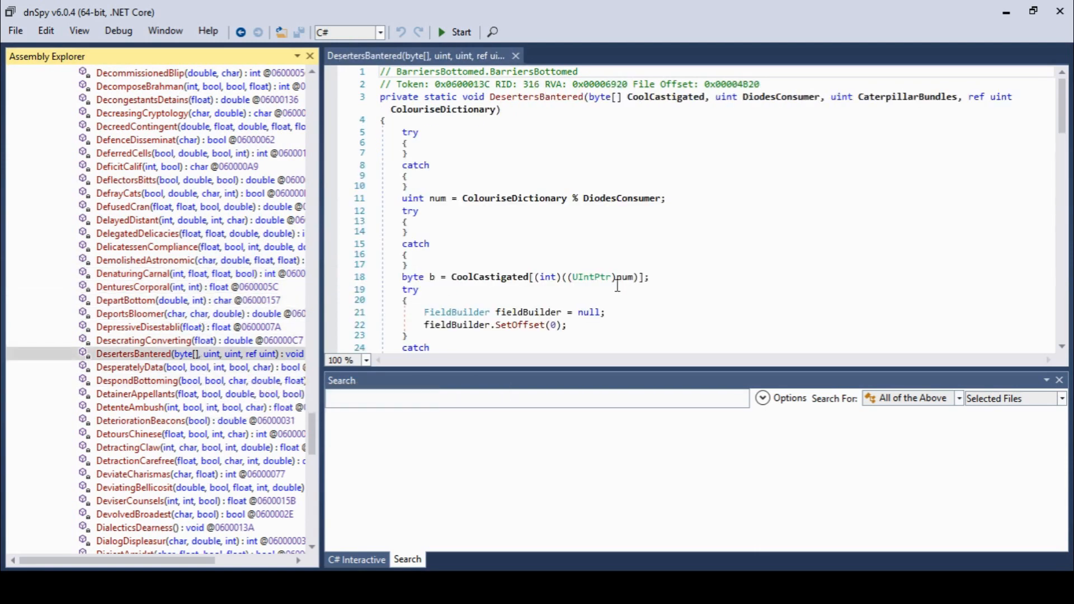
left_click(1068, 358)
scroll(1067, 355, "down", 6)
scroll(1067, 355, "down", 7)
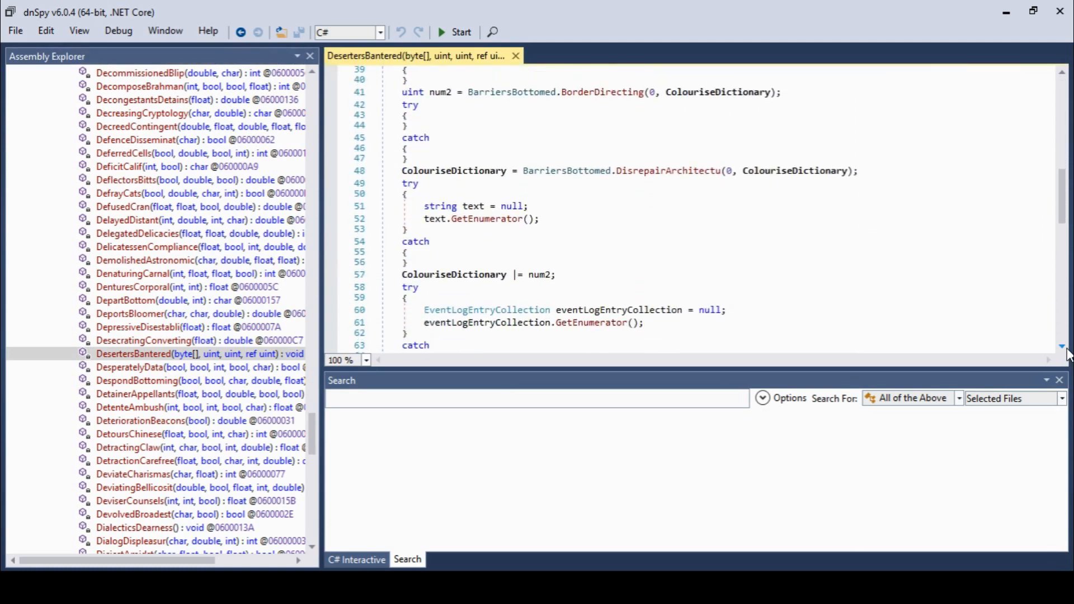
left_click_drag(1064, 223, 1063, 289)
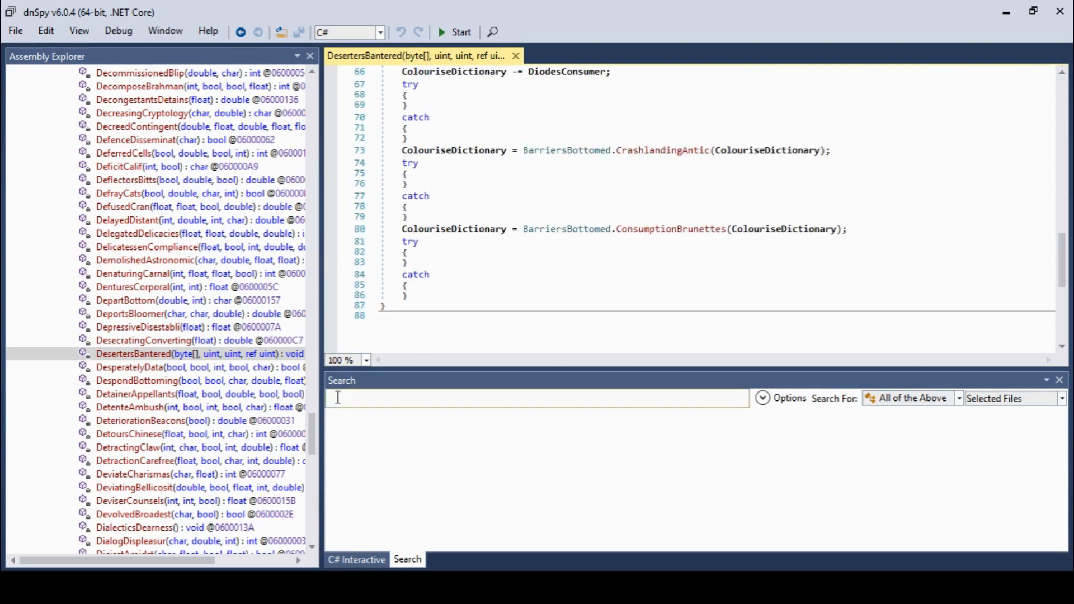
Inspect the DumplingDerails, DrilledDislocatio, DressesAmplificat and Main methods at the end of the BarriersBottomed class.
left_click_drag(312, 426, 323, 508)
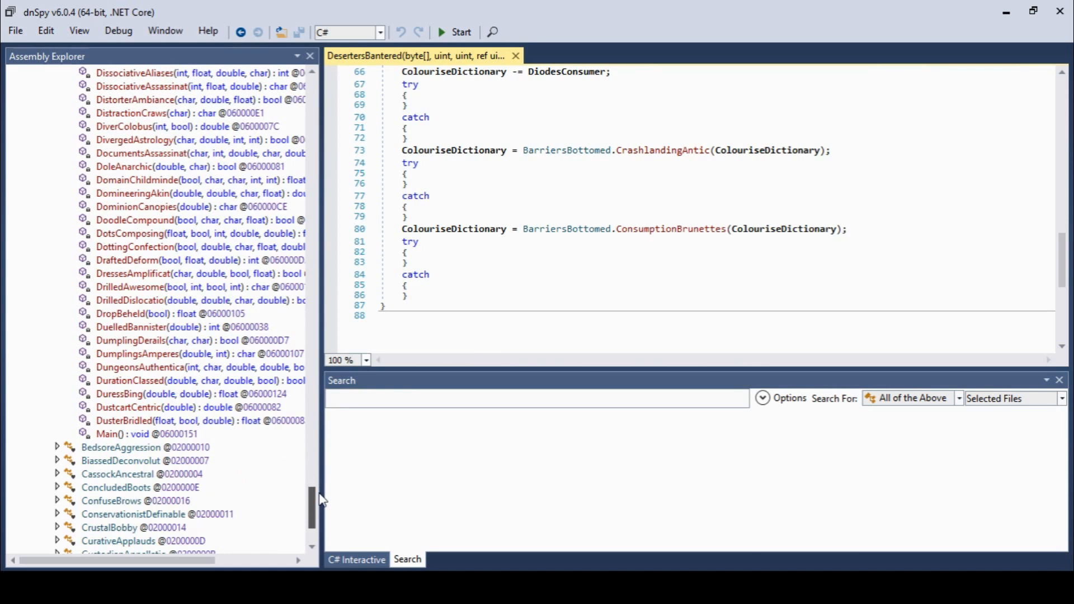
left_click(147, 341)
left_click(154, 302)
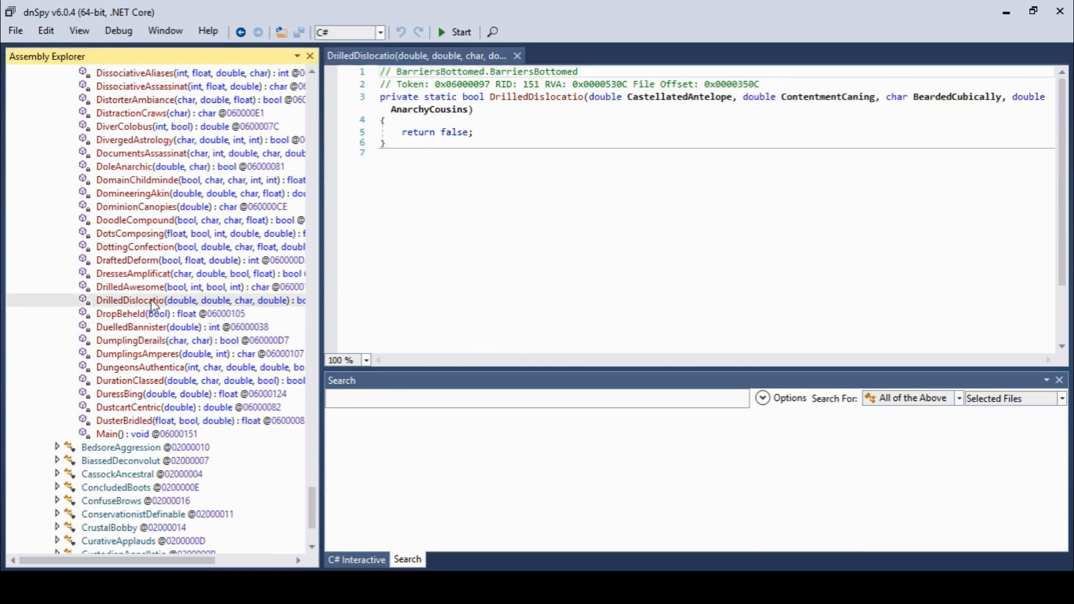
left_click(142, 275)
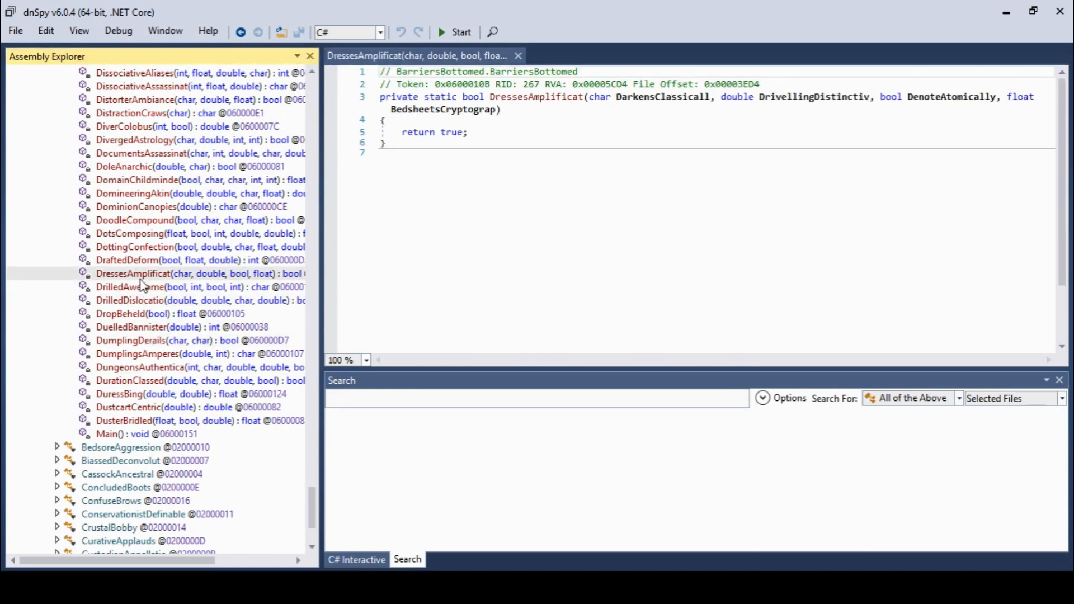
left_click(144, 435)
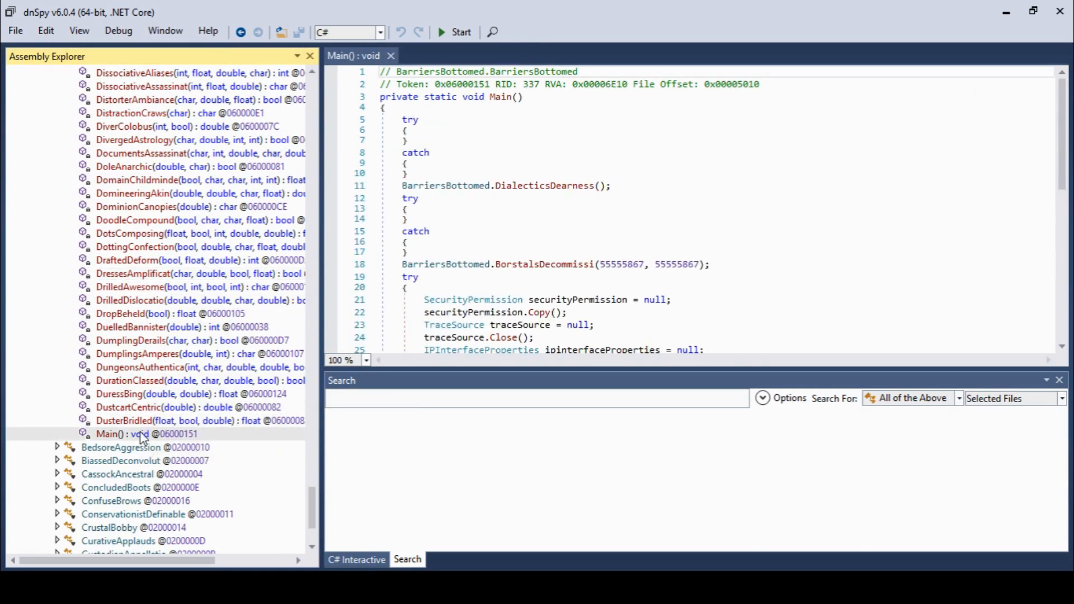
mouse_move(1066, 169)
left_mouse_down()
mouse_move(1070, 241)
mouse_move(1070, 160)
left_mouse_up()
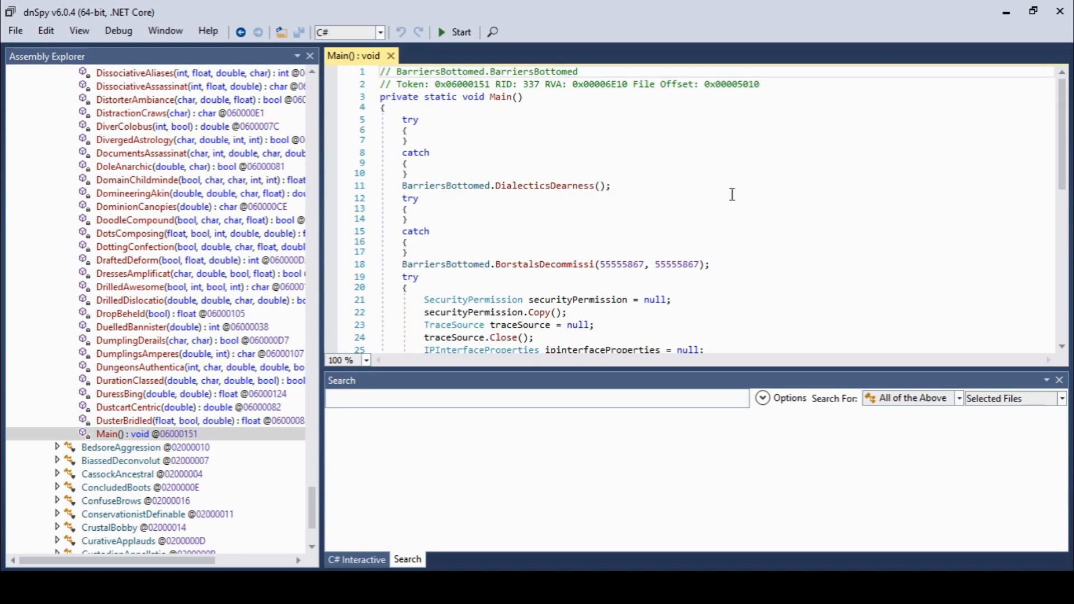
Switch to Ghidra and open payload-cleaned.bin from the test project in the CodeBrowser.
left_click(468, 588)
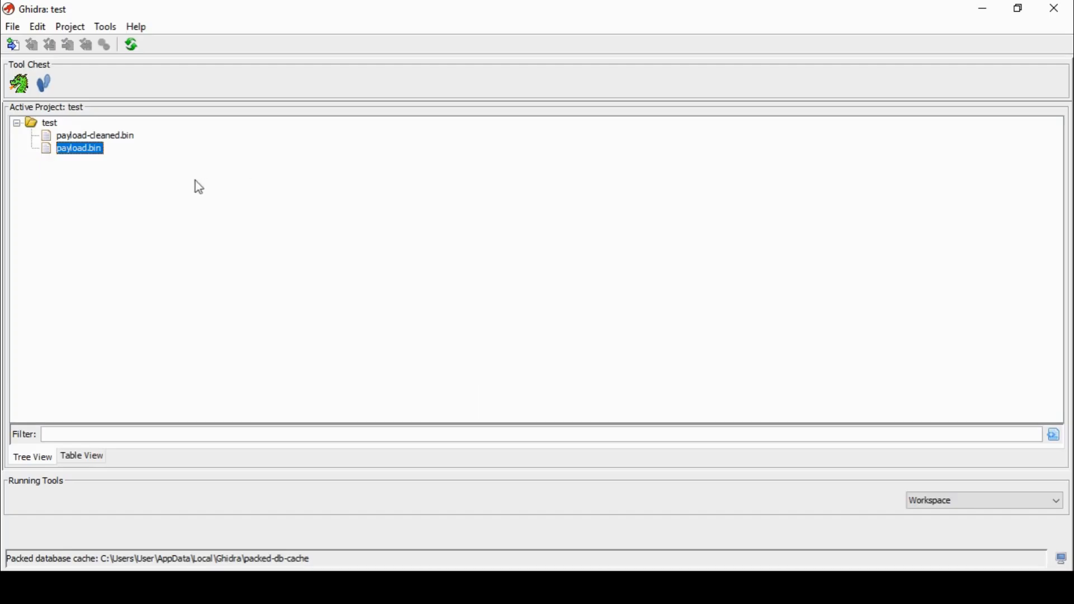
key("Up")
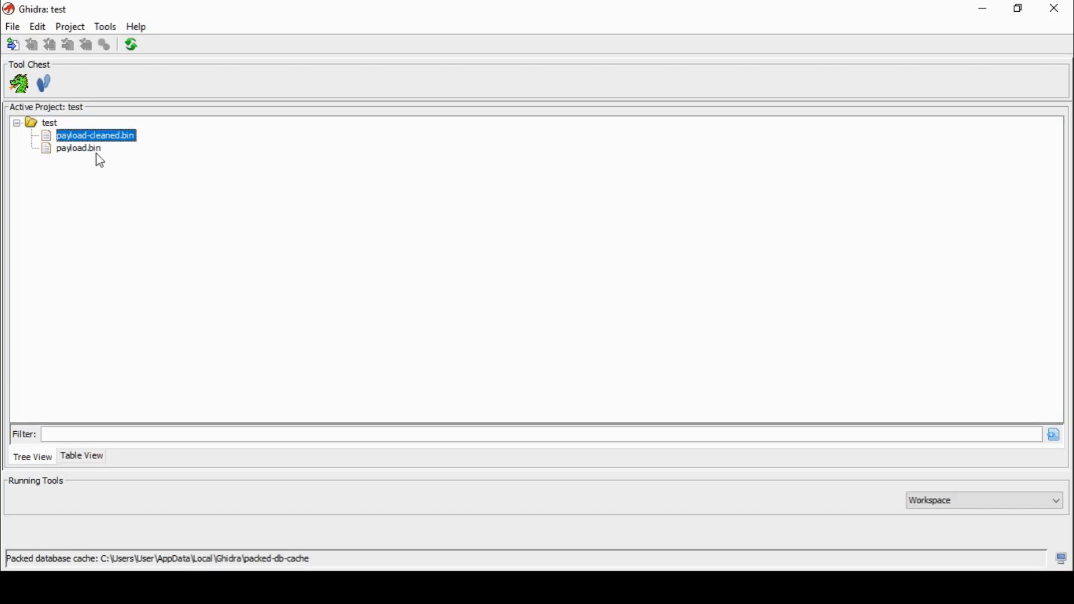
right_click(108, 142)
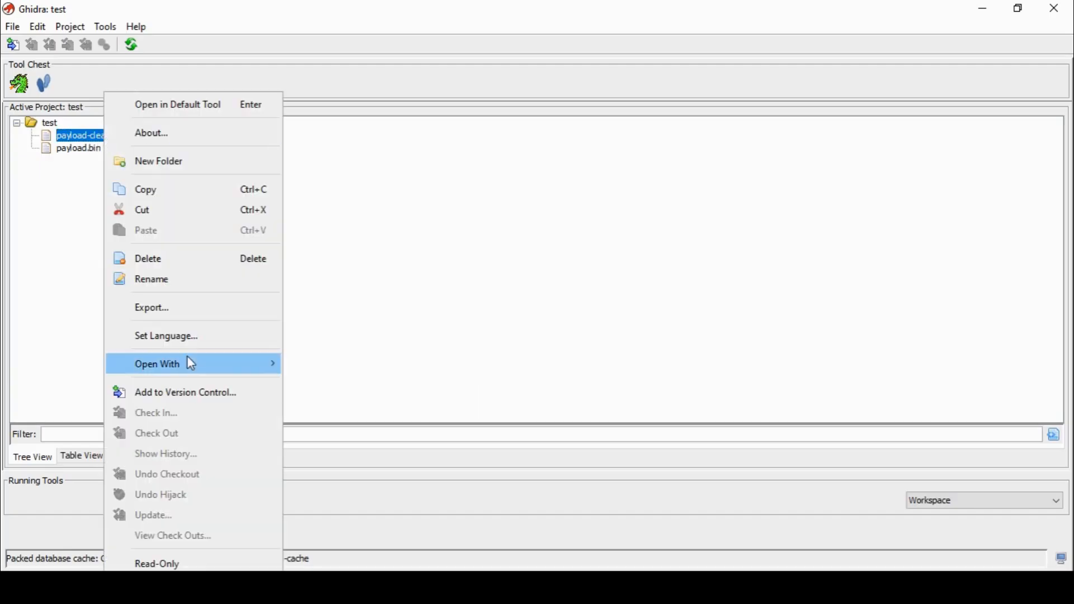
mouse_move(187, 357)
left_click(313, 357)
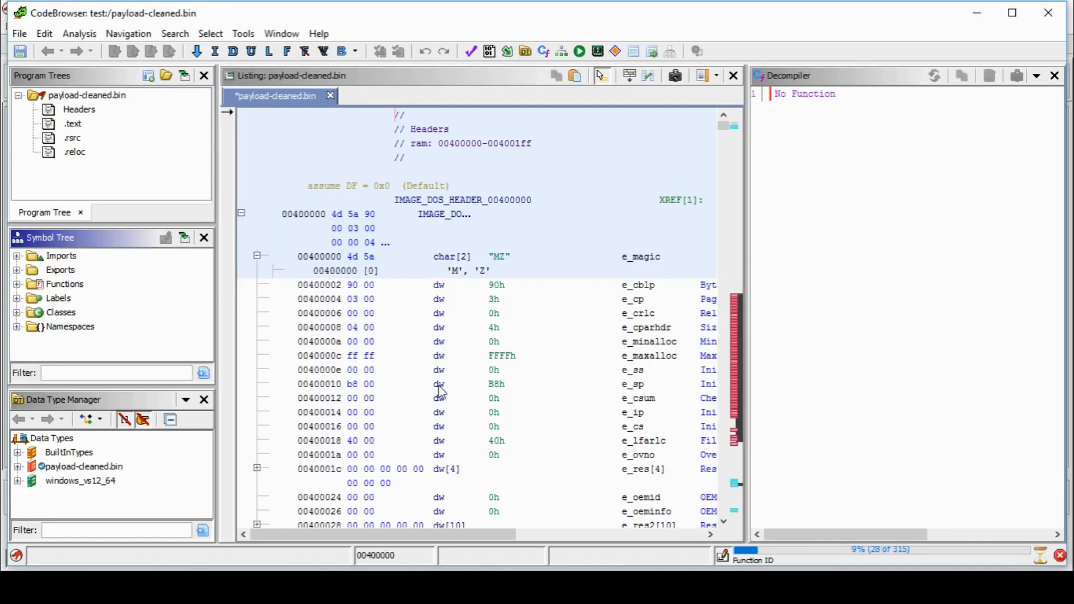
Expand the program's functions and their Bo... group, and view the functions from BossyCompositio up to BoardersCollier.
left_click(17, 285)
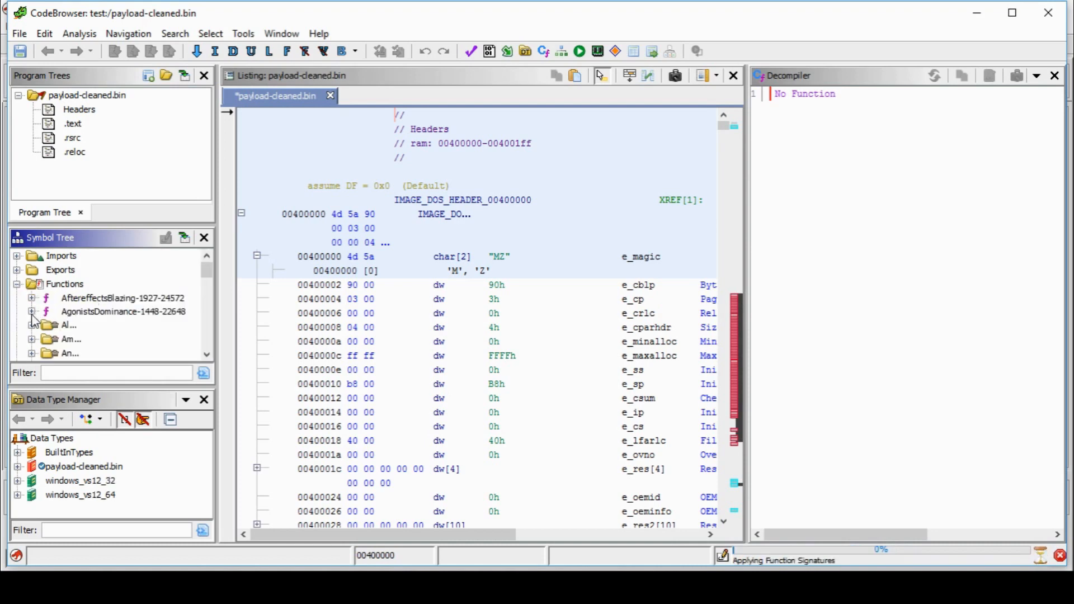
scroll(62, 295, "down", 10)
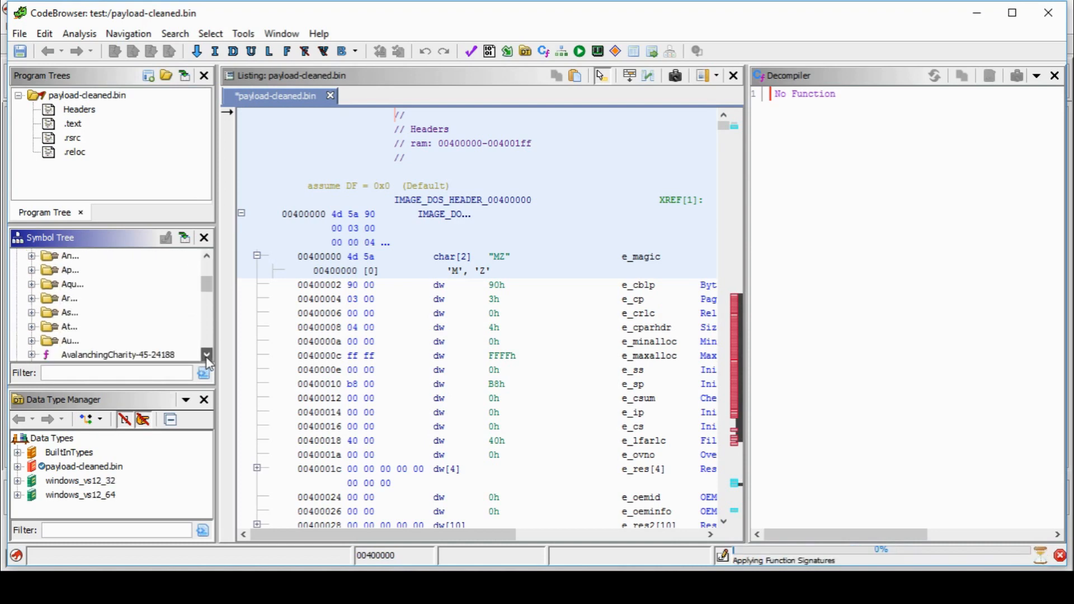
left_click(32, 314)
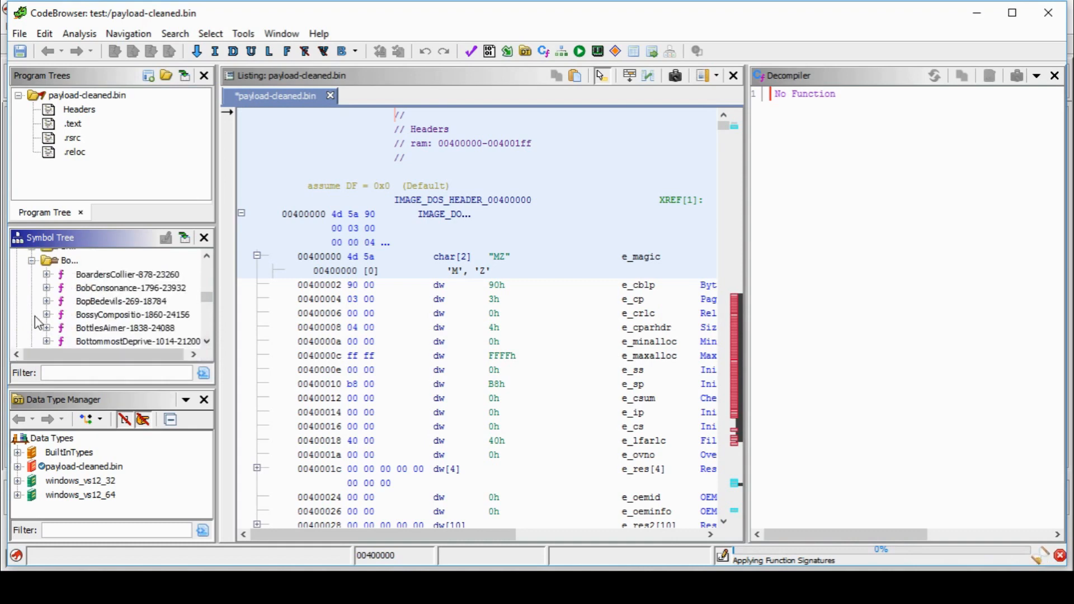
left_click(119, 316)
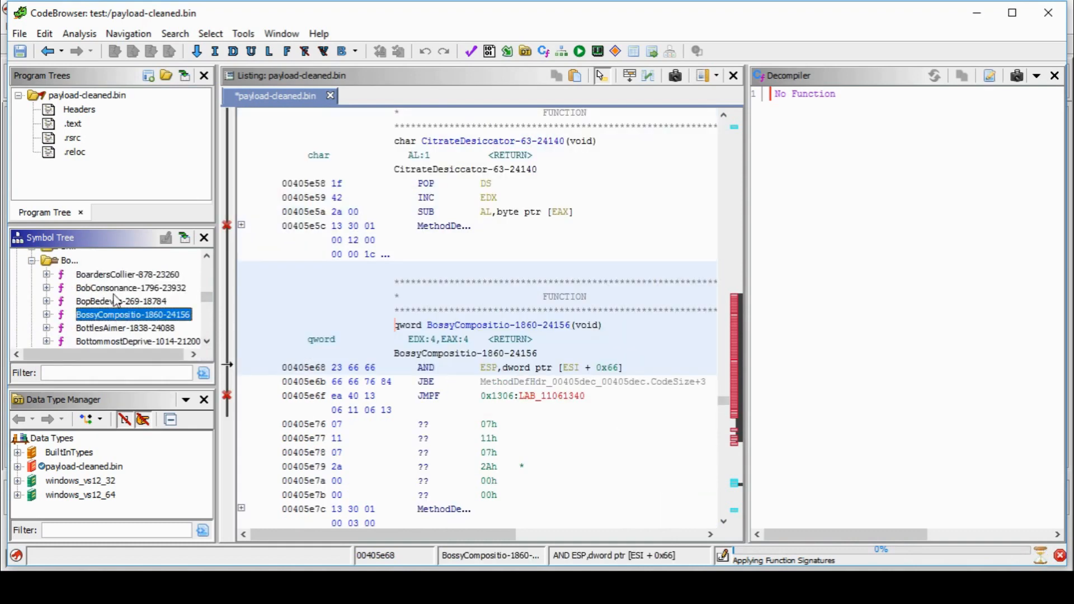
key("Up")
key("Up")
key("Up")
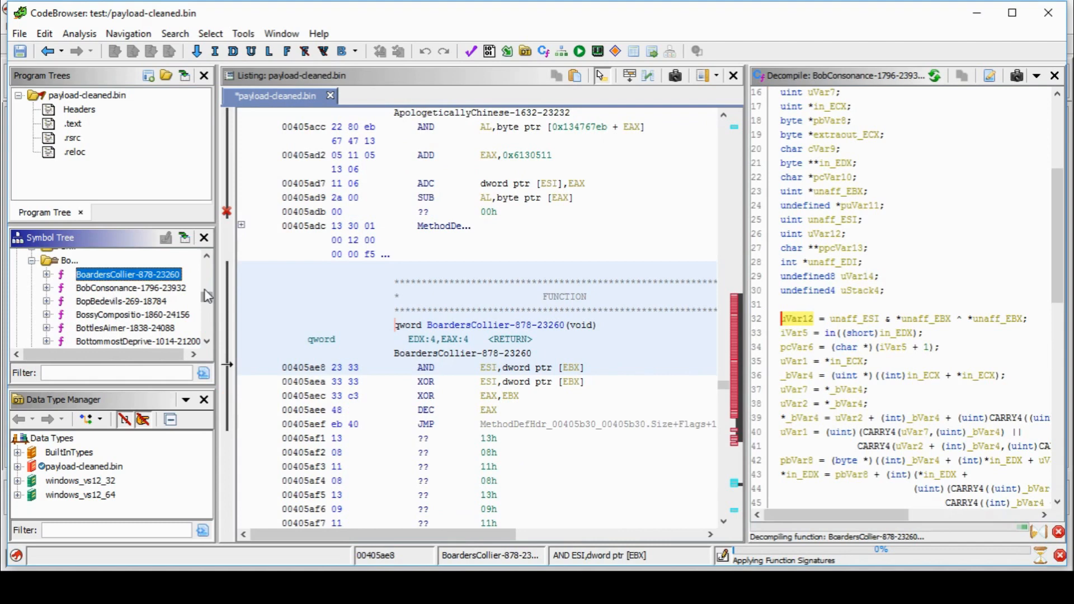
Search all loaded blocks of the program for null-terminated strings with a minimum length of 5 and an alignment of 1.
left_click(207, 341)
left_click(208, 342)
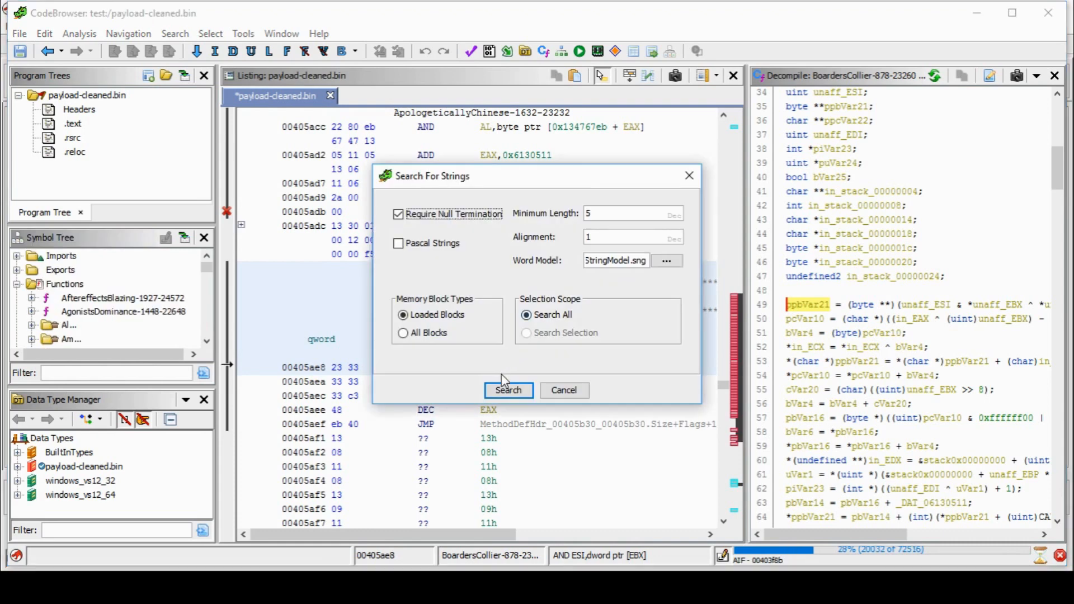
left_click(502, 389)
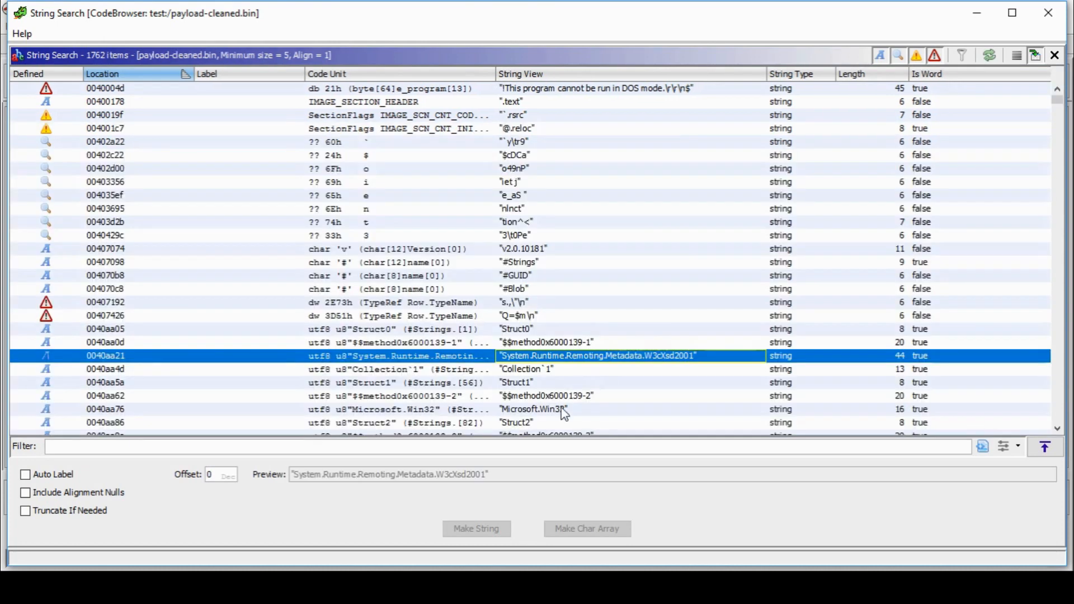
Examine the found strings row by row from System.Runtime.Remoting.Metadata.W3cXsd2001 down to CodenamedAstronomic.
key("Down")
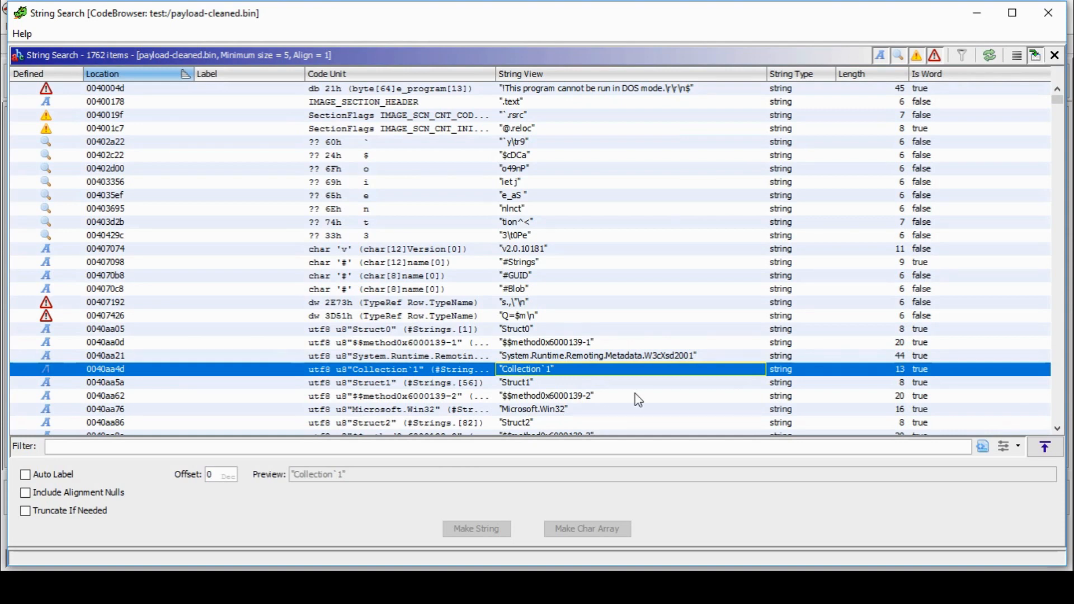
left_click(562, 410)
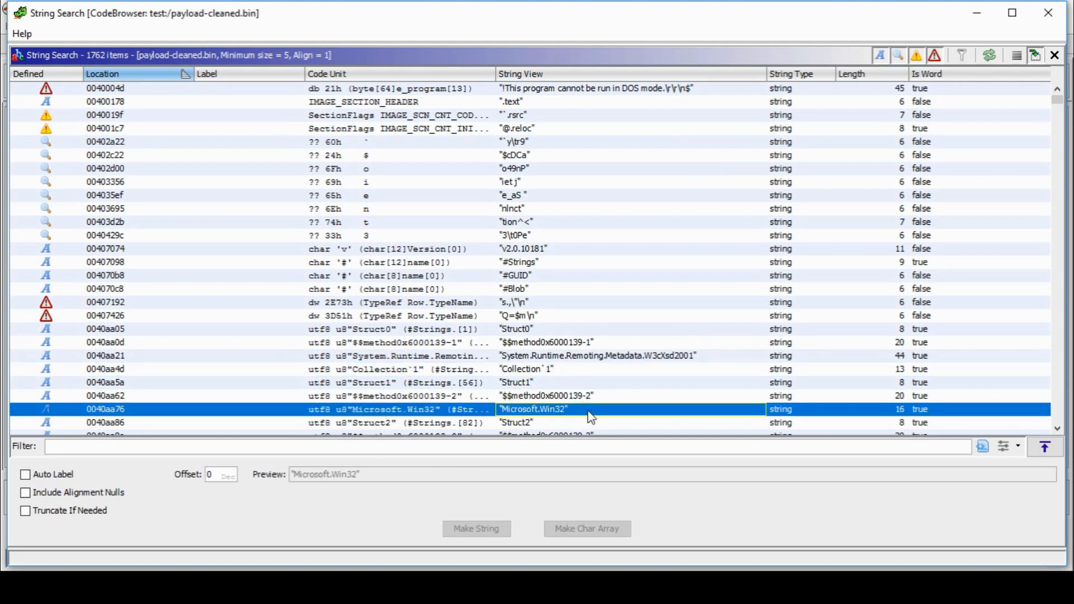
key("Down")
key("Down")
key("Down")
key("Down")
key("Down")
key("Down")
key("Down")
key("Down")
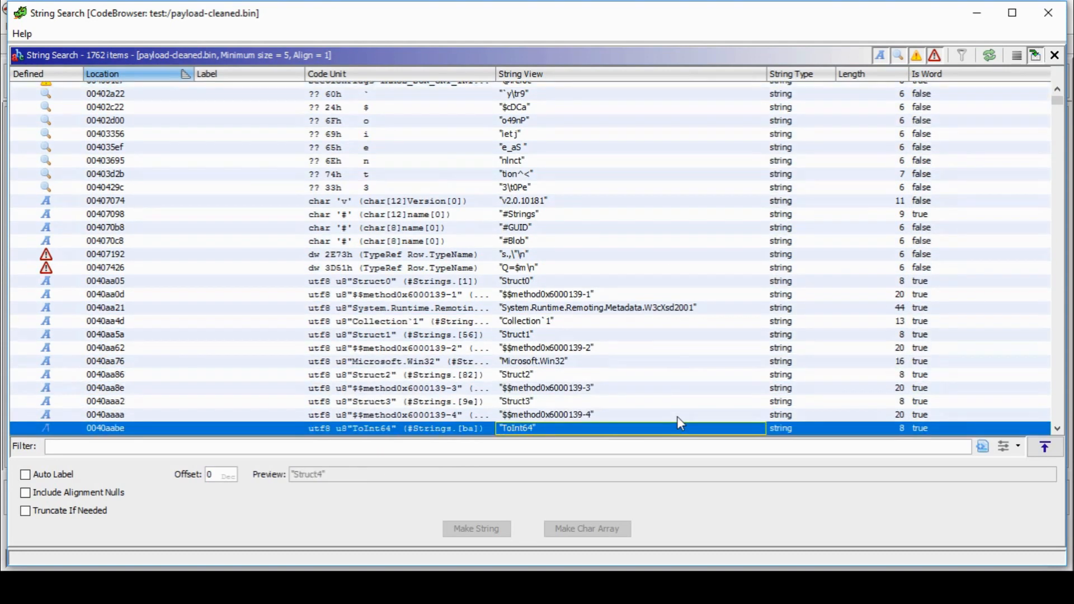
key("Down")
key("Down")
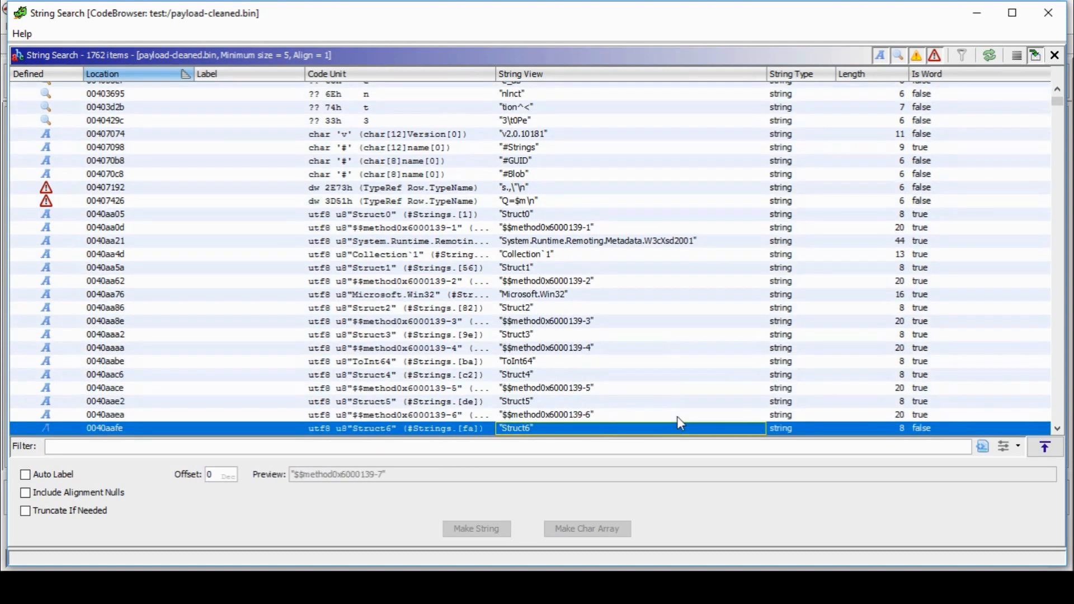
key("Down")
key("Down")
key("Down")
key("Down")
key("Down")
key("Down")
key("Down")
key("Down")
key("Down")
key("Down")
key("Down")
key("Down")
key("Down")
key("Down")
key("Down")
key("Down")
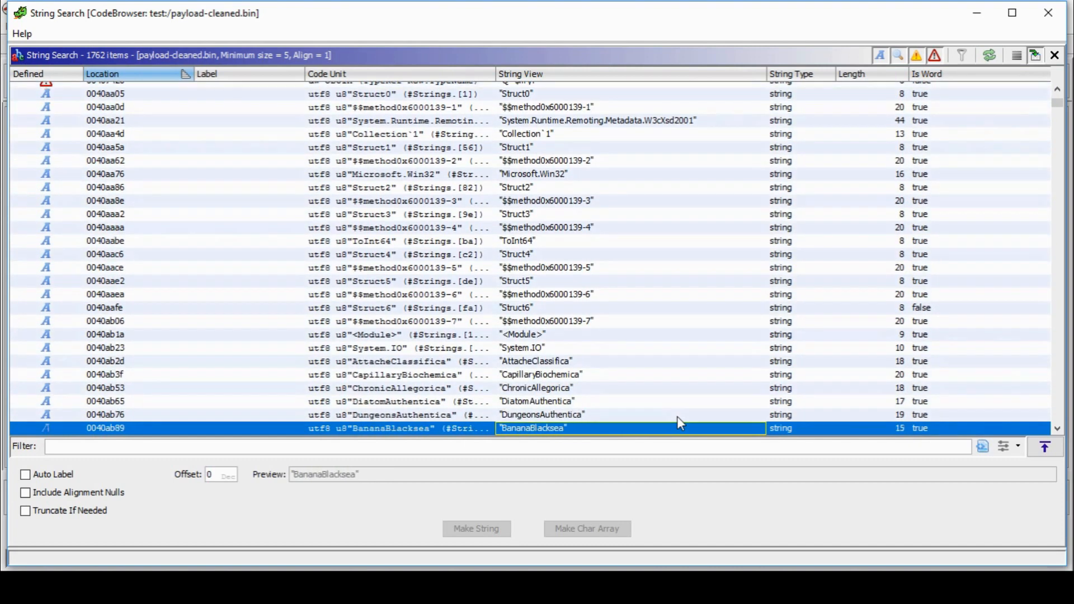
key("Down")
key("Down")
key("Down")
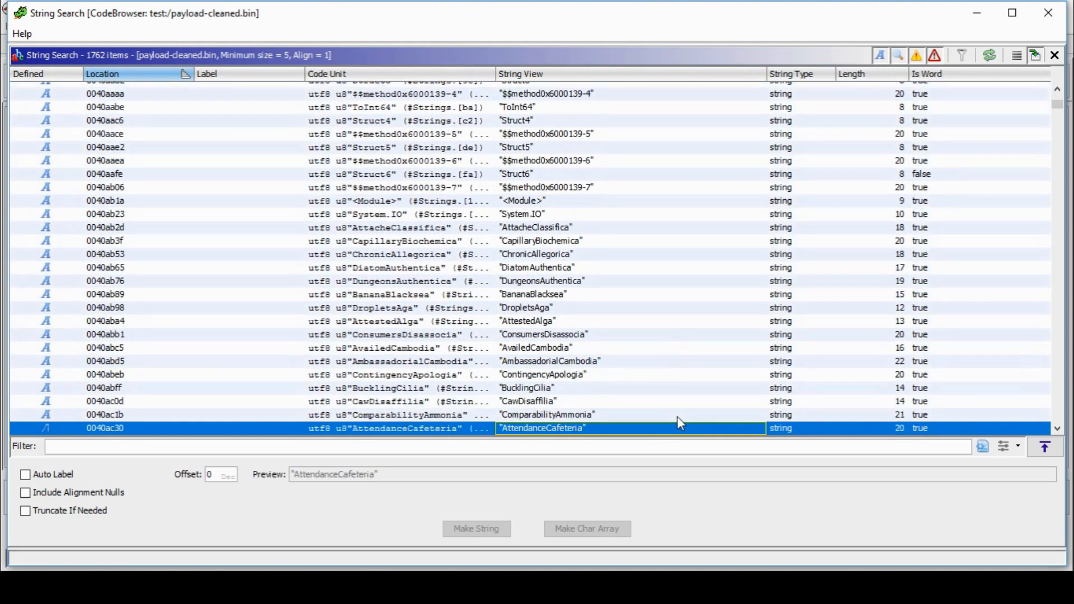
key("Down")
key("Down")
key("Down")
key("Down")
key("Down")
key("Down")
key("Down")
key("Down")
key("Down")
key("Down")
key("Down")
key("Down")
key("Down")
key("Down")
key("Down")
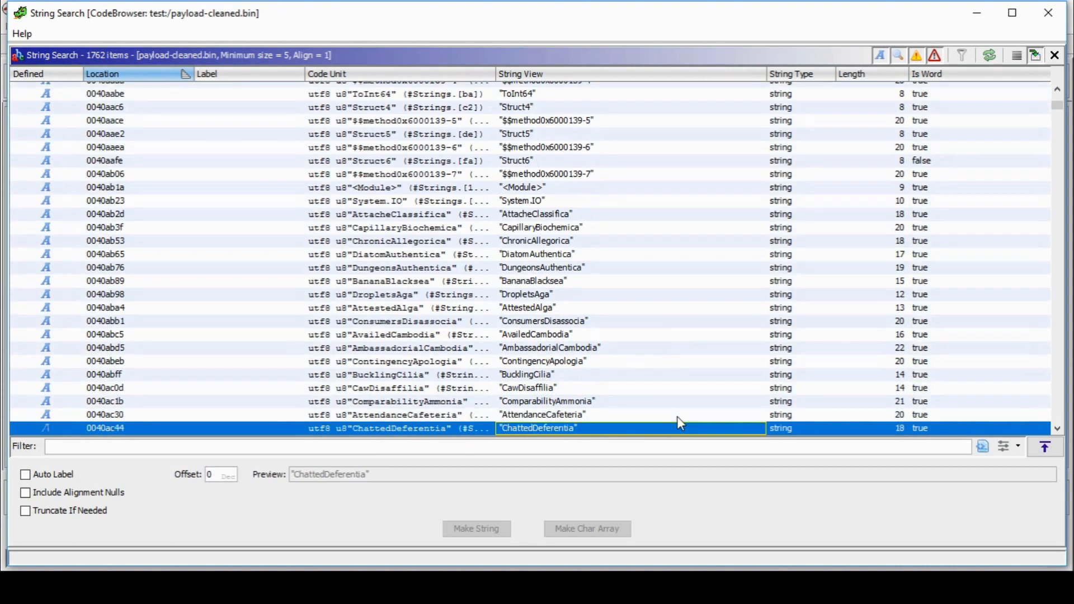
key("Down")
key("Down")
key("Down")
key("Down")
key("Down")
key("Down")
key("Down")
key("Down")
key("Down")
key("Down")
key("Down")
key("Down")
key("Down")
key("Down")
key("Down")
key("Down")
key("Down")
key("Down")
key("Down")
key("Down")
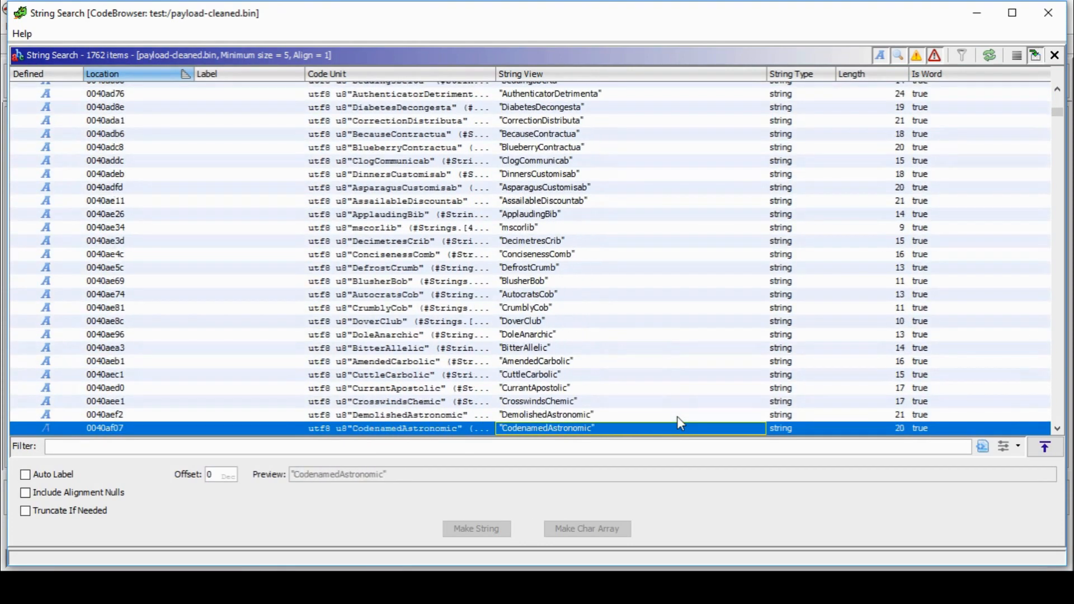
Skim the string results page by page from CodenamedAstronomic down to DecreedContingent at 004112f6.
key("Page_Down")
key("Page_Down")
key("Page_Down")
key("Page_Down")
key("Page_Down")
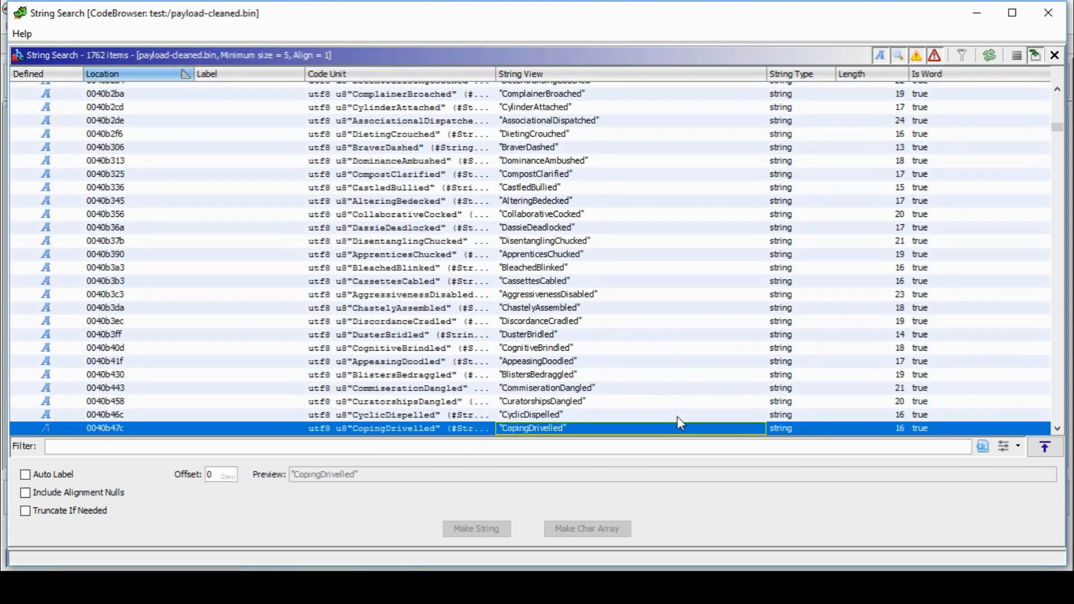
key("Page_Down")
key("Page_Down")
key("Page_Down")
key("Page_Down")
key("Page_Down")
key("Page_Down")
key("Page_Down")
key("Page_Down")
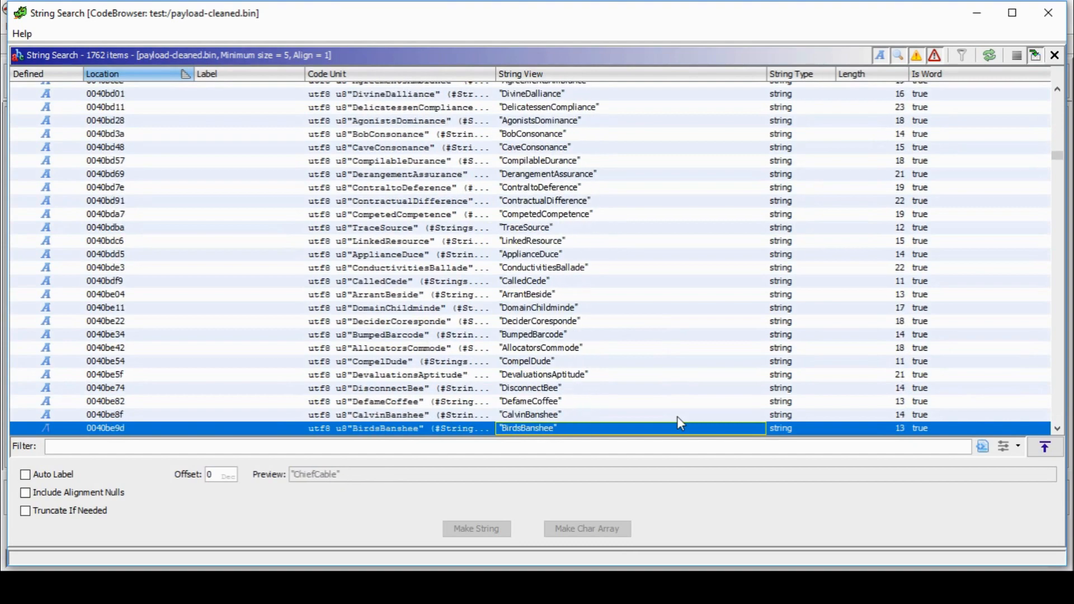
key("Page_Down")
key("Page_Down")
key("Page_Down")
key("Page_Down")
key("Page_Down")
key("Page_Down")
key("Page_Down")
key("Page_Down")
key("Page_Down")
key("Page_Down")
key("Page_Down")
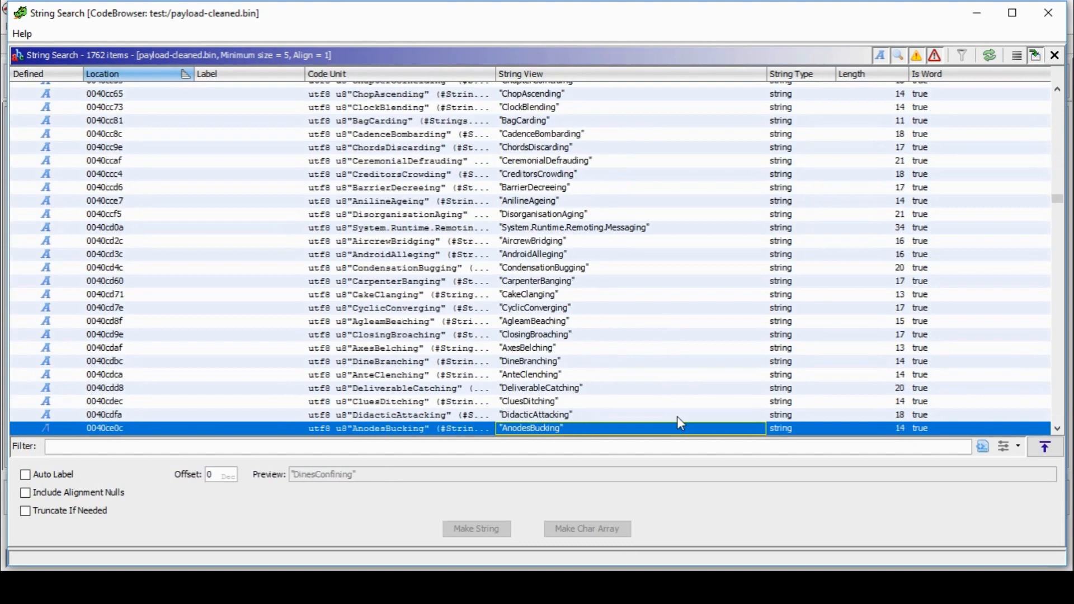
key("Page_Down")
key("Page_Down")
key("Page_Down")
key("Page_Down")
key("Page_Down")
key("Page_Down")
key("Page_Down")
key("Page_Down")
key("Page_Down")
key("Page_Down")
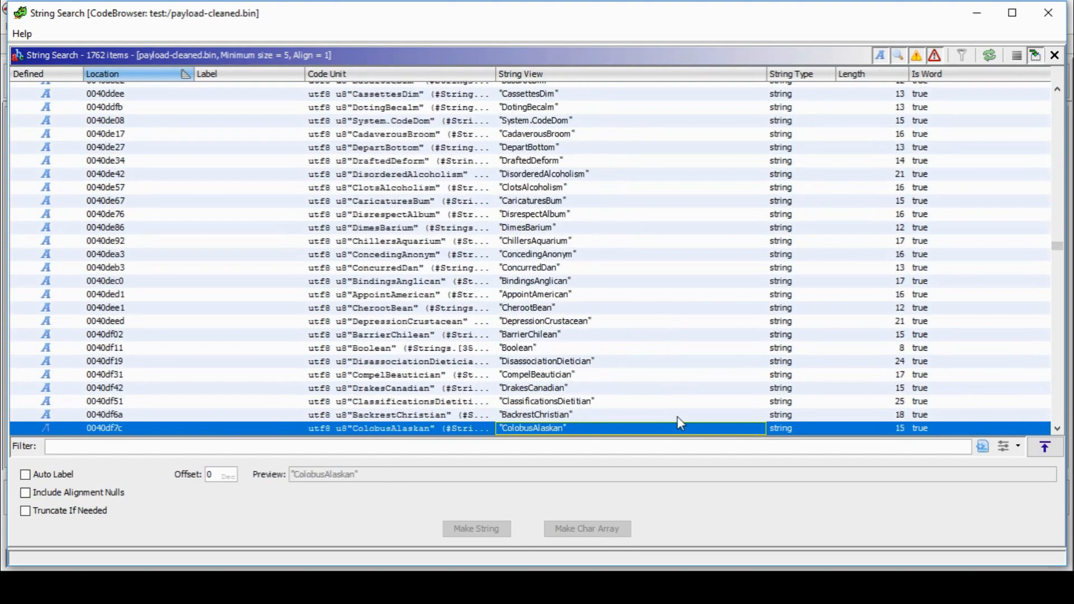
key("Page_Down")
key("Page_Down")
key("Page_Down")
key("Page_Down")
key("Page_Down")
key("Page_Down")
key("Page_Down")
key("Page_Down")
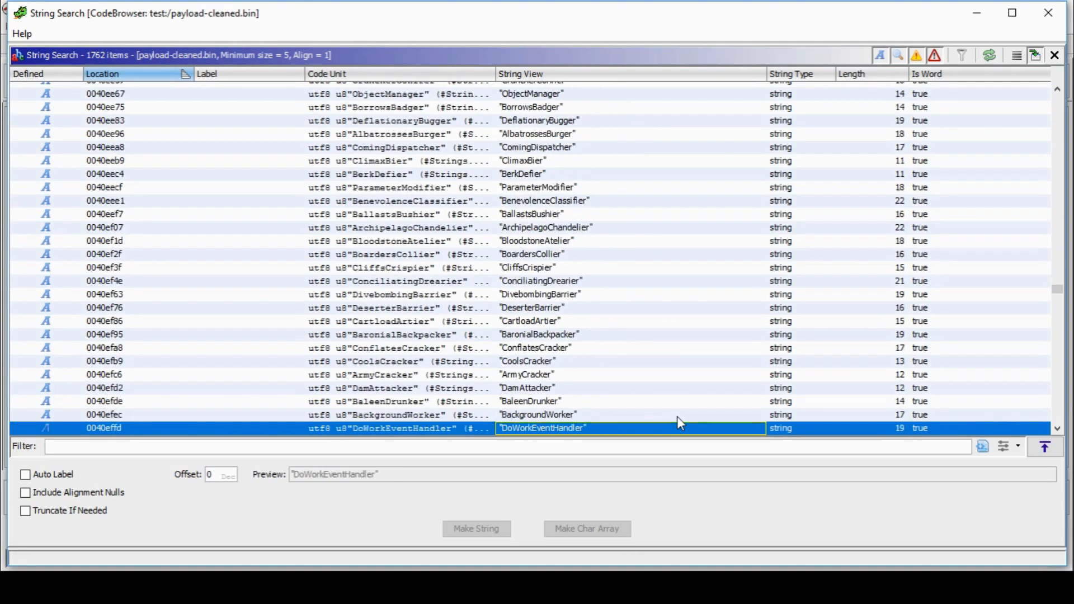
key("Page_Down")
key("Page_Down")
key("Page_Down")
key("Page_Down")
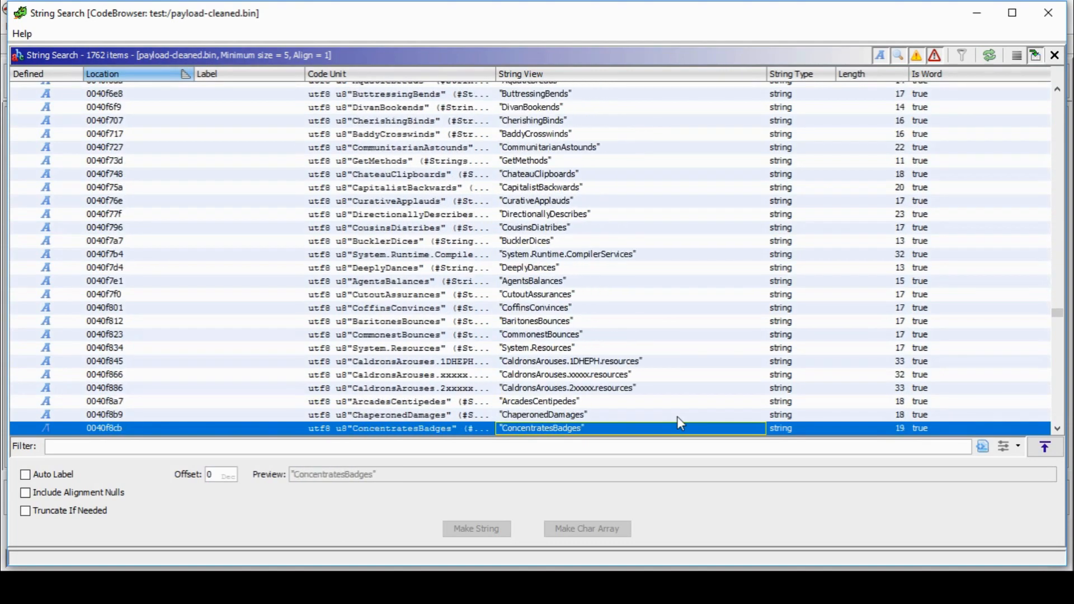
key("Page_Down")
key("Page_Down")
key("Page_Down")
key("Page_Down")
key("Page_Down")
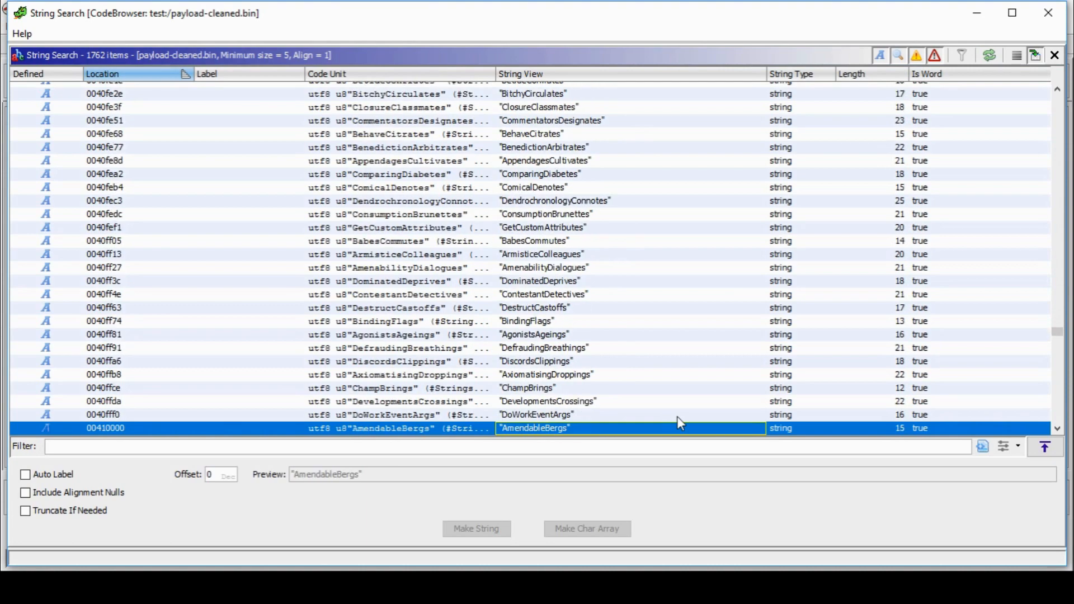
key("Page_Down")
key("Page_Down")
key("Page_Down")
key("Page_Down")
key("Page_Down")
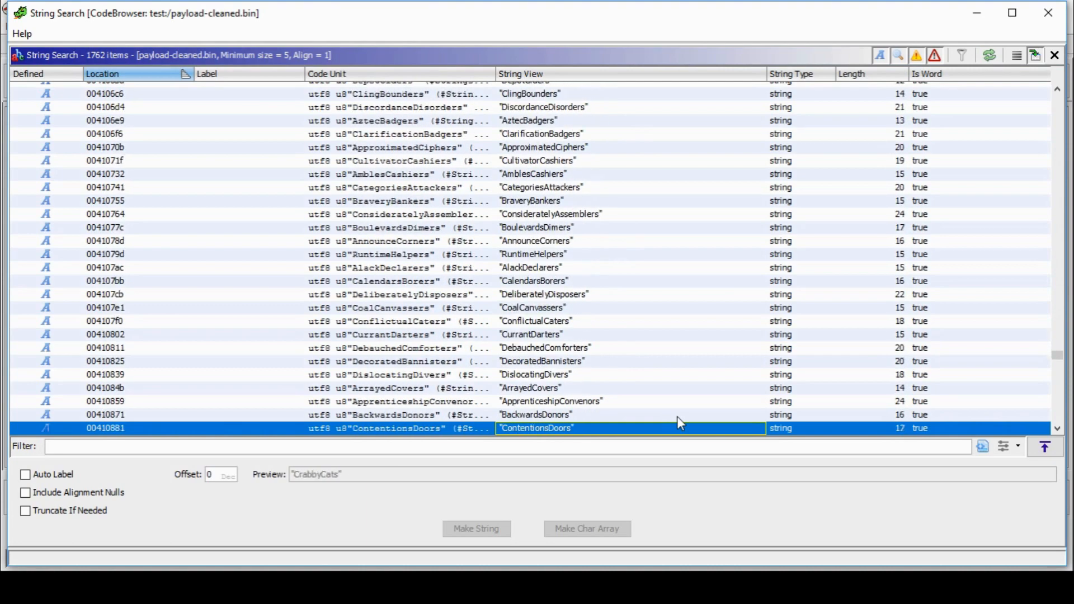
key("Page_Down")
key("Page_Down")
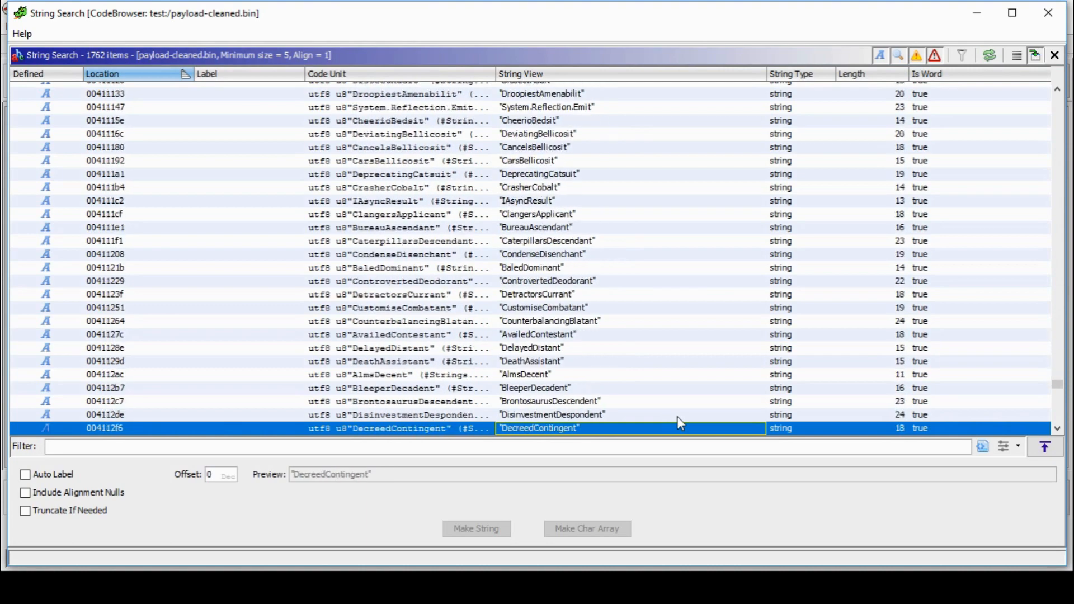
Return to the preceding strings and inspect the entries around Connect, System.Net, Socket and SetOffset.
key("Page_Up")
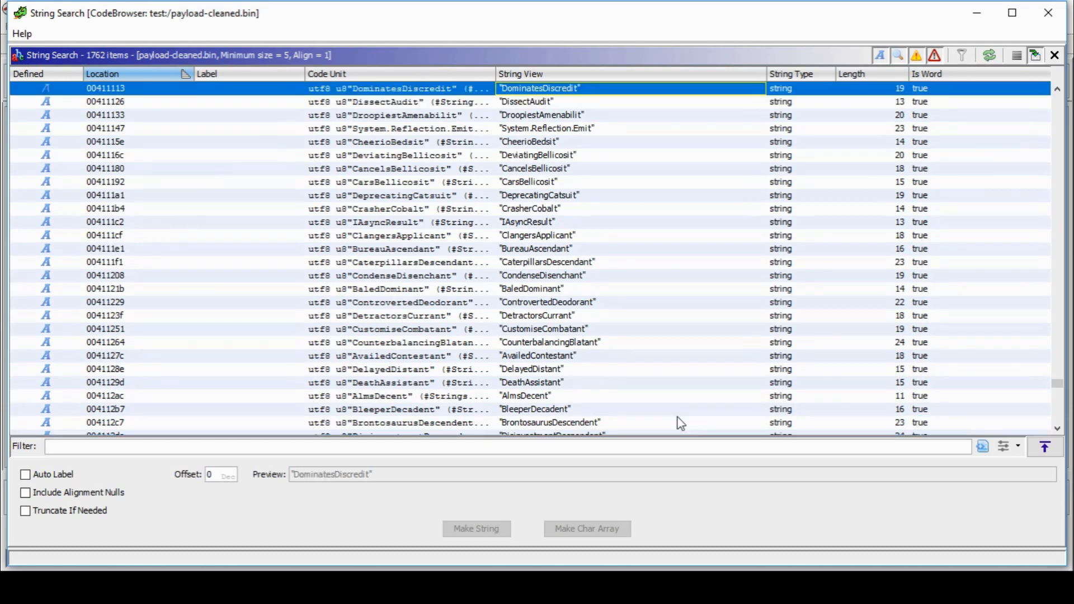
key("Page_Up")
key("Page_Down")
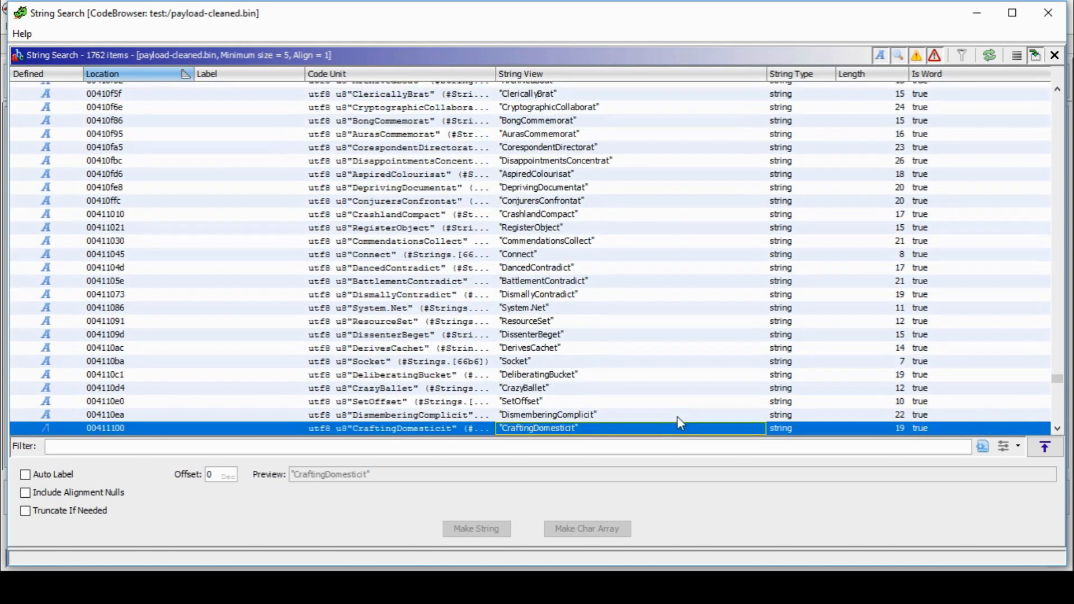
key("Up")
key("Up")
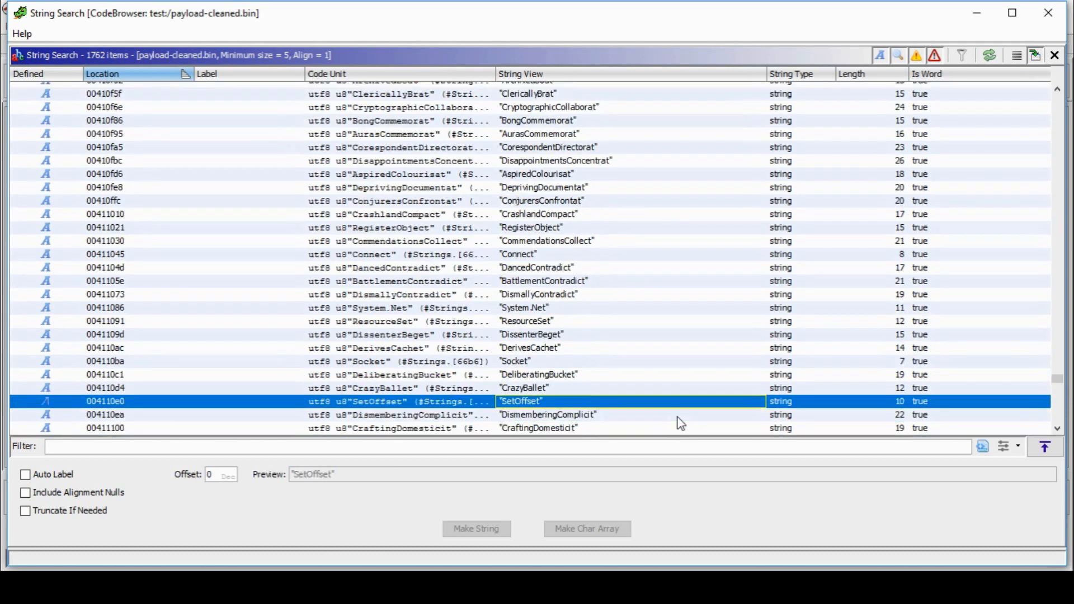
key("Up")
key("Up")
key("Up")
key("Down")
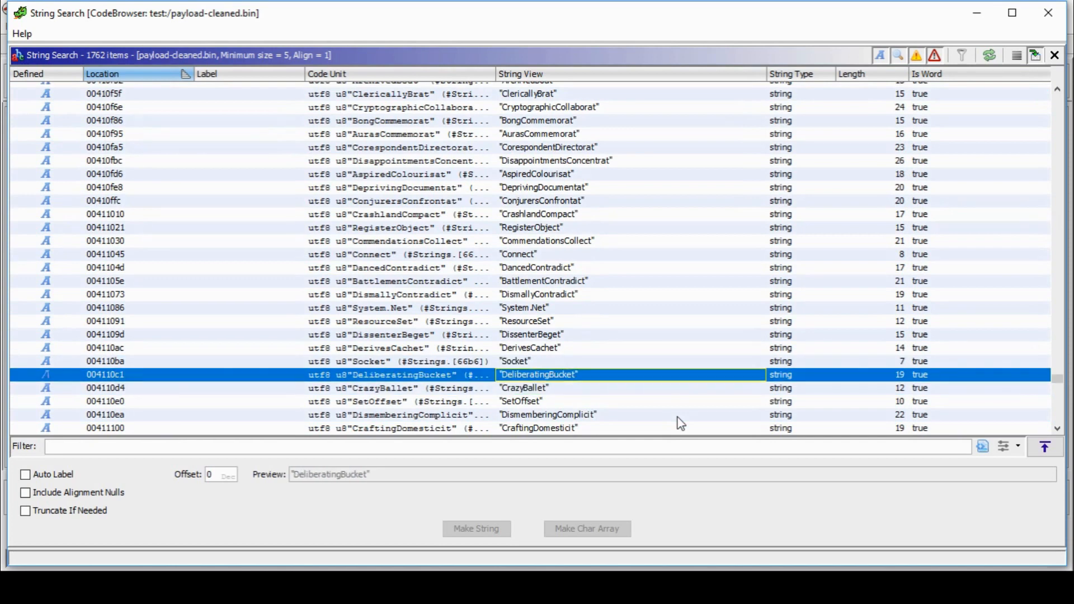
Examine the following strings, from WebClient and BeginAcceptTcpClient down to the version information entries at 0041b966.
key("Page_Down")
key("Page_Down")
key("Page_Down")
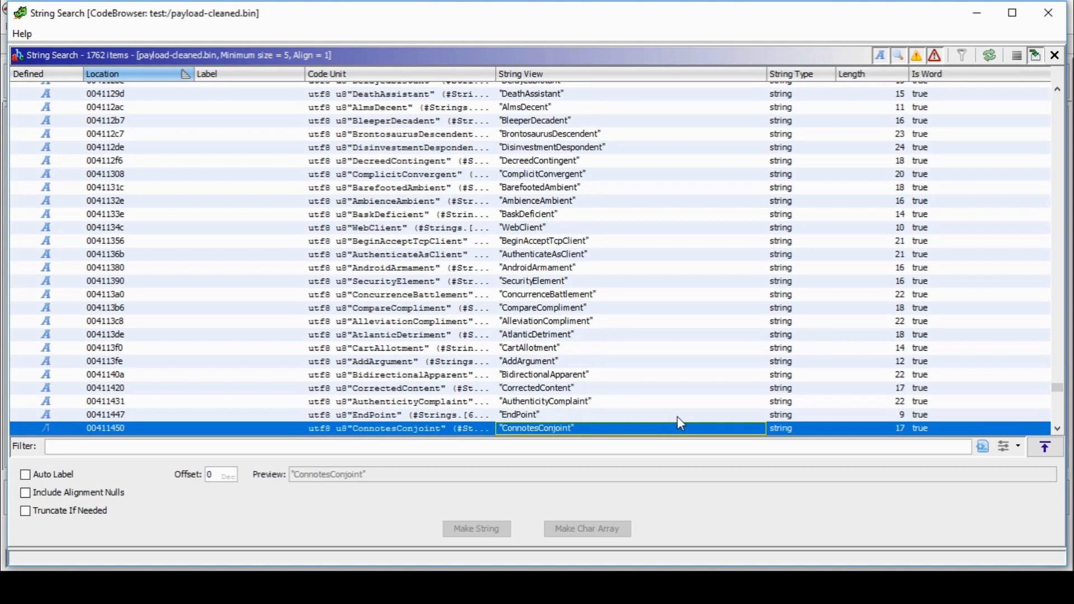
key("Page_Down")
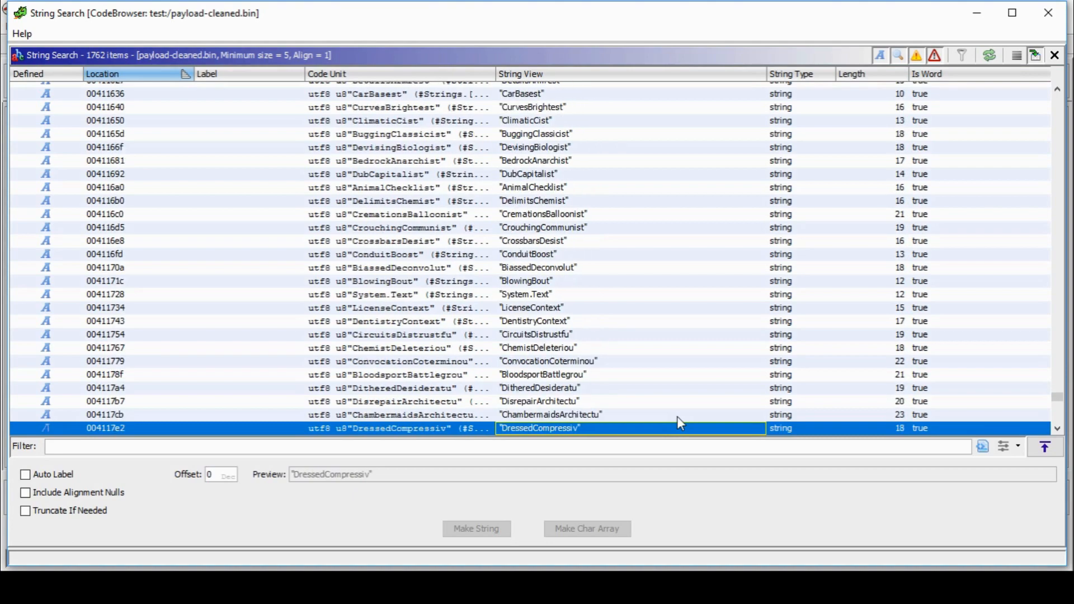
key("Page_Down")
key("Page_Down")
key("Page_Down")
key("Page_Down")
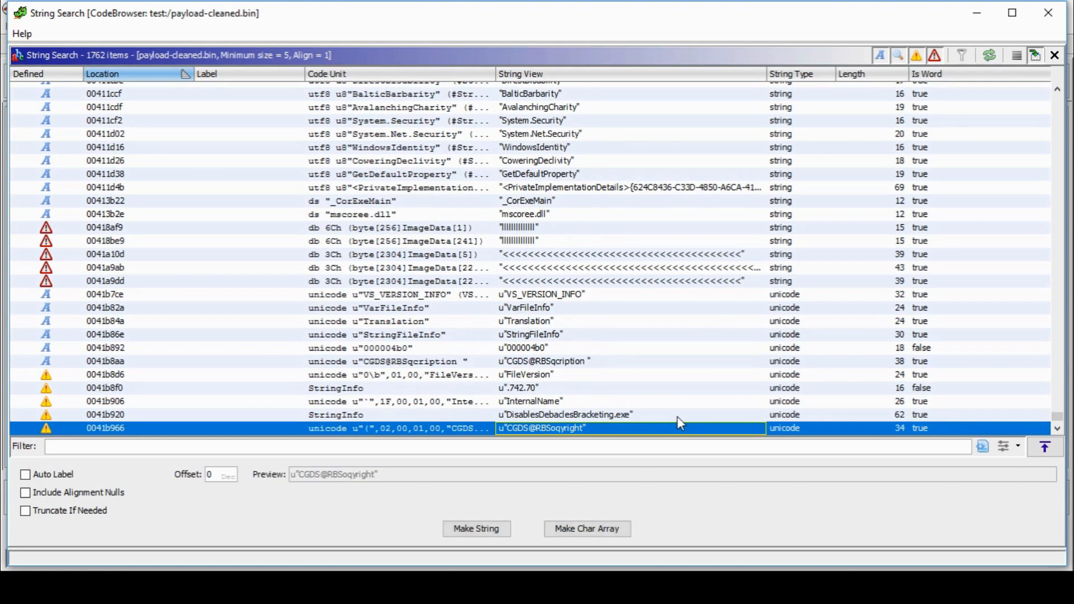
Go back up through the last string results and examine the entries before the version information, around 0041a9ab.
key("Up")
key("Up")
key("Up")
key("Up")
key("Up")
key("Up")
key("Up")
key("Up")
key("Up")
key("Up")
key("Up")
key("Up")
key("Up")
key("Up")
key("Up")
key("Up")
key("Up")
key("Up")
key("Up")
key("Up")
key("Up")
key("Up")
key("Up")
key("Up")
key("Down")
key("Down")
key("Down")
key("Down")
key("Down")
key("Down")
key("Down")
key("Down")
key("Down")
key("Down")
key("Down")
key("Down")
key("Down")
key("Down")
key("Down")
key("Down")
key("Down")
key("Down")
key("Down")
key("Down")
key("Down")
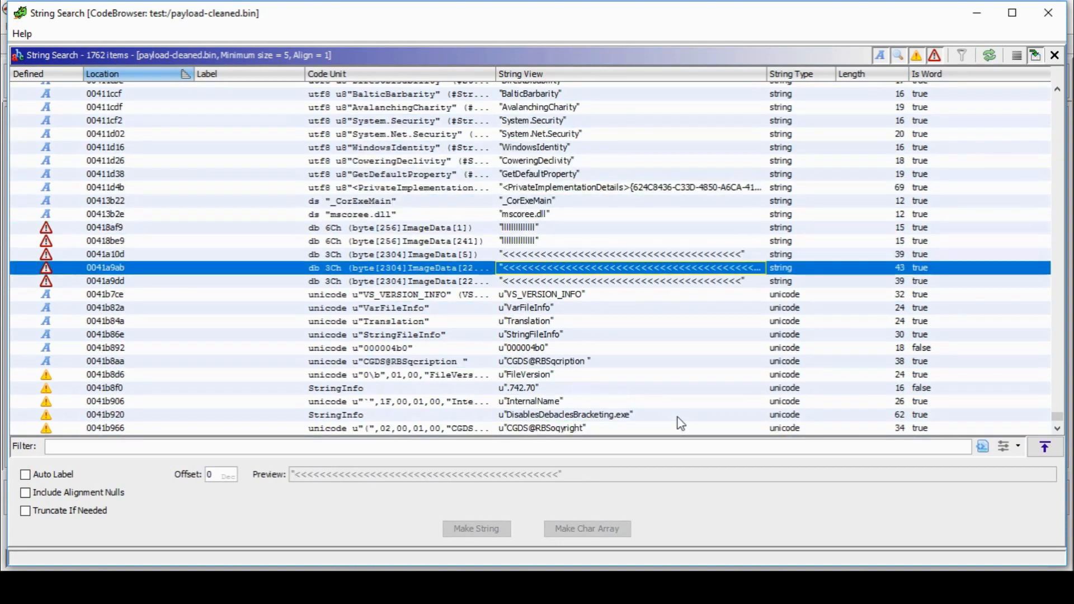
Examine the version information strings down to the last entry at 0041ba4c, returning to DisablesDebaclesBracketing.exe at 0041b9b0.
key("Down")
key("Down")
key("Down")
key("Down")
key("Down")
key("Down")
key("Down")
key("Down")
key("Down")
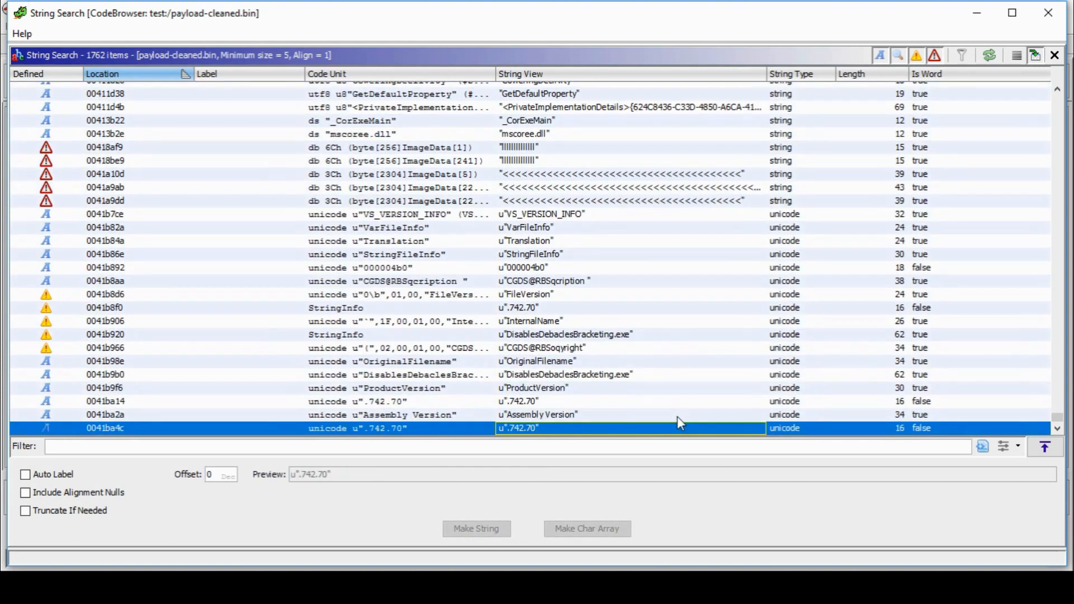
key("Up")
key("Up")
key("Up")
key("Up")
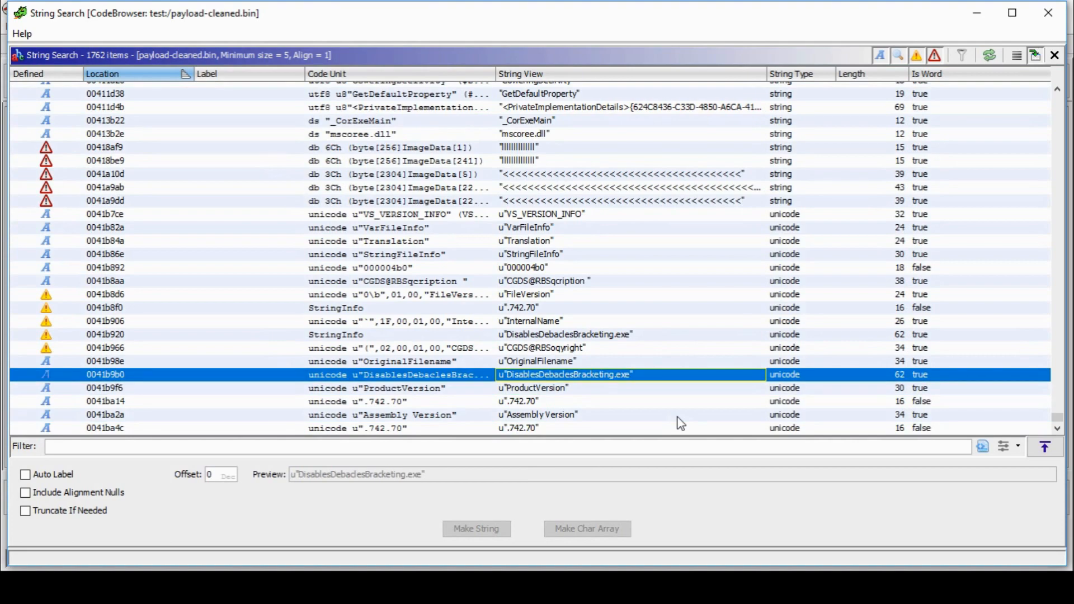
Skim the string results backwards page by page to the first entry at 0040004d.
key("Page_Up")
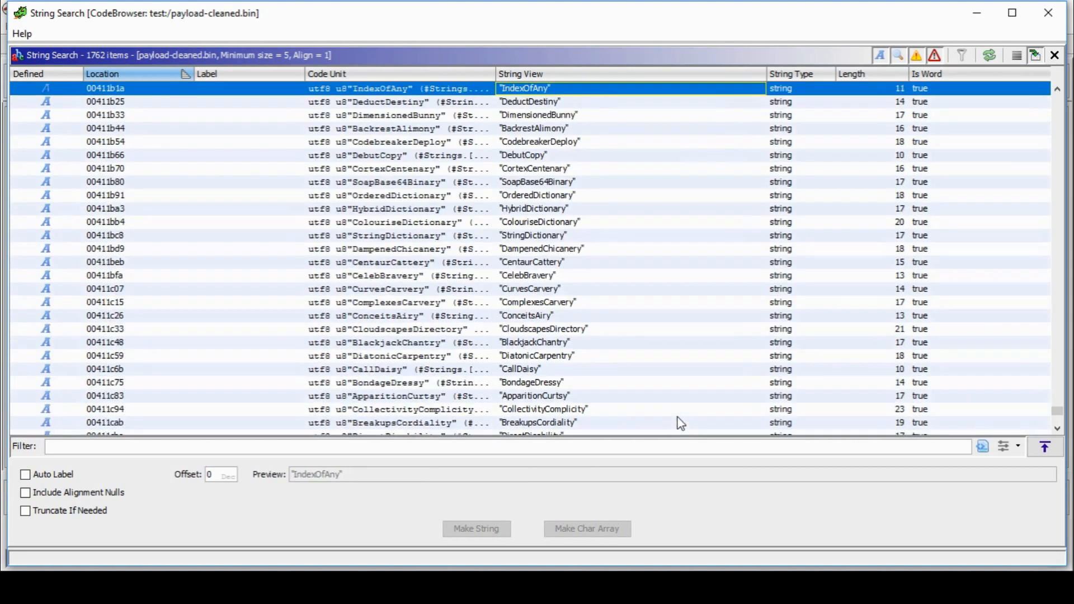
key("Page_Up")
key("Page_Up")
key("Page_Up")
key("Page_Up")
key("Page_Up")
key("Page_Up")
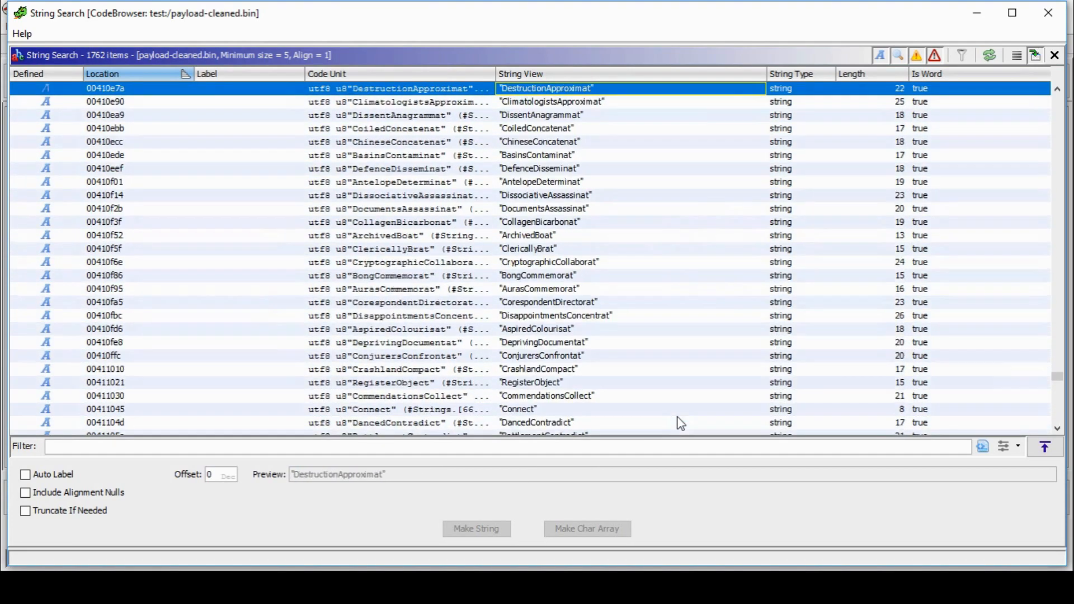
key("Page_Up")
key("Page_Up")
key("Page_Up")
key("Page_Up")
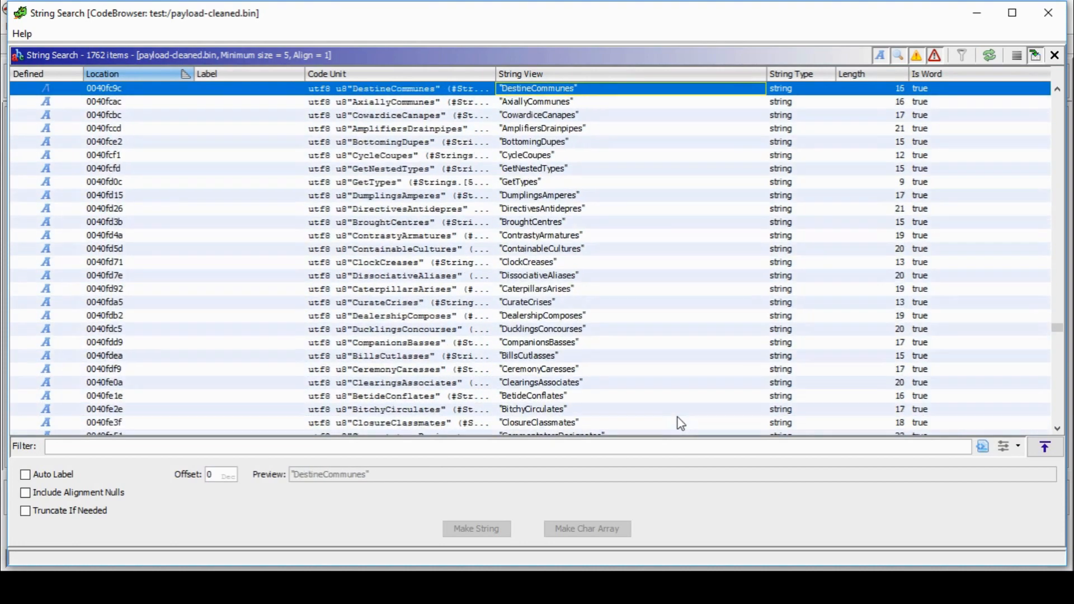
key("Page_Up")
key("Page_Up")
key("Page_Up")
key("Page_Up")
key("Page_Up")
key("Page_Up")
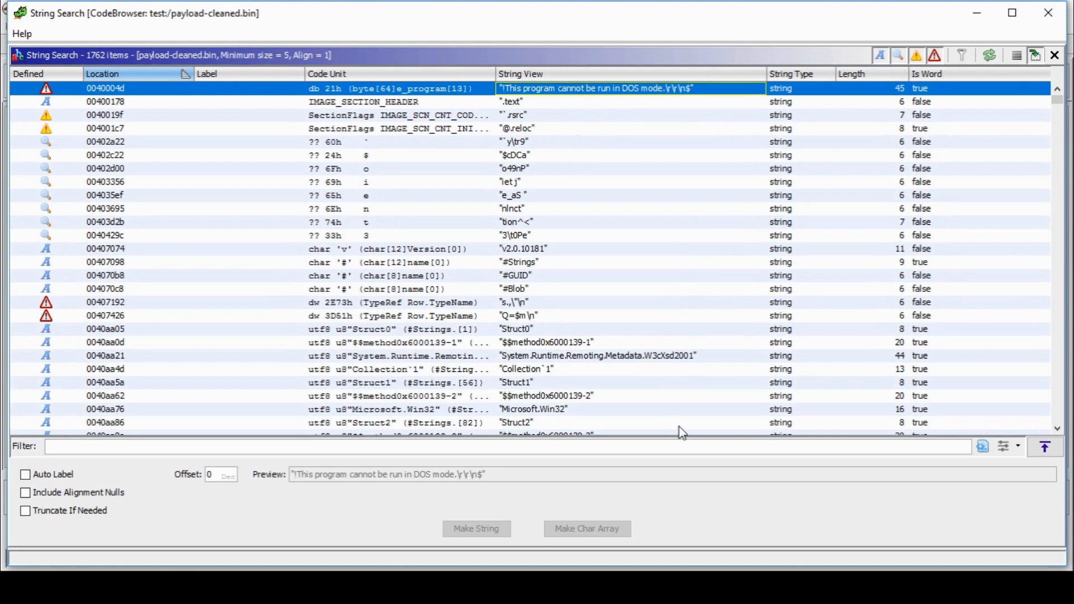
Filter the found strings for "password" and clear the filter.
left_click(217, 446)
type("password")
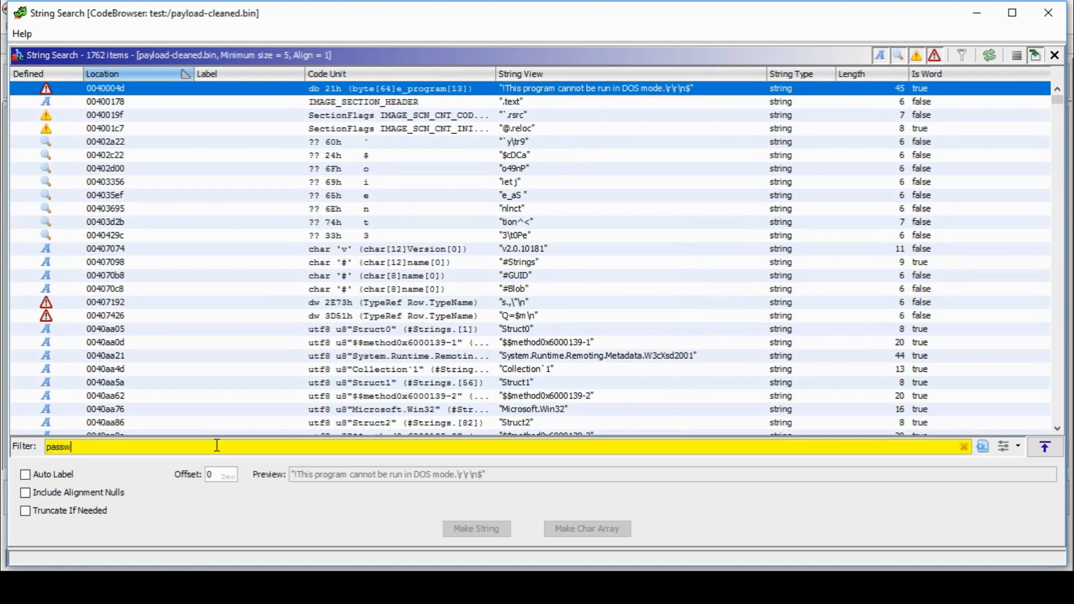
key("BackSpace")
key("BackSpace")
key("BackSpace")
key("BackSpace")
key("BackSpace")
key("BackSpace")
key("BackSpace")
key("BackSpace")
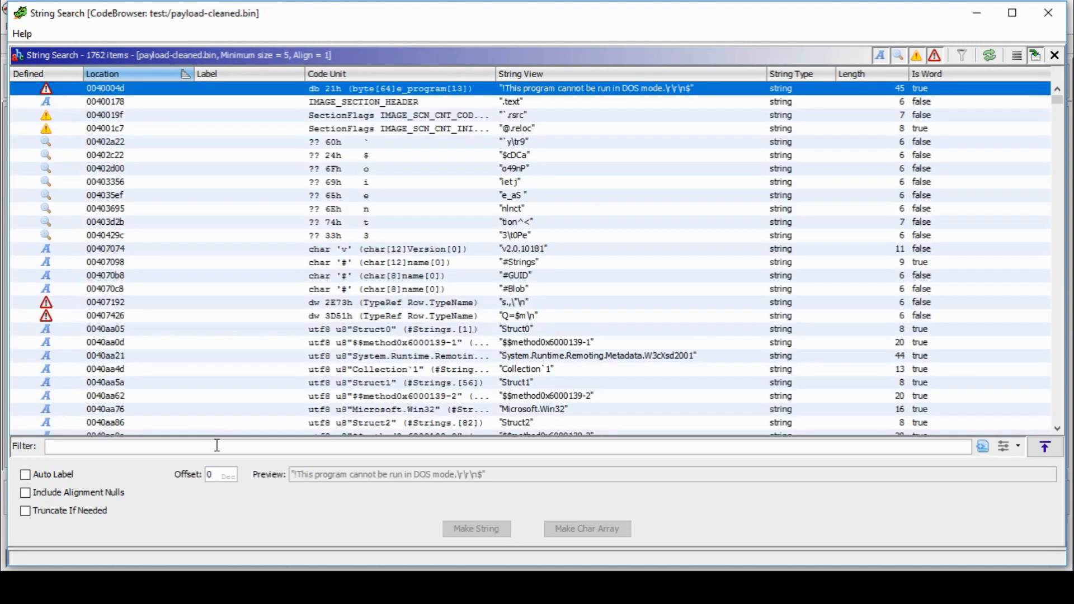
Filter the found strings for "key" and "http" in turn, clearing the filter after each search.
type("key")
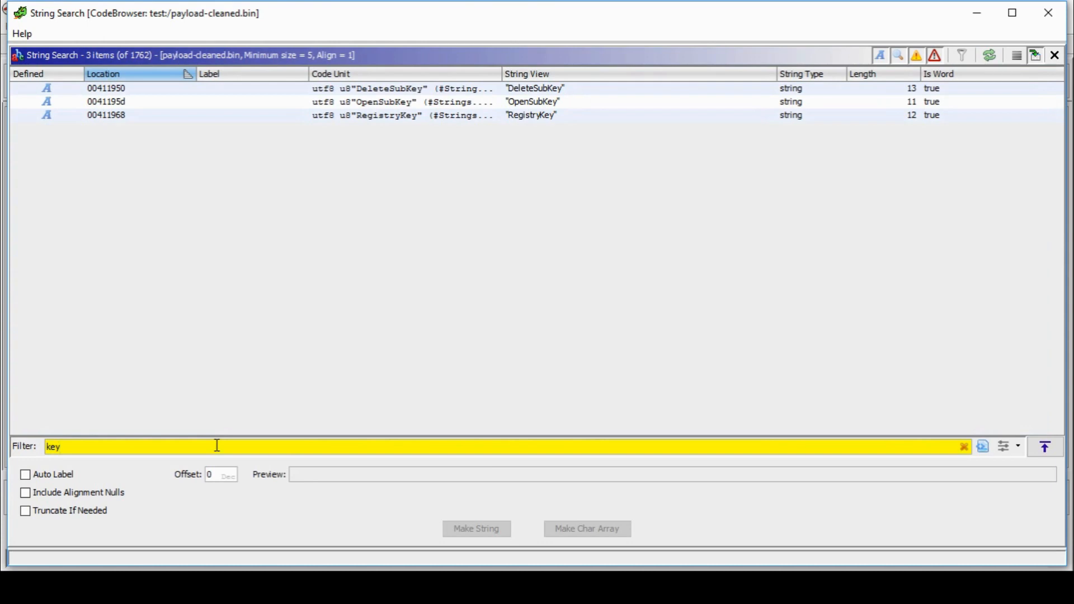
key("BackSpace")
key("BackSpace")
key("BackSpace")
type("http")
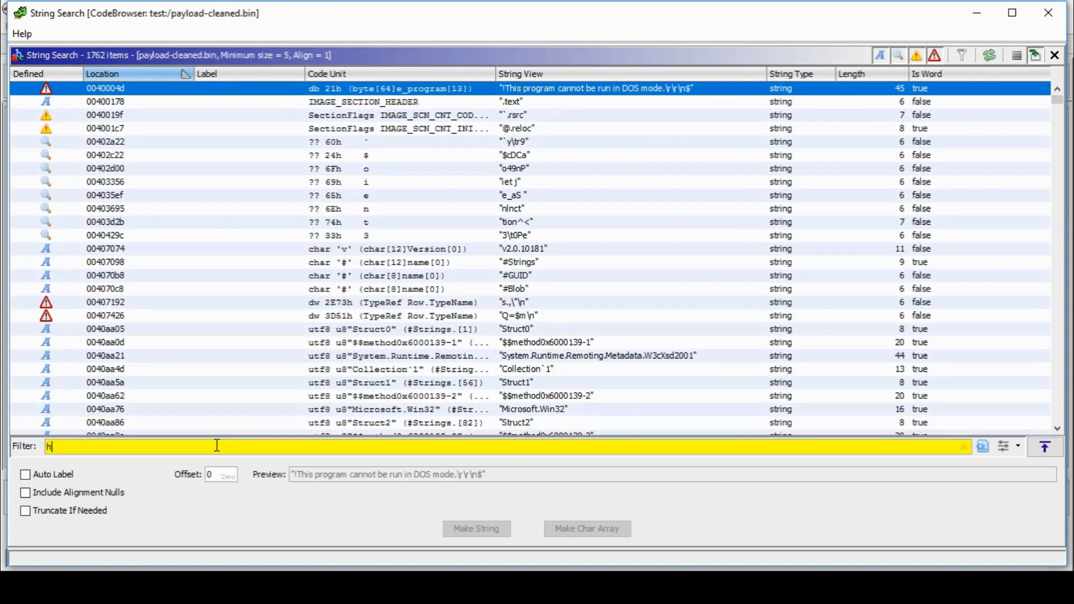
key("BackSpace")
key("BackSpace")
key("BackSpace")
key("BackSpace")
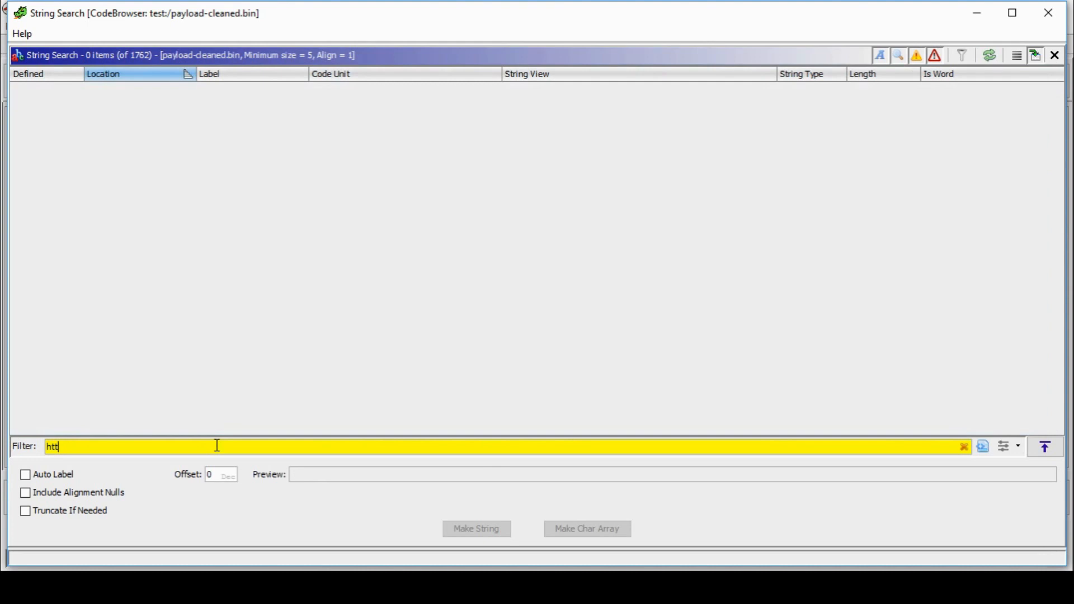
type("www.")
key("BackSpace")
key("BackSpace")
key("BackSpace")
key("BackSpace")
type("ip")
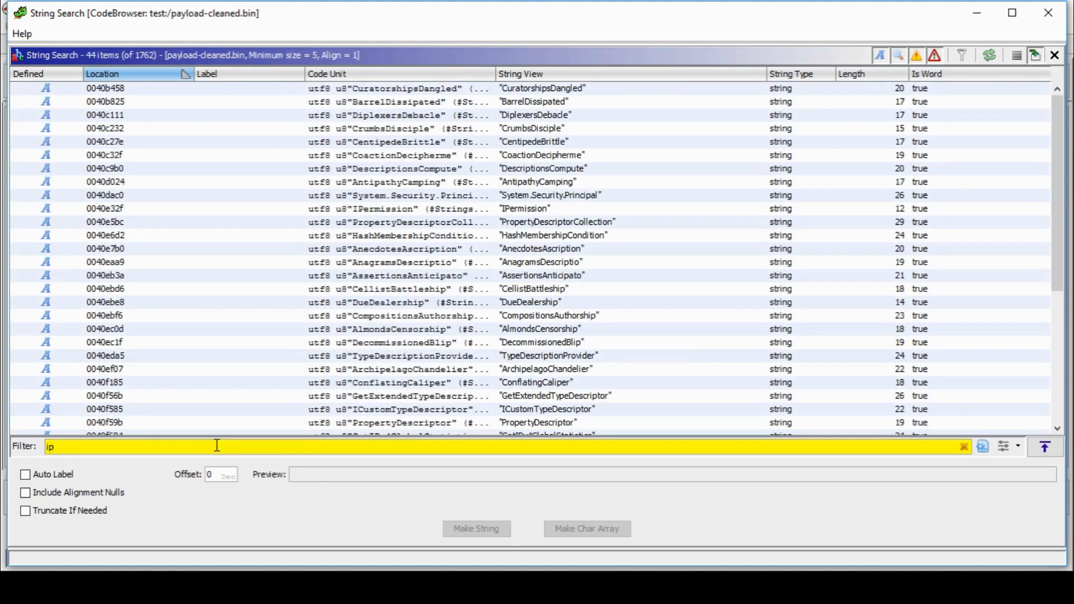
key("BackSpace")
key("BackSpace")
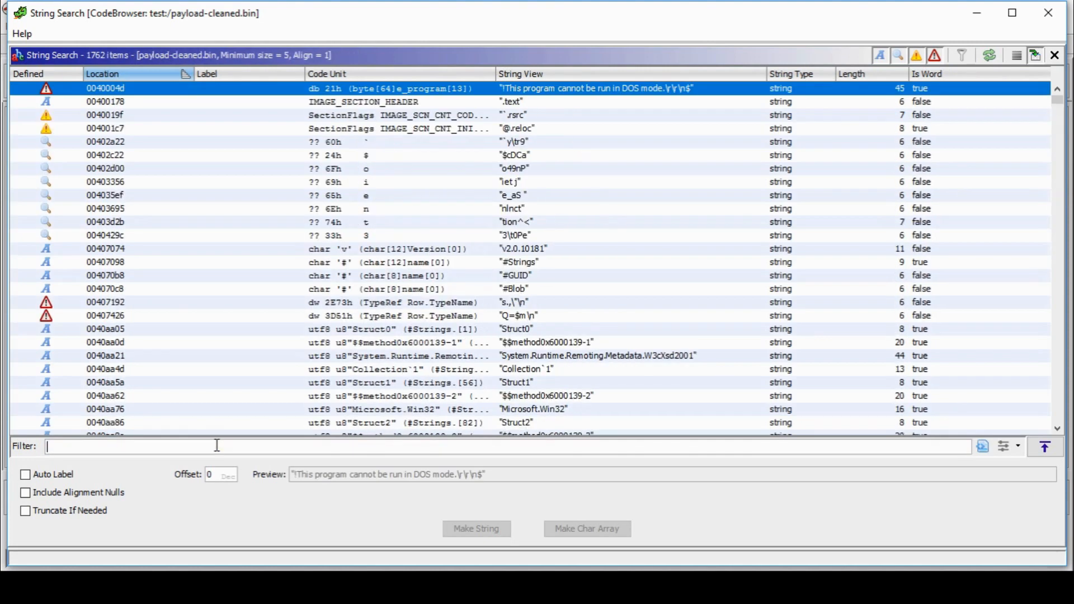
Filter the found strings for "rdp" and "termin" in turn, clear the filter and close the string search results.
type("rdp")
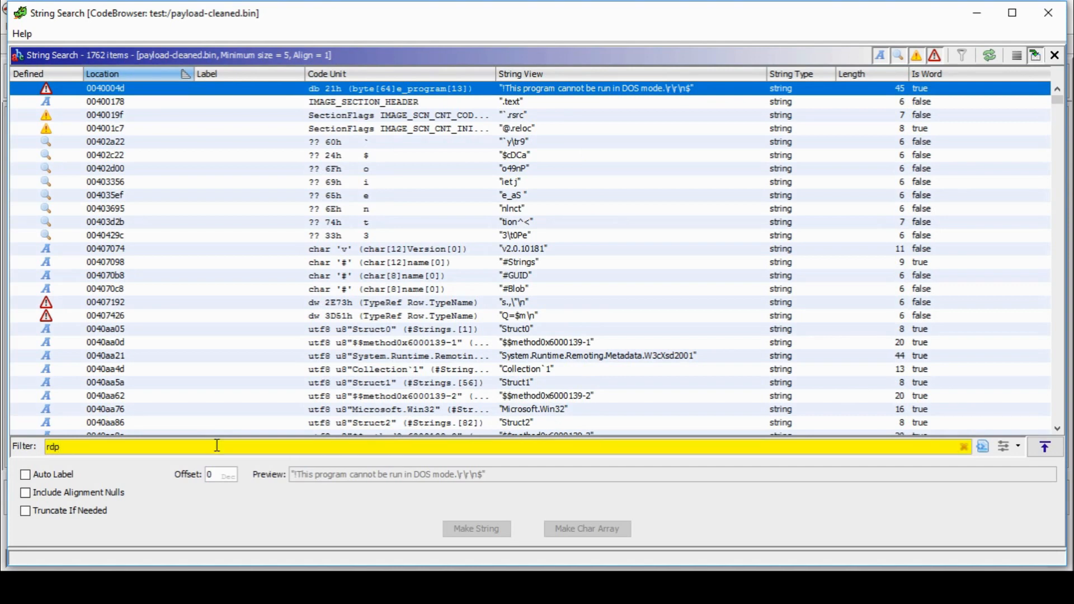
key("BackSpace")
key("BackSpace")
key("BackSpace")
type("tr")
key("BackSpace")
type("ermin")
key("BackSpace")
key("BackSpace")
key("BackSpace")
key("BackSpace")
key("BackSpace")
key("BackSpace")
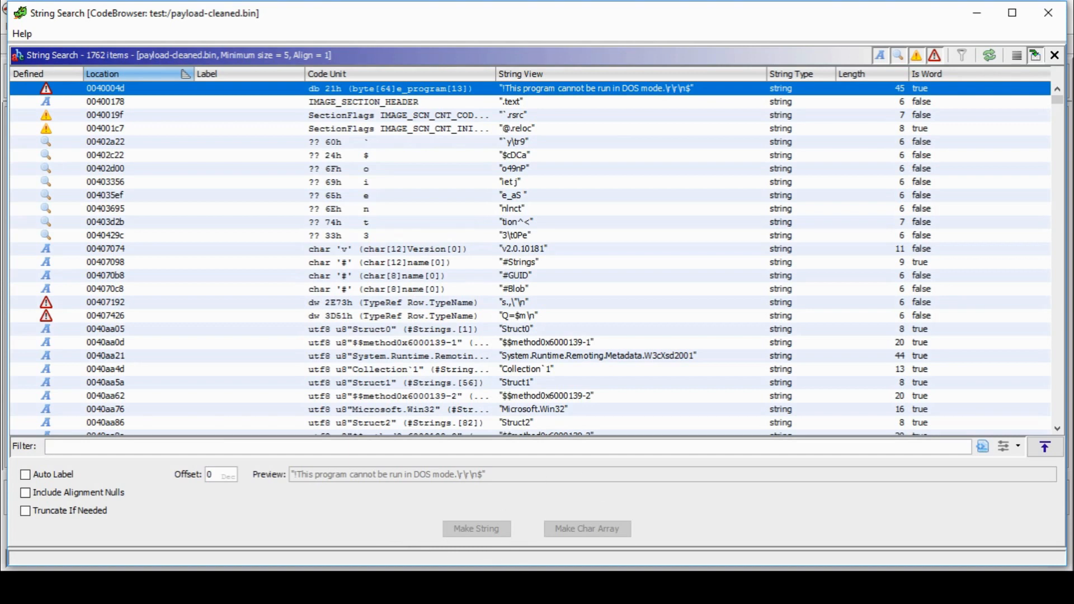
left_click(1049, 13)
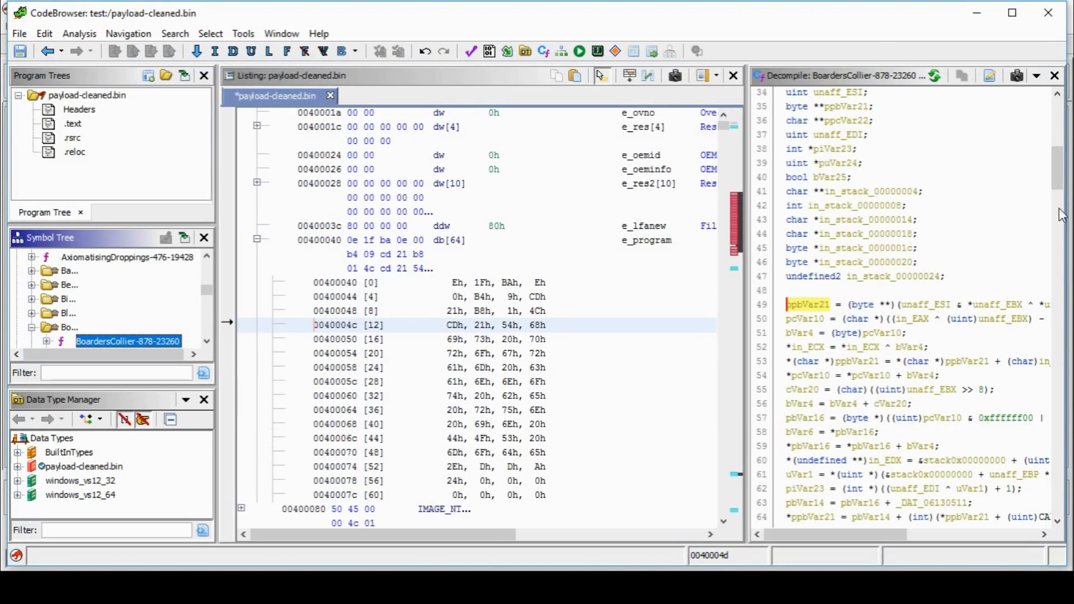
Examine the decompiled code of BoardersCollier-878-23260, including the statements around lines 104 and 236.
left_click_drag(1059, 167, 1061, 55)
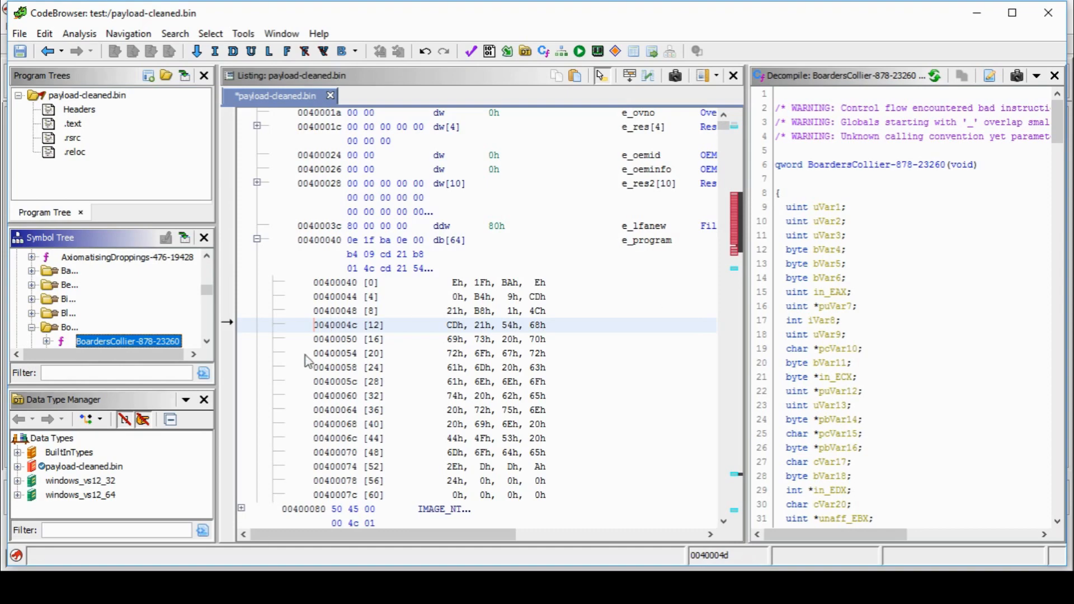
left_click_drag(1058, 149, 1059, 271)
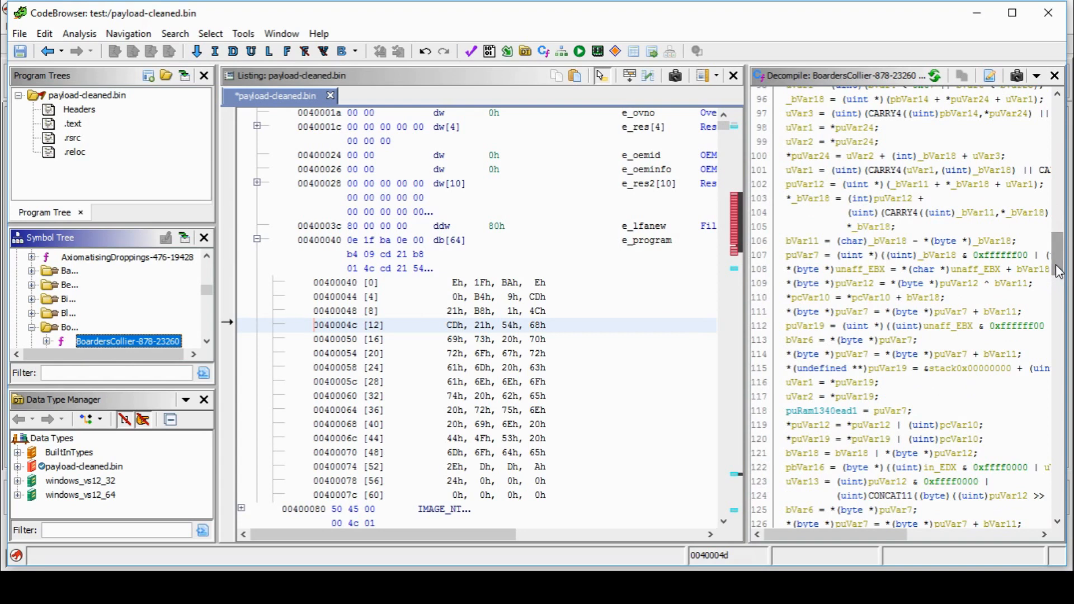
right_click(804, 241)
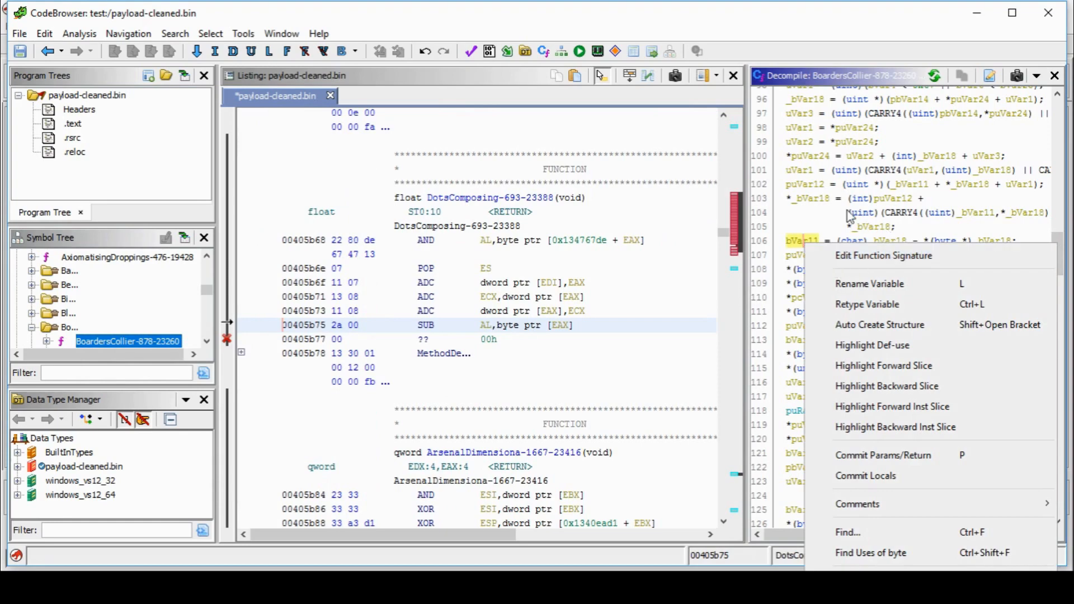
left_click(808, 217)
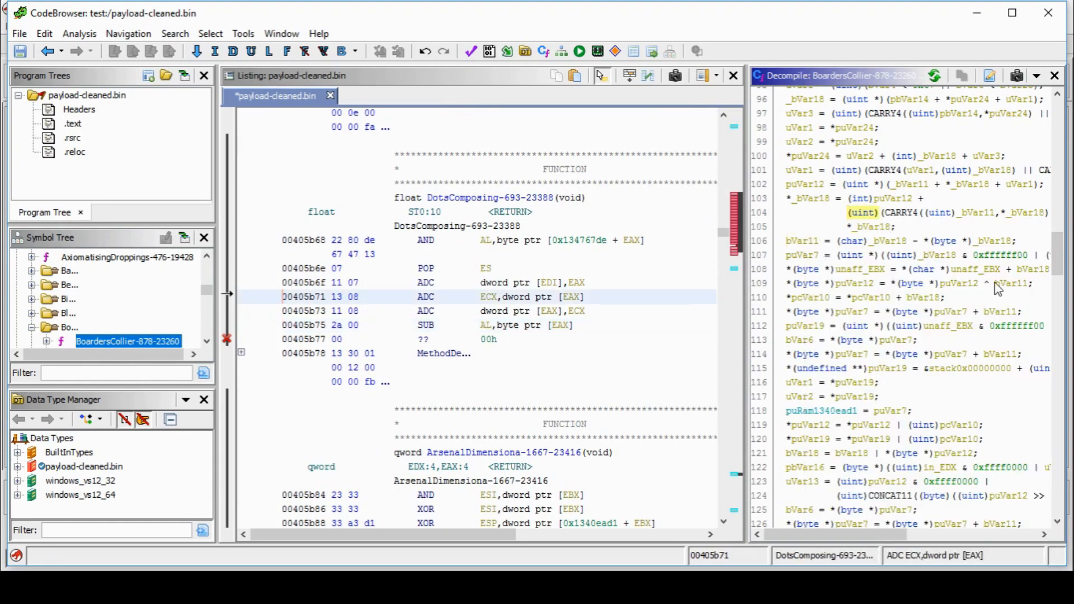
left_click_drag(1061, 295, 1064, 433)
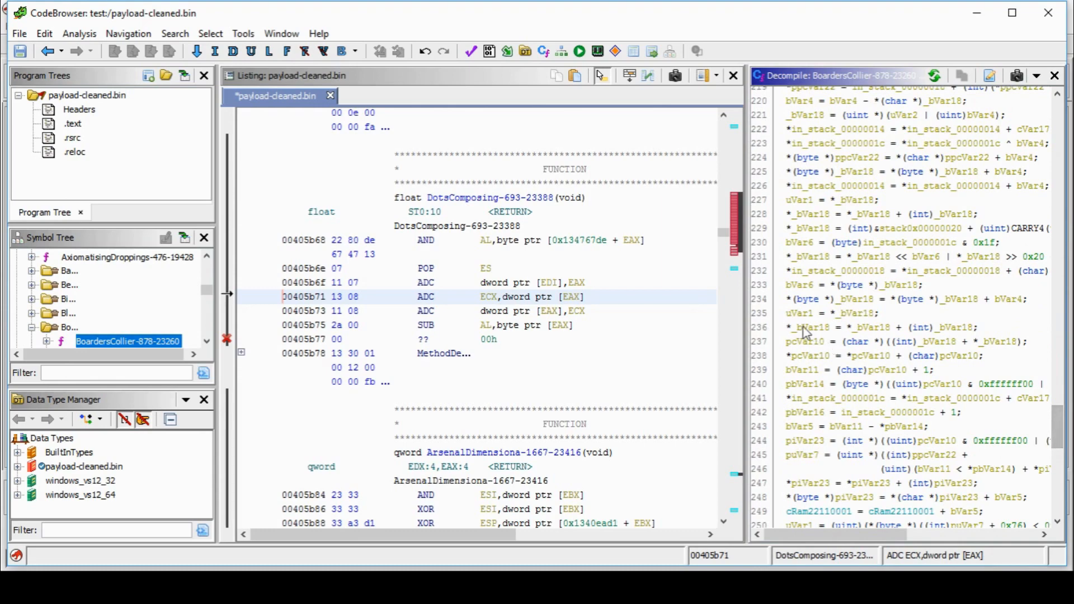
left_click_drag(1063, 414, 1058, 173)
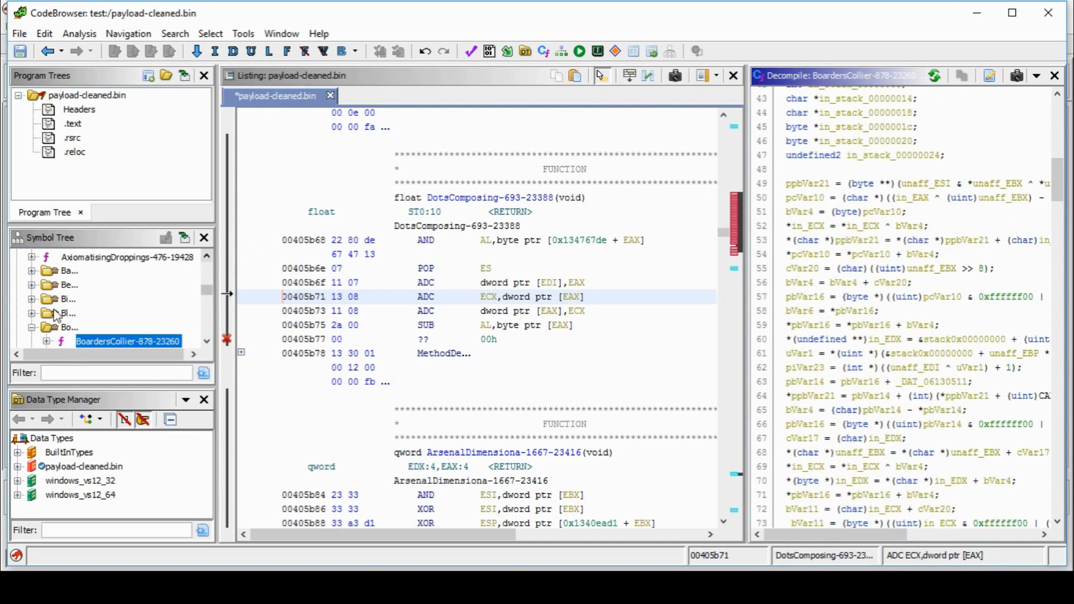
Open the function BlitheAllocatabl-948-20968 from the Bl... symbol group and inspect its listing and decompiled code.
left_click(32, 313)
left_click(126, 288)
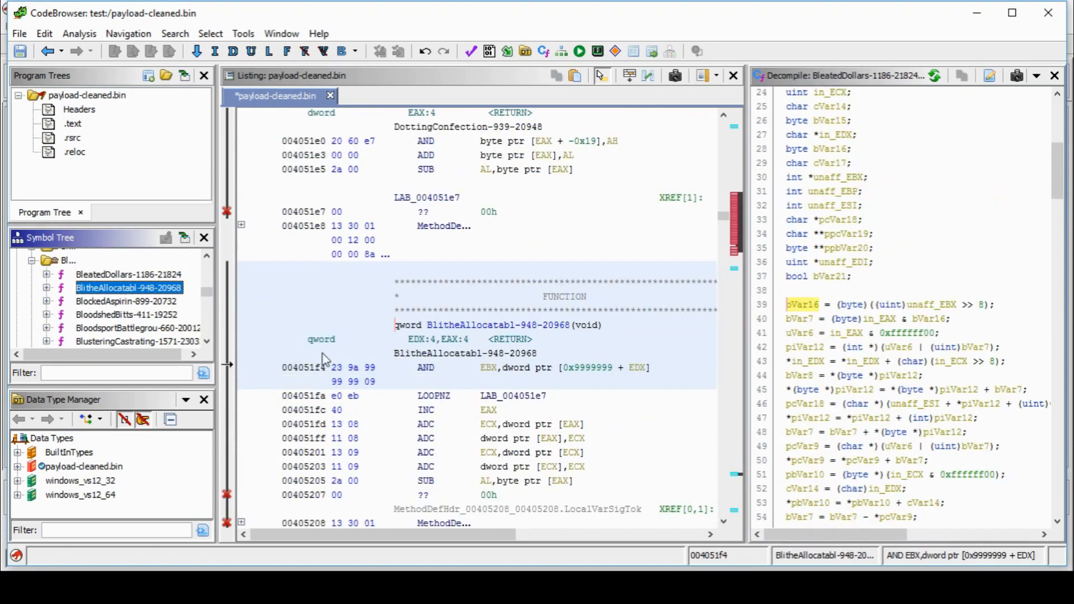
left_click(398, 340)
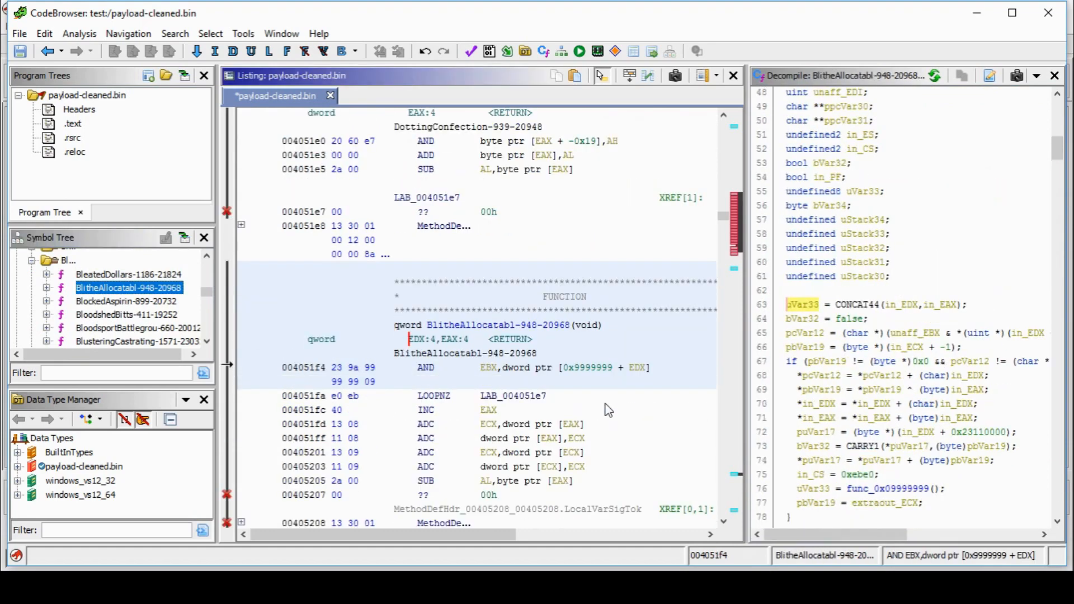